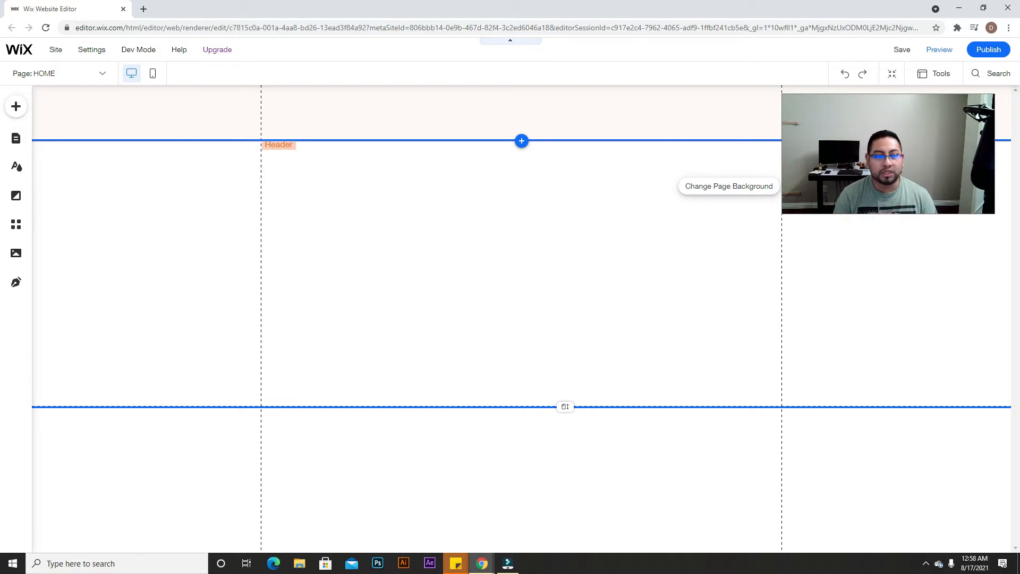
# - View the blank home page in the mobile layout and return to the desktop layout
pyautogui.click(425, 248)
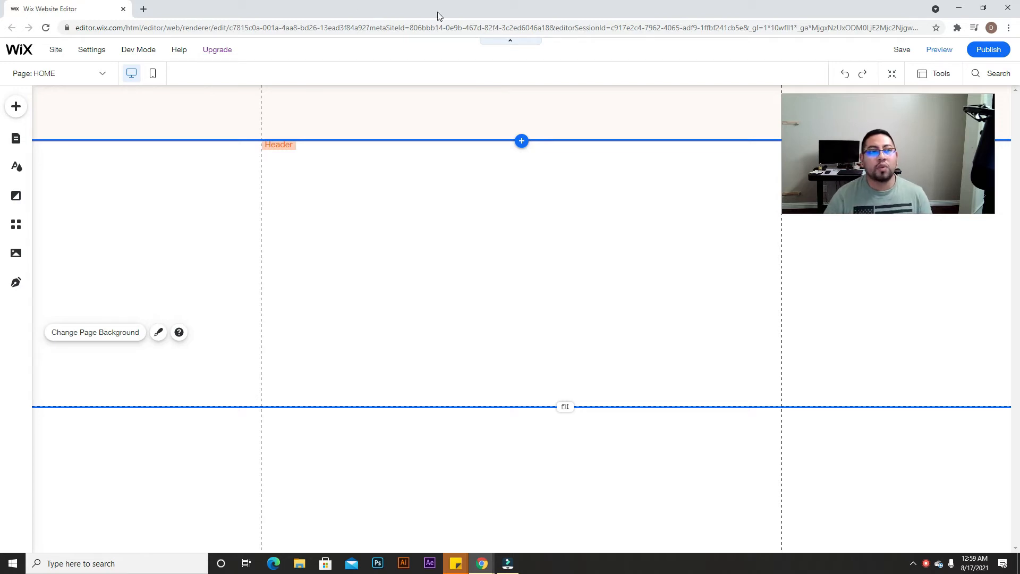
pyautogui.click(151, 76)
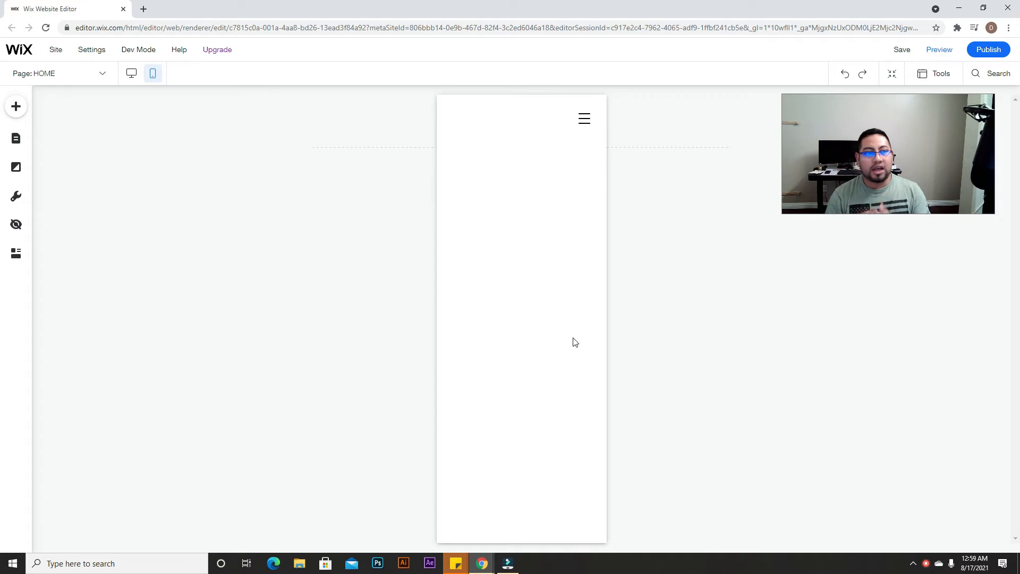
pyautogui.click(131, 75)
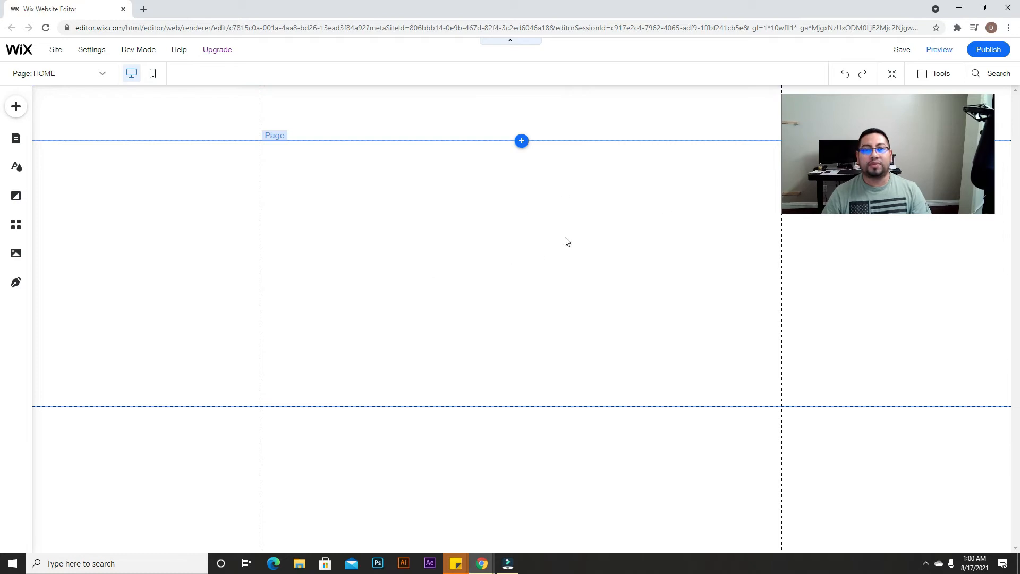
# - Inspect the header, lower and body areas of the blank home page
pyautogui.click(474, 114)
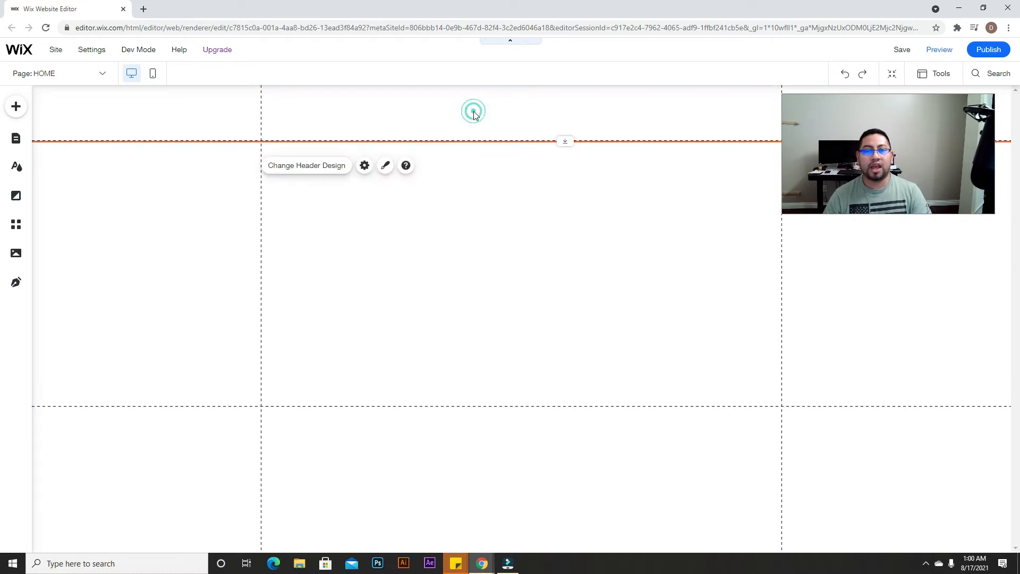
pyautogui.click(507, 436)
pyautogui.click(499, 213)
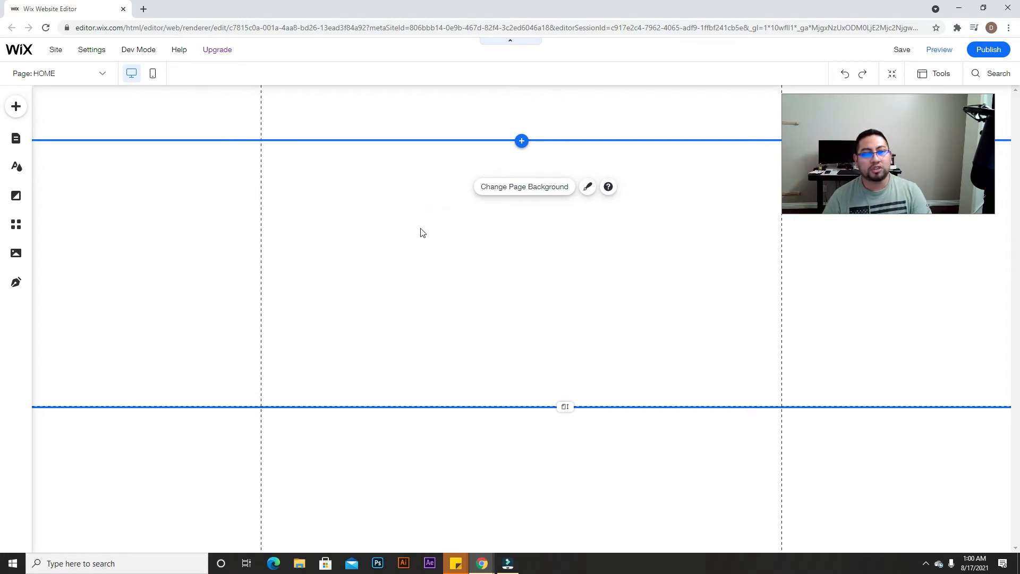
# - Add a blank strip to the page body and align its top edge with the bottom of the header
pyautogui.click(21, 110)
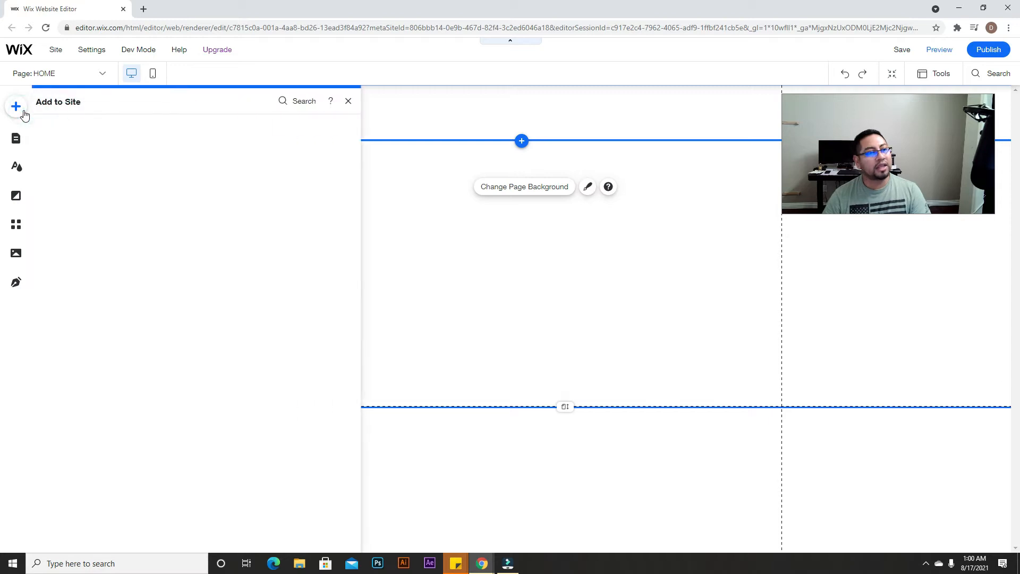
pyautogui.moveTo(264, 229); pyautogui.dragTo(428, 244)
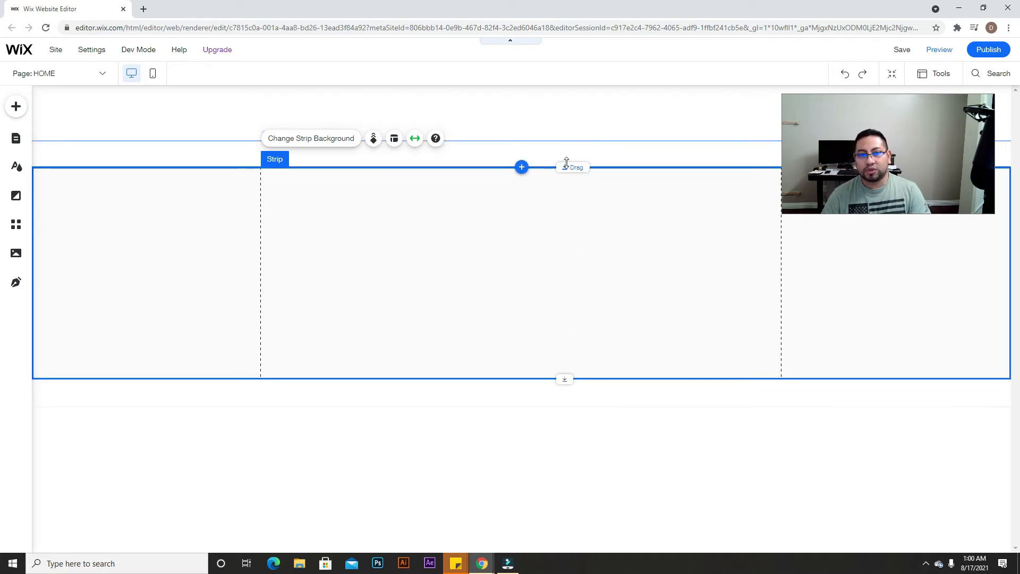
pyautogui.moveTo(572, 166); pyautogui.dragTo(573, 125)
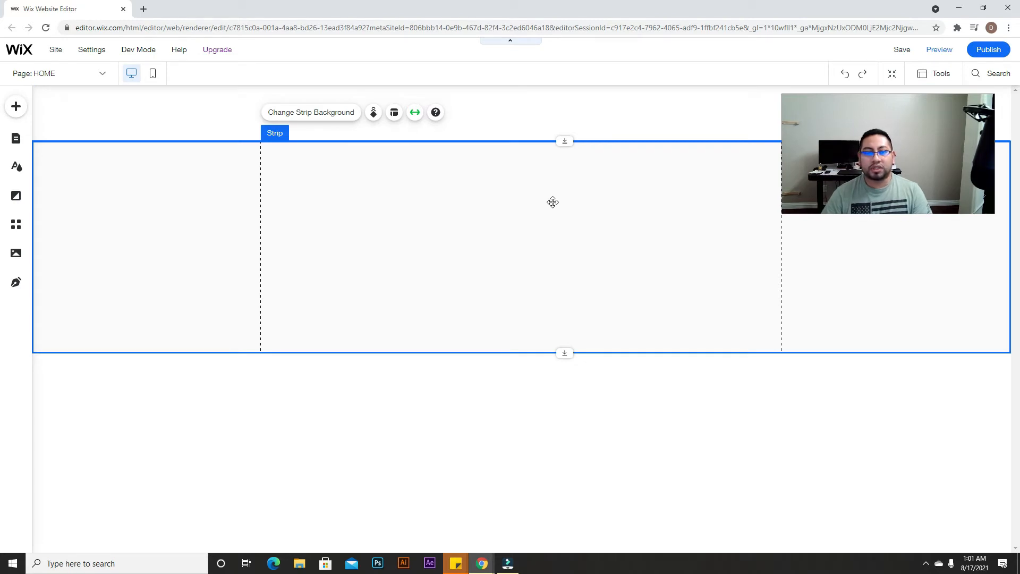
pyautogui.moveTo(552, 194); pyautogui.dragTo(555, 157)
pyautogui.click(568, 98)
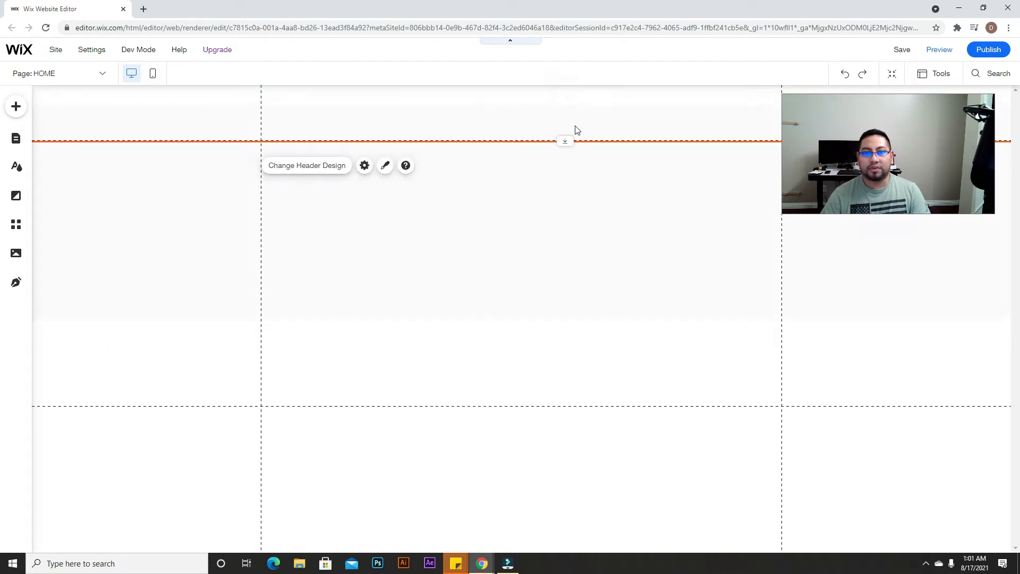
pyautogui.click(589, 216)
pyautogui.moveTo(595, 127); pyautogui.dragTo(565, 132)
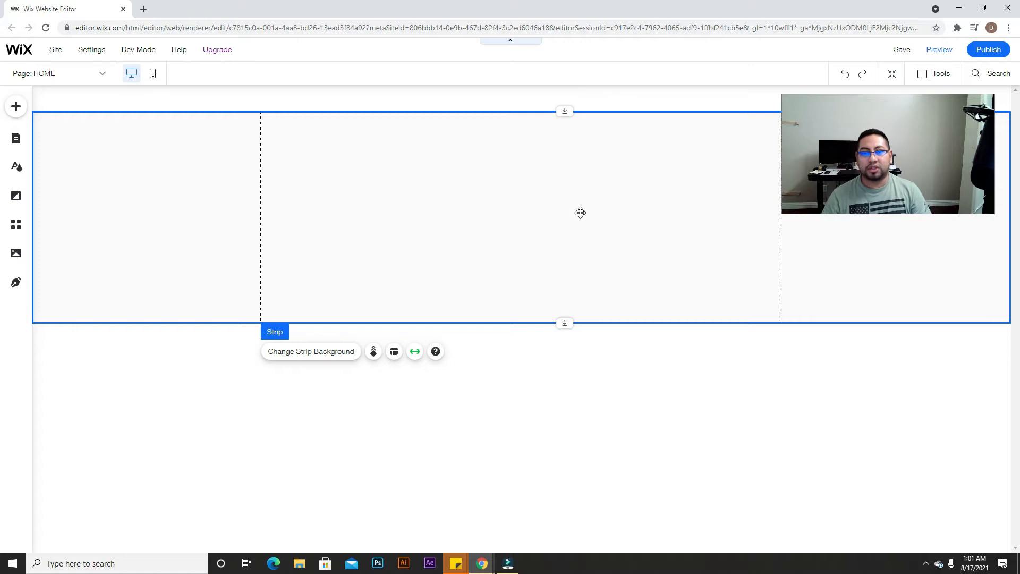
pyautogui.moveTo(581, 213); pyautogui.dragTo(595, 277)
# - Apply the solid dark navy blue preset design to the page header
pyautogui.click(606, 97)
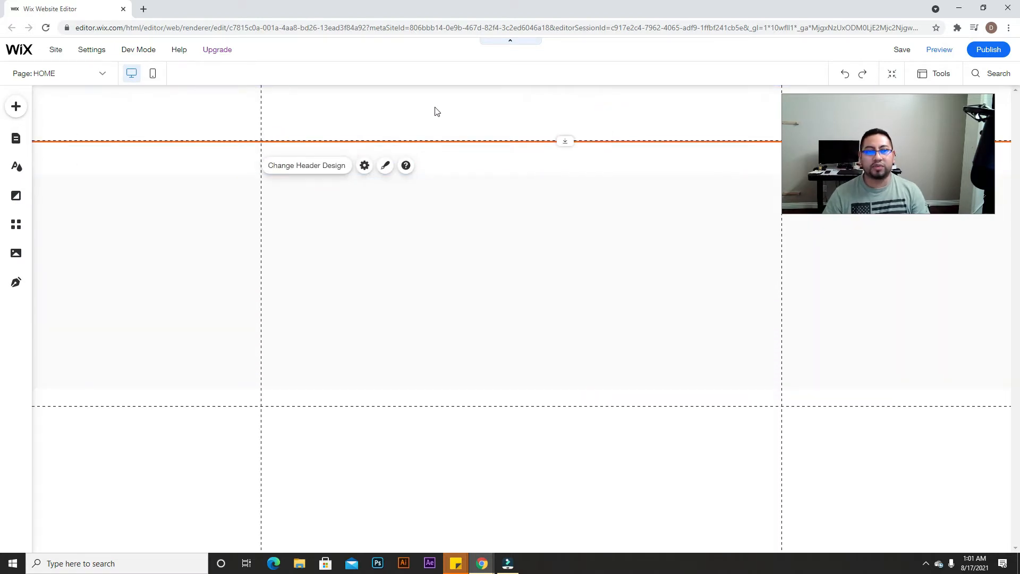
pyautogui.click(330, 175)
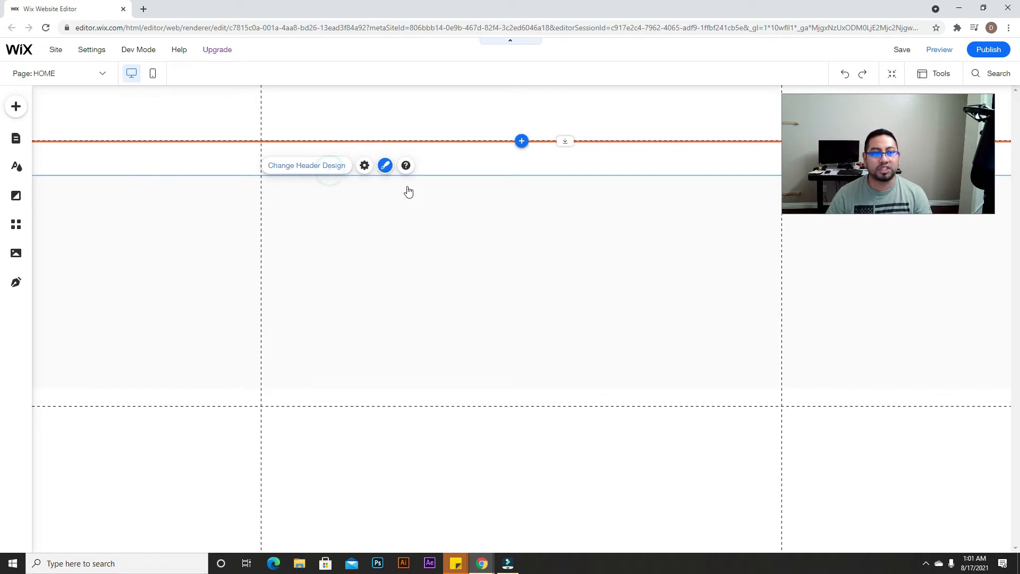
pyautogui.click(165, 279)
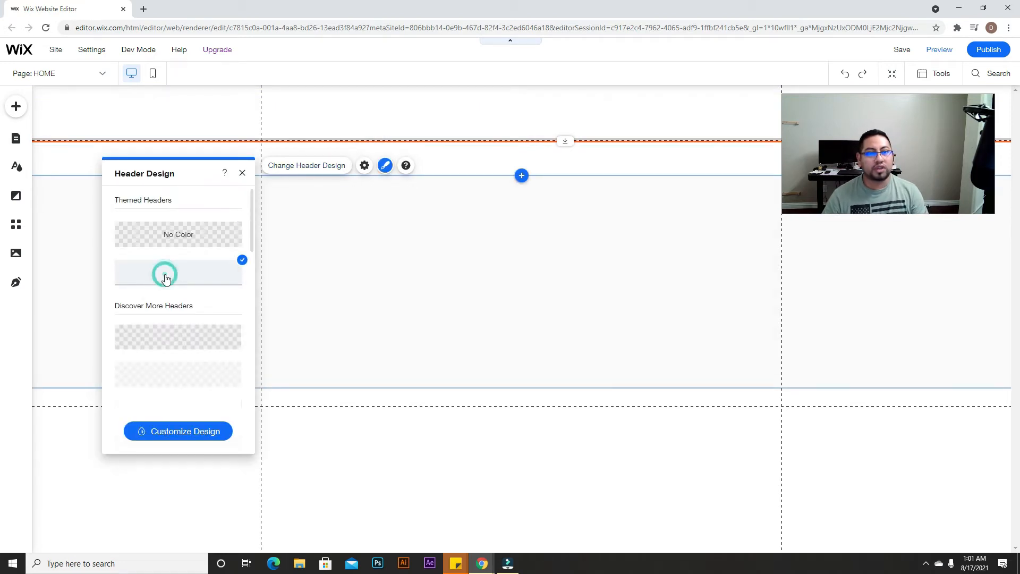
pyautogui.scroll(-3, 178, 304)
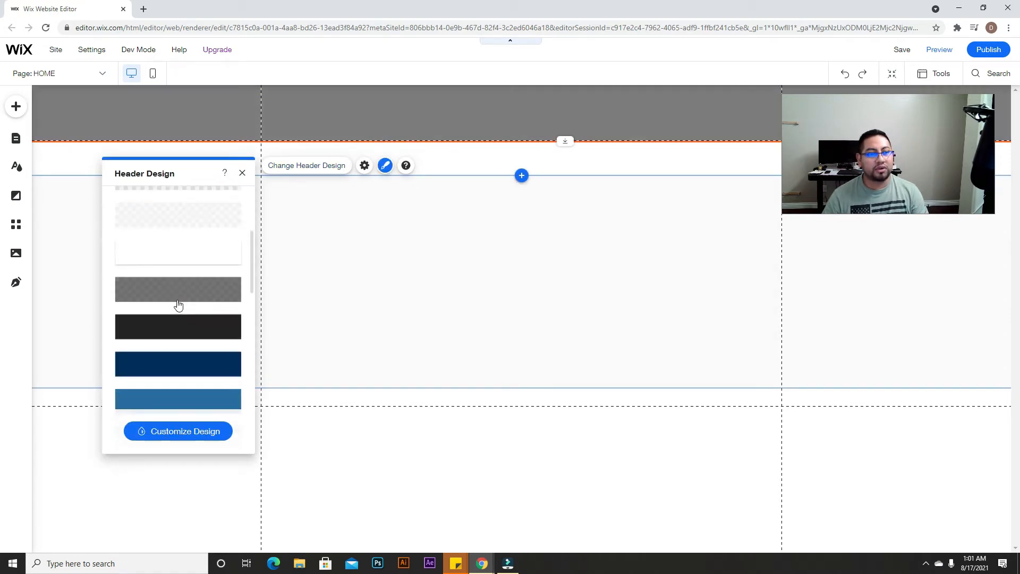
pyautogui.click(201, 364)
# - Move the strip up flush against the header and extend its lower edge almost to the end of the page section
pyautogui.click(638, 311)
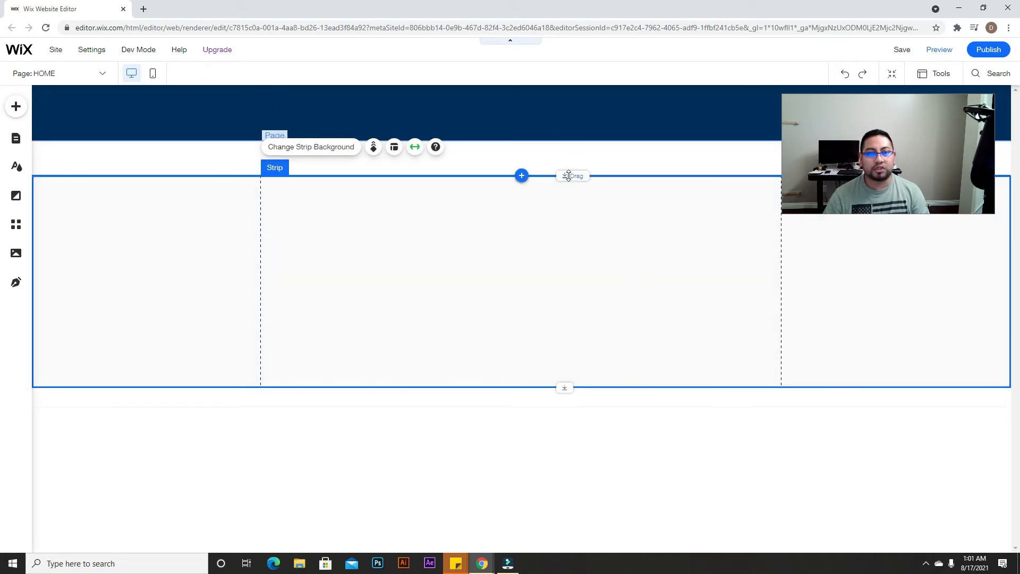
pyautogui.moveTo(569, 176); pyautogui.dragTo(566, 127)
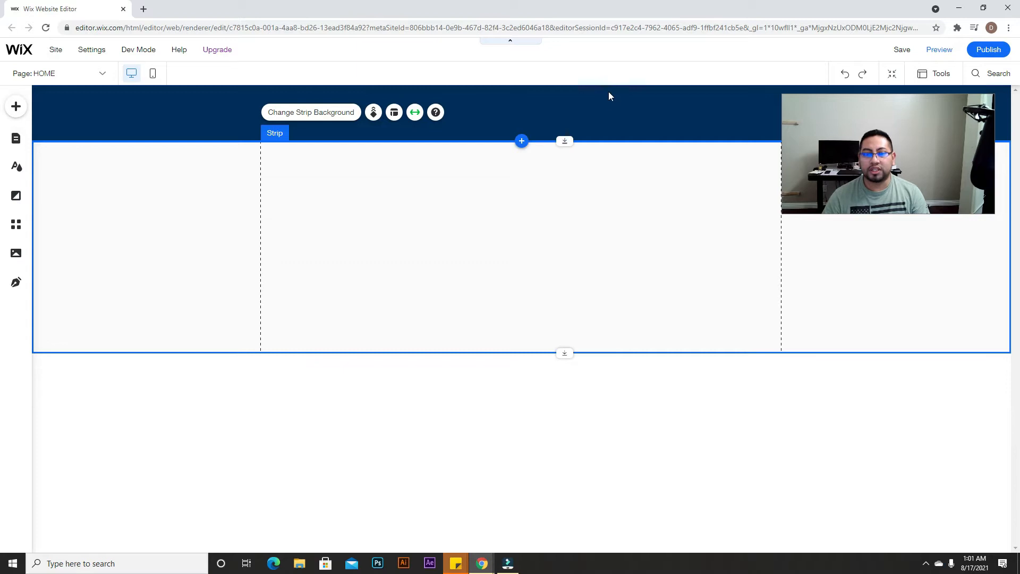
pyautogui.moveTo(568, 354); pyautogui.dragTo(573, 403)
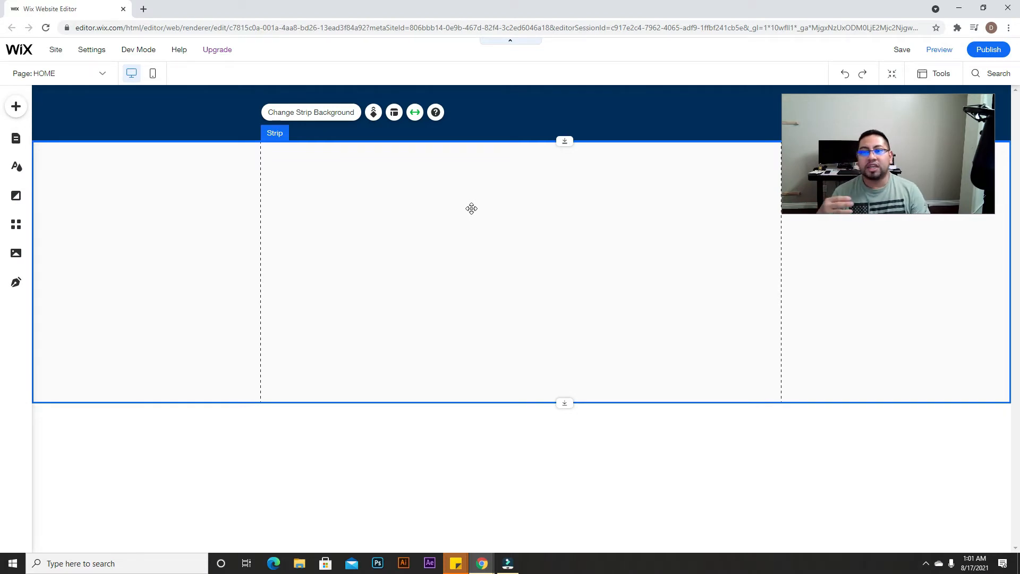
# - Add a themed Heading 1 text and place it in the strip's upper-left content area
pyautogui.click(16, 107)
pyautogui.click(57, 183)
pyautogui.click(52, 147)
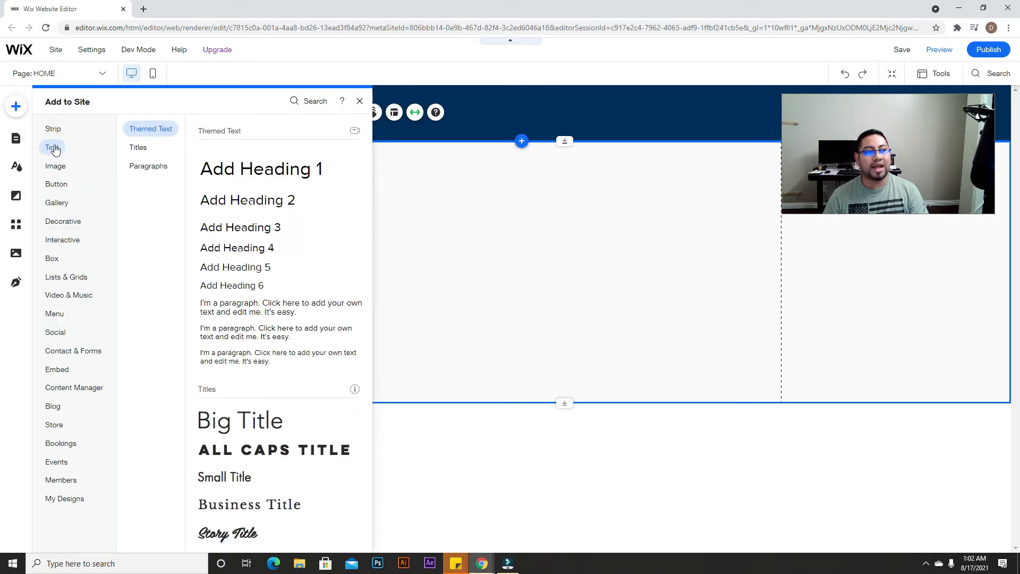
pyautogui.click(314, 169)
pyautogui.moveTo(521, 318); pyautogui.dragTo(364, 176)
# - Add the solid blue themed button and place it just beneath the heading in the strip
pyautogui.click(16, 106)
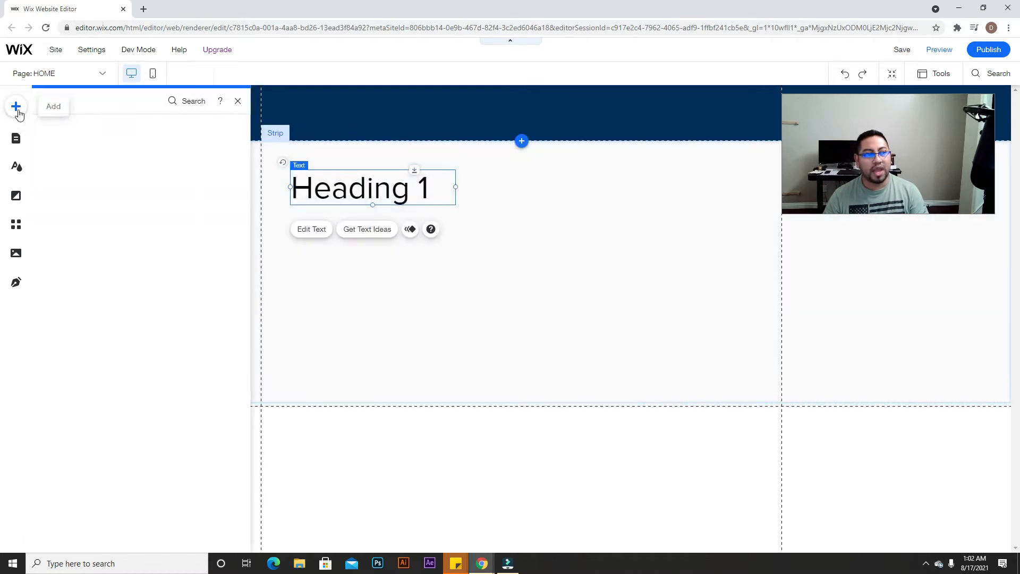
pyautogui.click(56, 184)
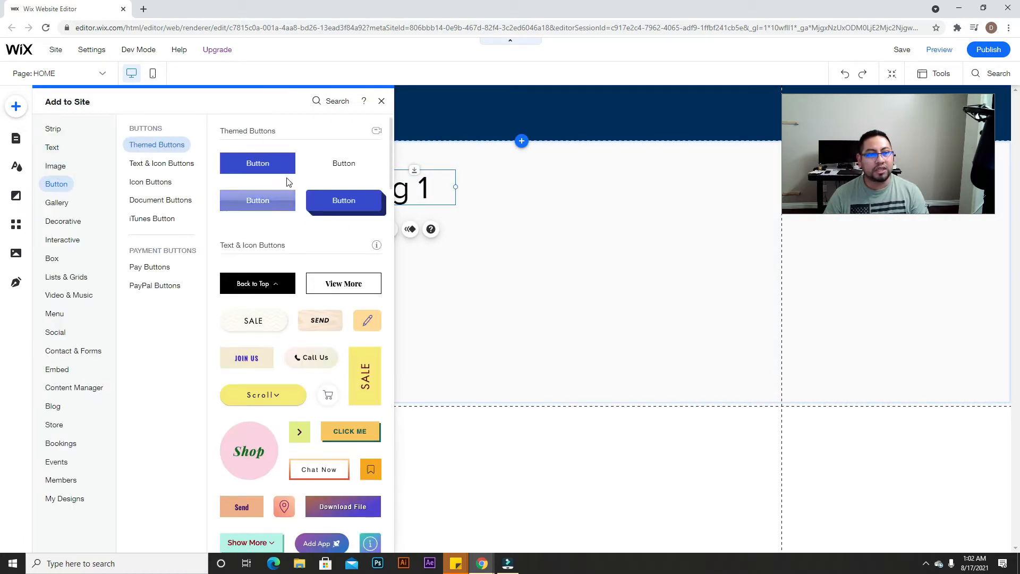
pyautogui.click(281, 169)
pyautogui.moveTo(510, 319); pyautogui.dragTo(348, 239)
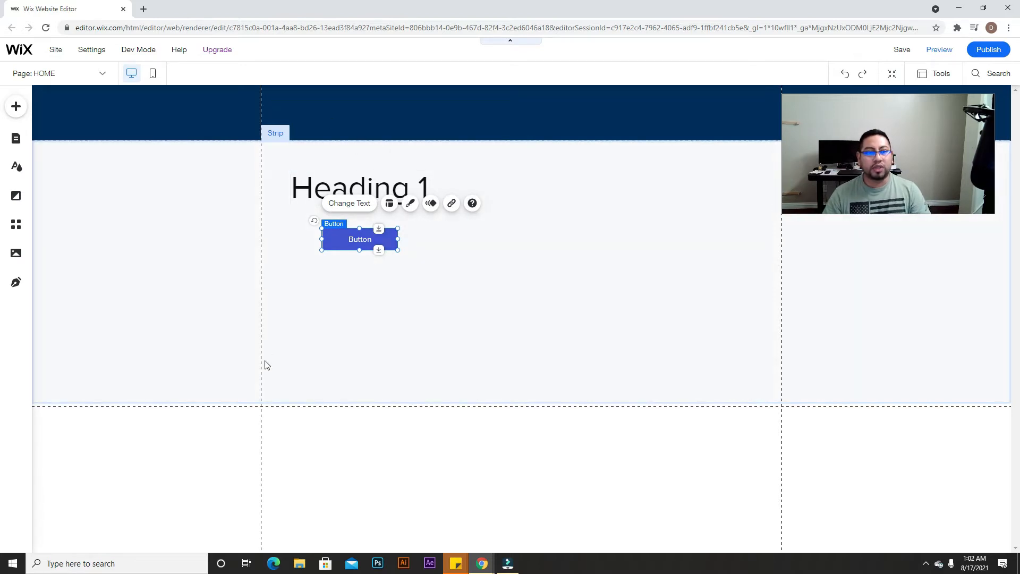
# - Preview the site in a smaller browser window at wider and narrower widths, and return to the maximized editor
pyautogui.click(992, 9)
pyautogui.moveTo(651, 42); pyautogui.dragTo(648, 23)
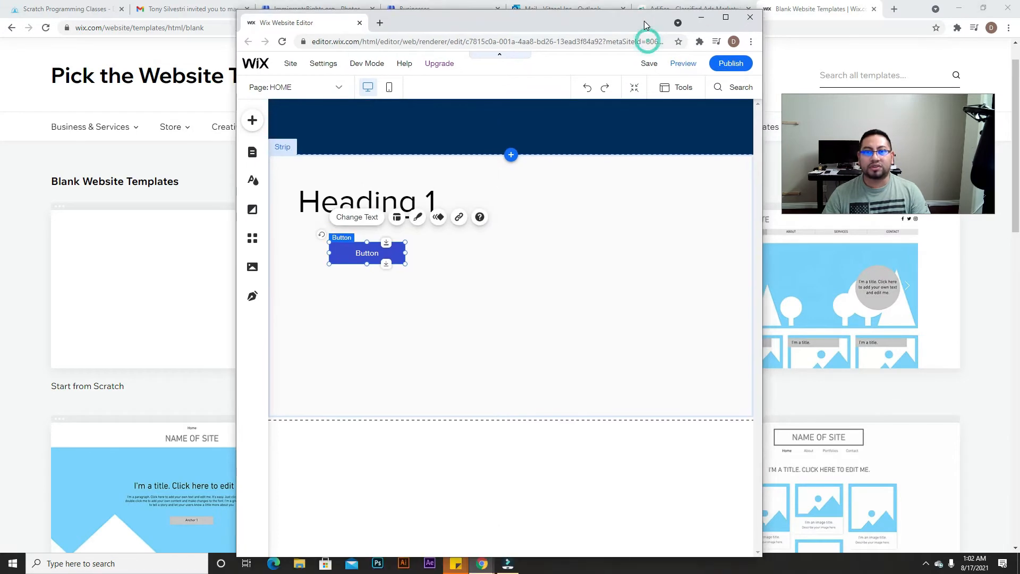
pyautogui.click(689, 62)
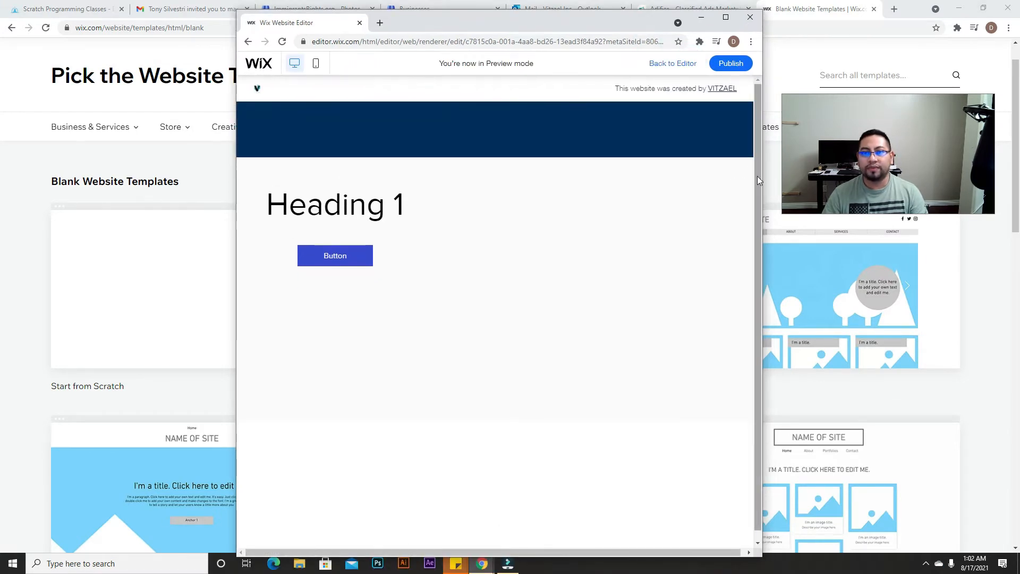
pyautogui.moveTo(763, 151); pyautogui.dragTo(812, 212)
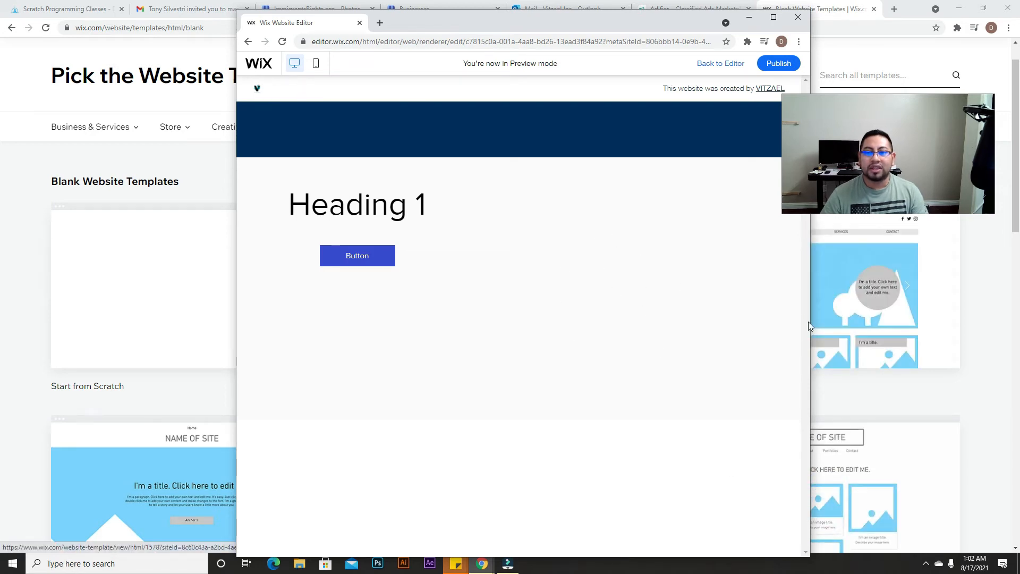
pyautogui.moveTo(810, 311); pyautogui.dragTo(650, 311)
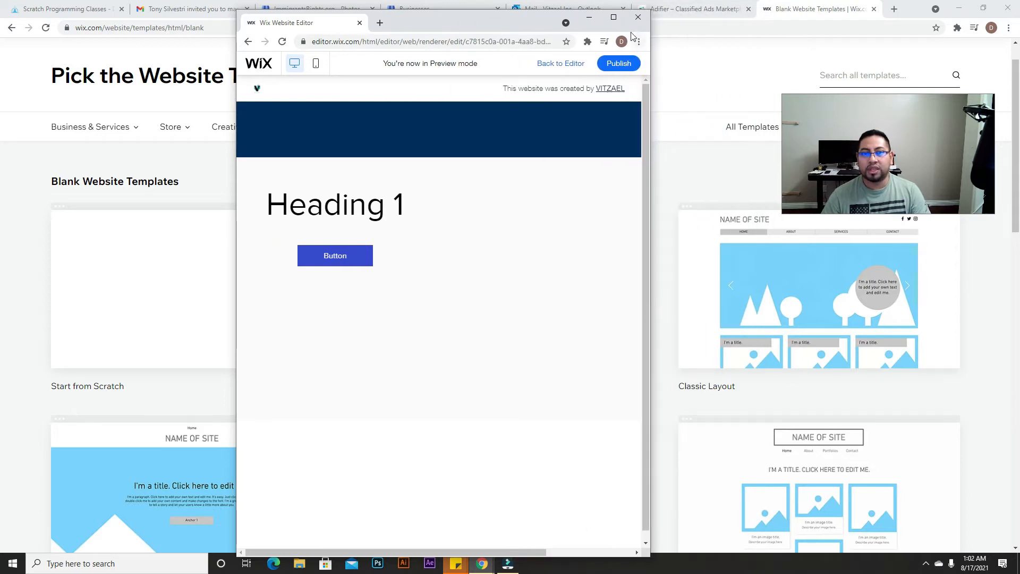
pyautogui.click(614, 20)
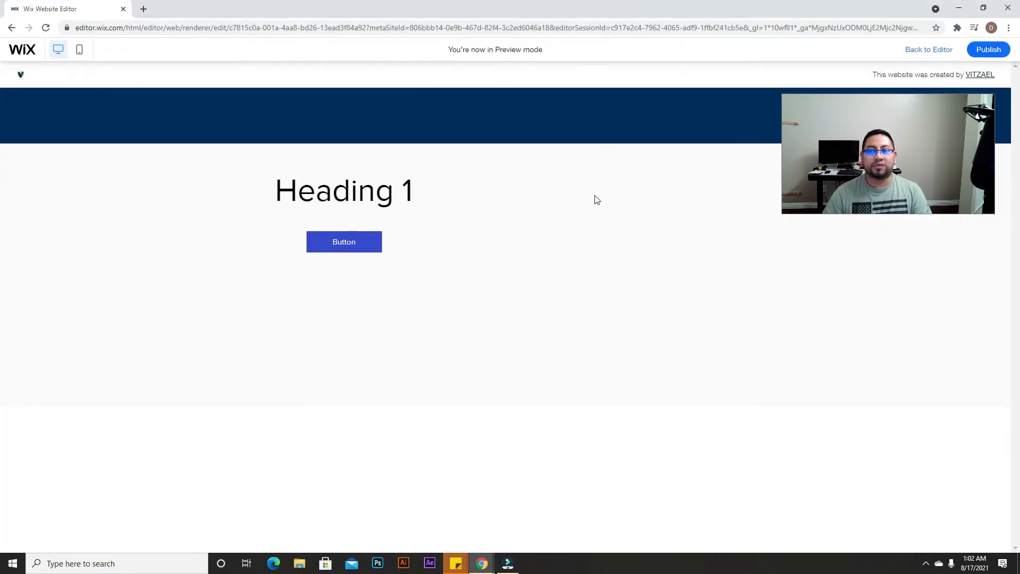
pyautogui.click(942, 51)
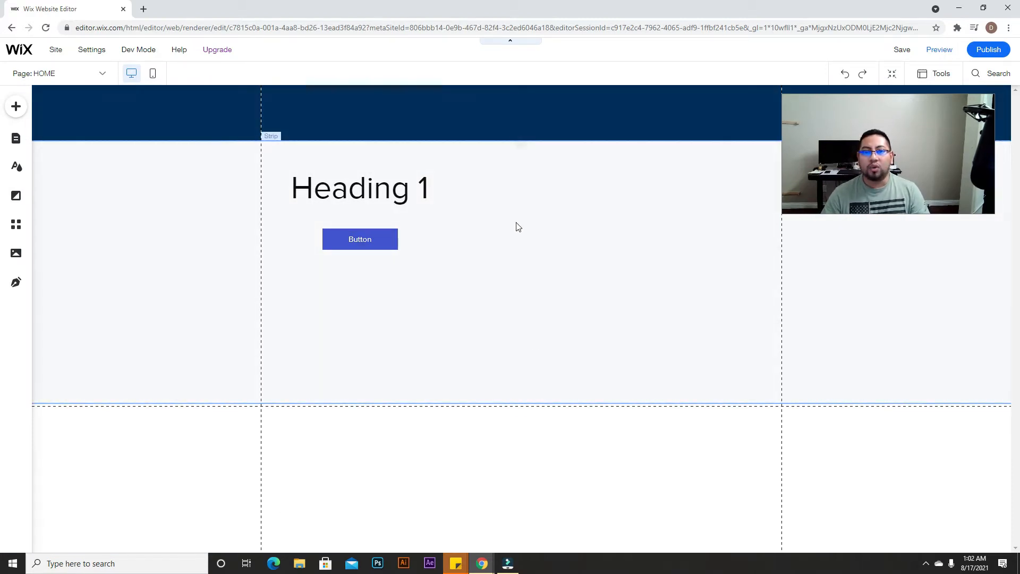
# - Add a second column to the strip containing the heading and button
pyautogui.click(736, 271)
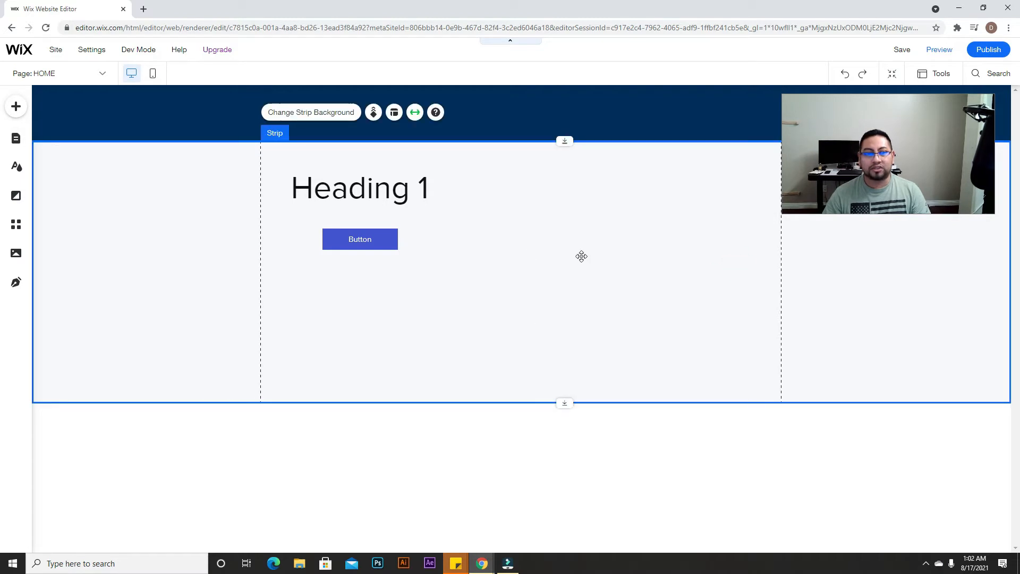
pyautogui.click(799, 506)
pyautogui.click(599, 253)
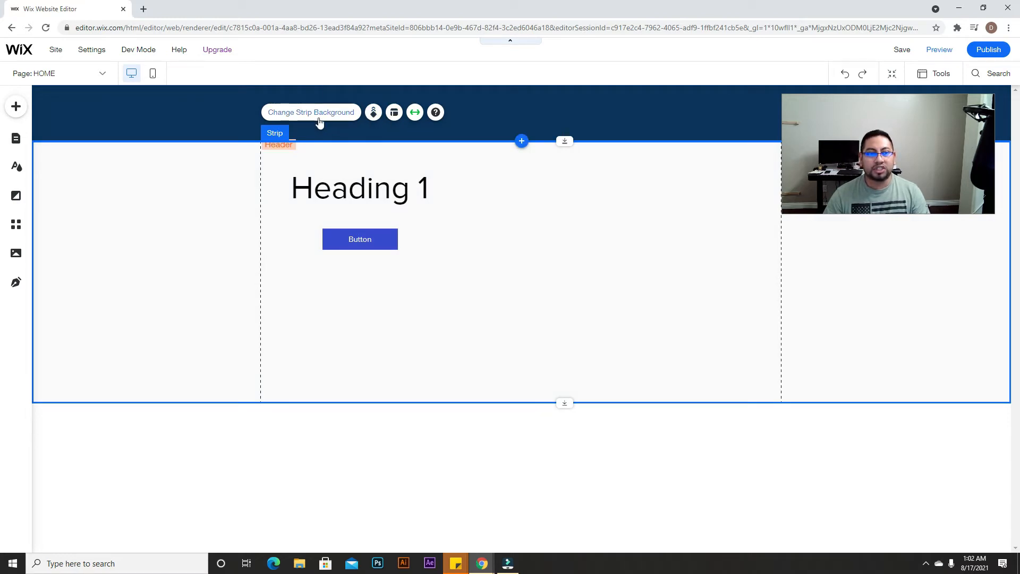
pyautogui.click(394, 113)
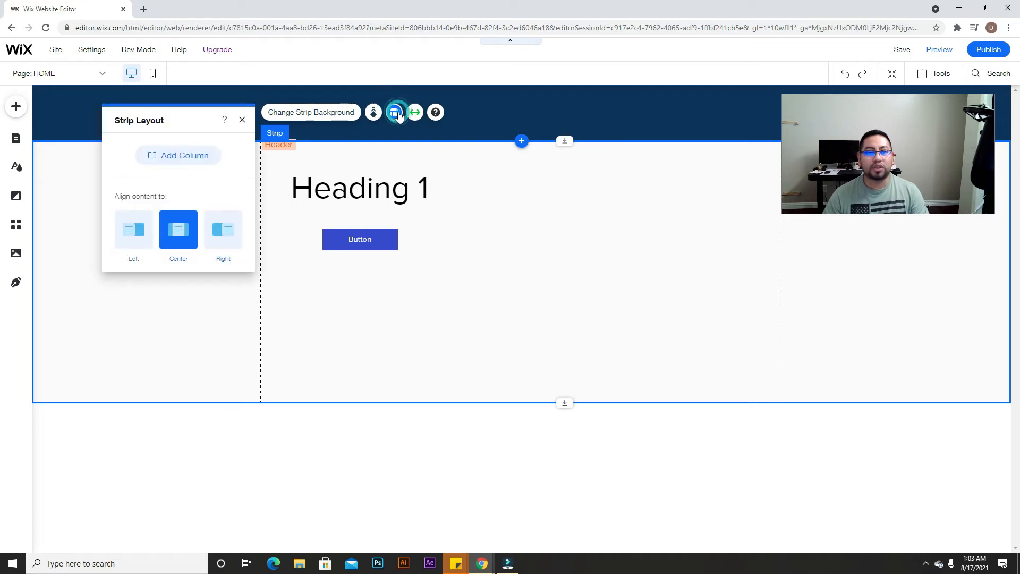
pyautogui.click(179, 156)
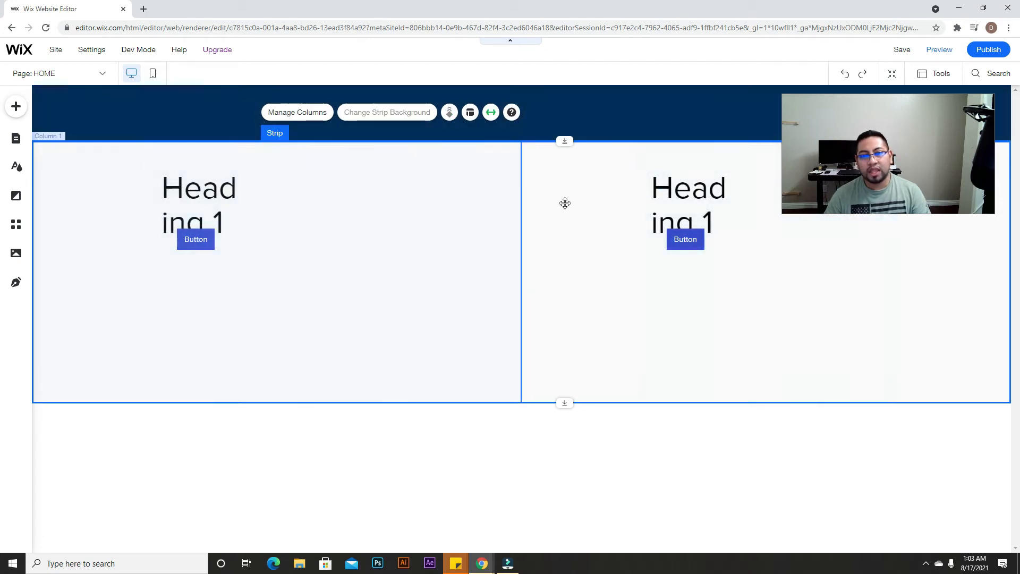
# - Delete the duplicated heading and button from the strip's second column
pyautogui.click(684, 229)
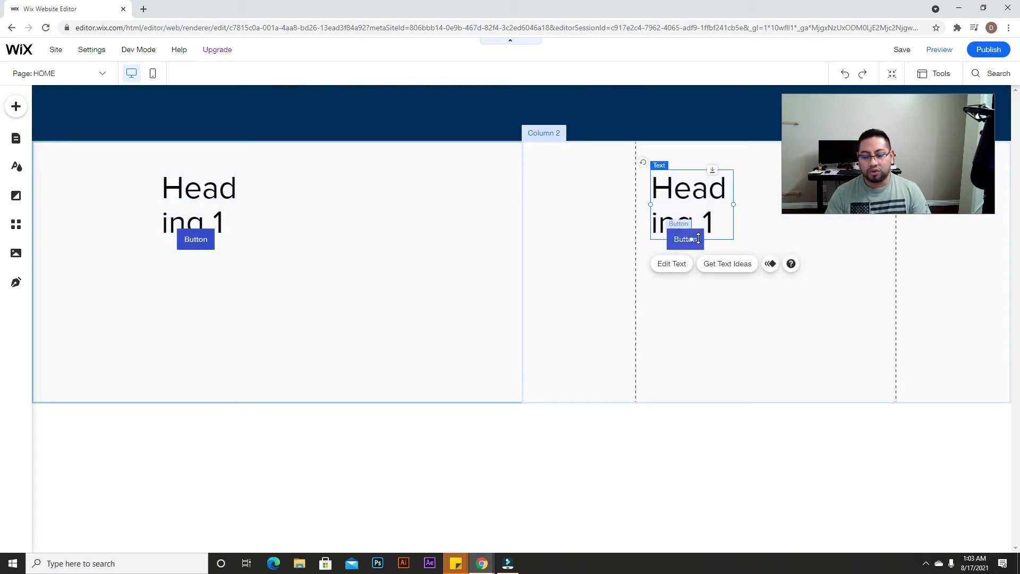
pyautogui.press('Delete')
pyautogui.click(698, 240)
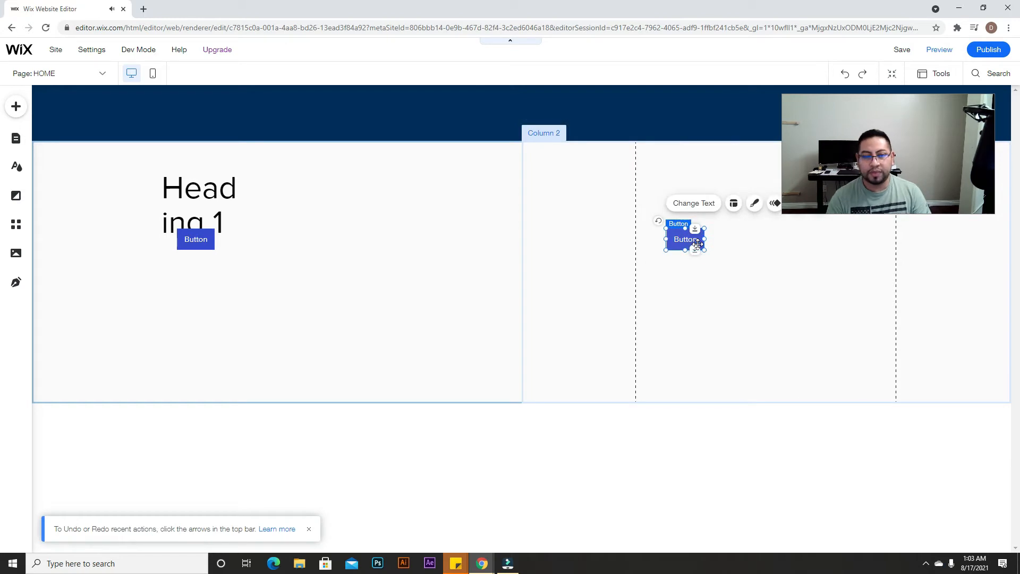
pyautogui.press('Delete')
# - Widen the heading's text box in the first column so that "Heading 1" fits on one line
pyautogui.click(207, 202)
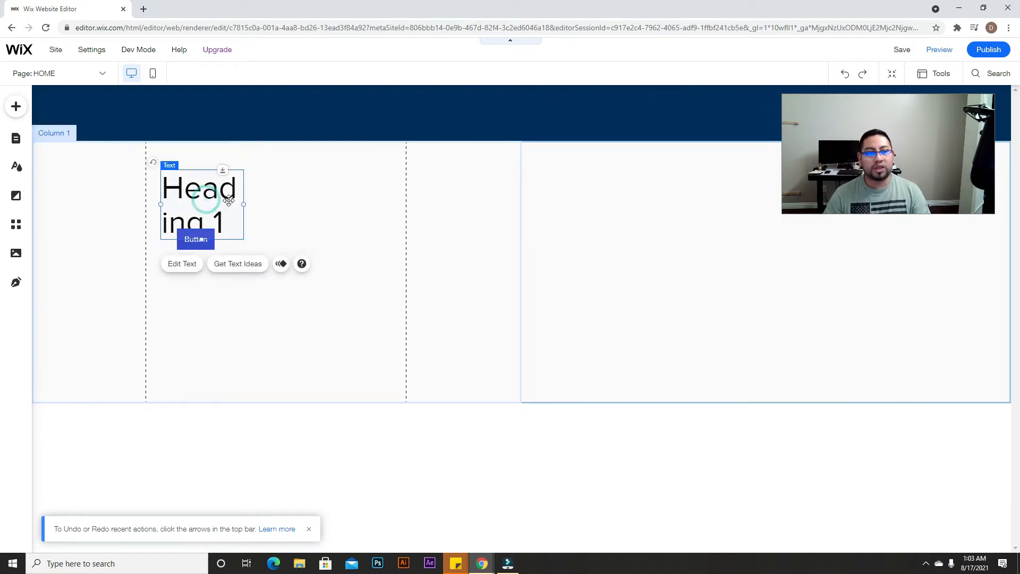
pyautogui.moveTo(244, 204); pyautogui.dragTo(331, 207)
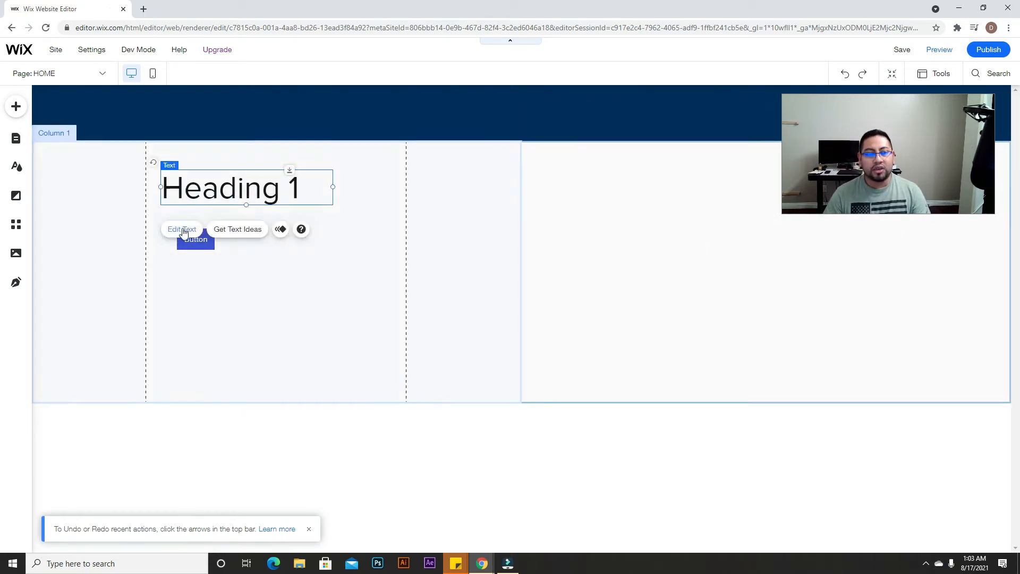
# - Move the button so it sits roughly centred beneath the heading in the strip's first column
pyautogui.moveTo(192, 240); pyautogui.dragTo(243, 240)
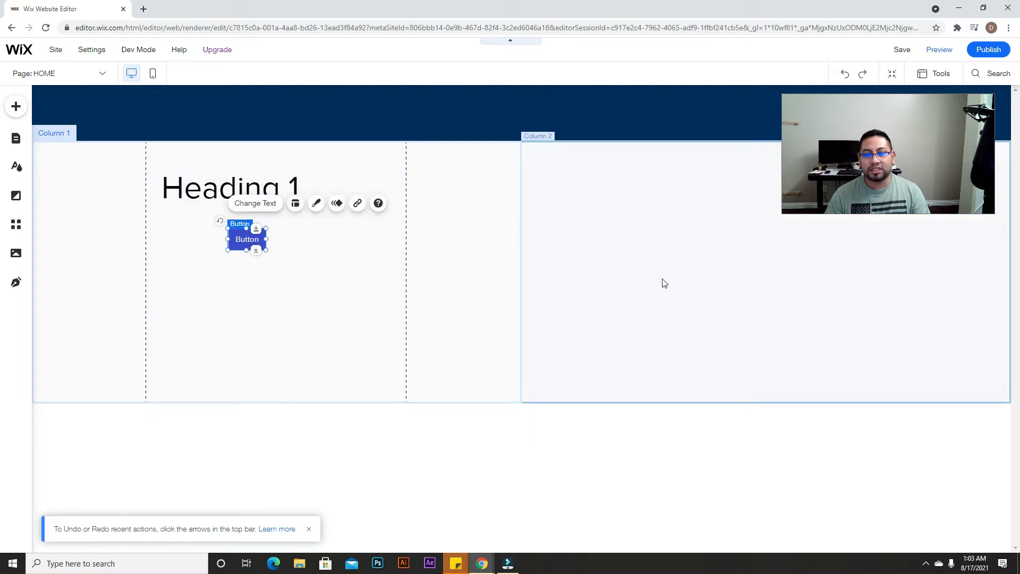
# - Add the Unsplash photo of a silhouetted figure under red stage lights to the page
pyautogui.click(681, 259)
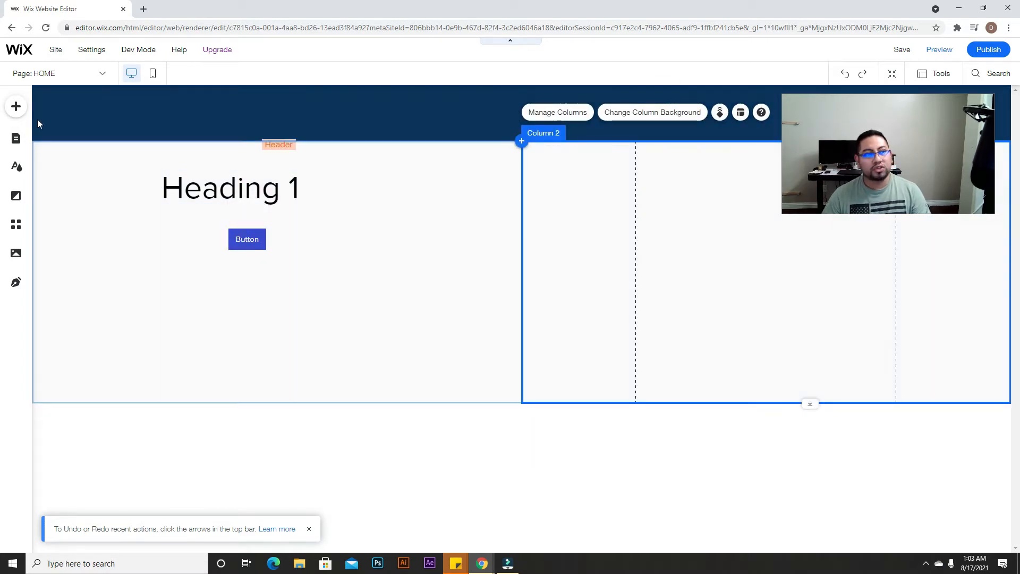
pyautogui.click(16, 107)
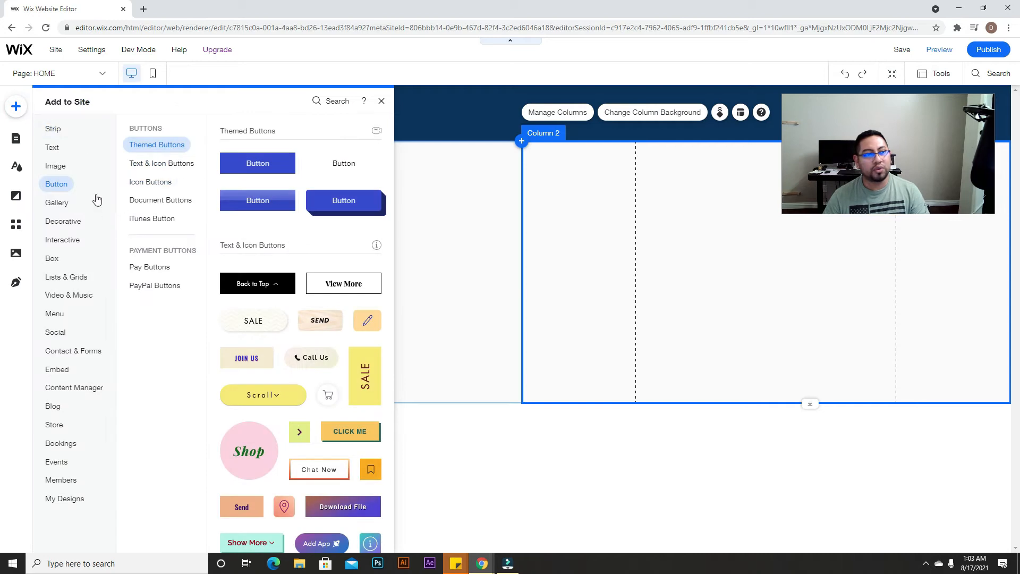
pyautogui.moveTo(63, 171)
pyautogui.click(270, 178)
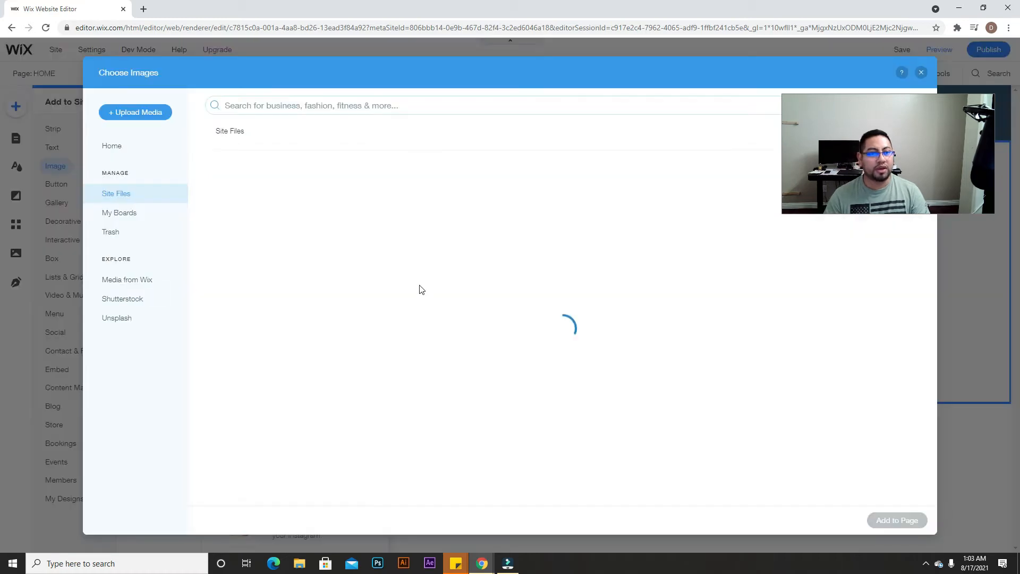
pyautogui.click(119, 319)
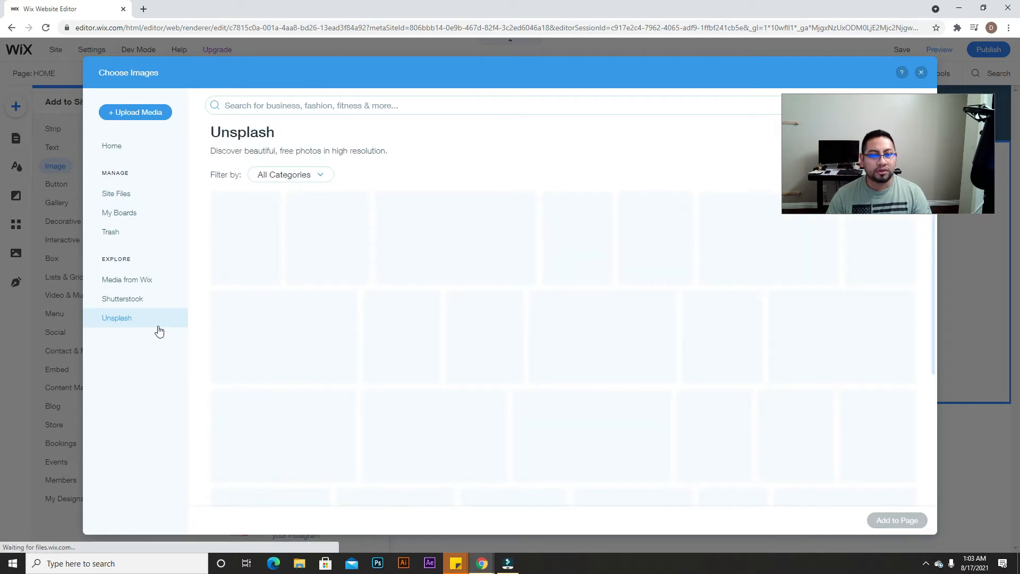
pyautogui.click(367, 272)
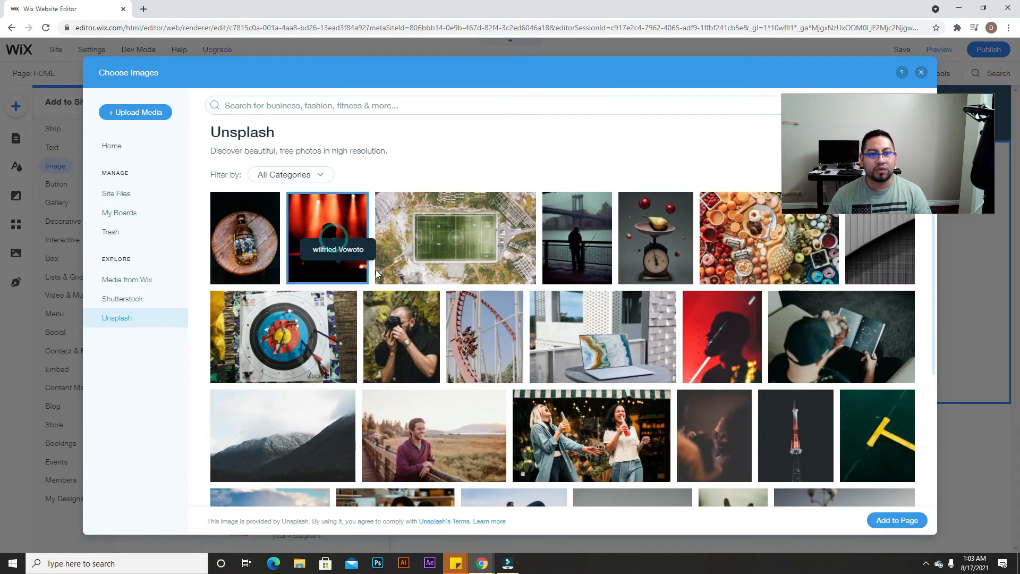
pyautogui.click(898, 521)
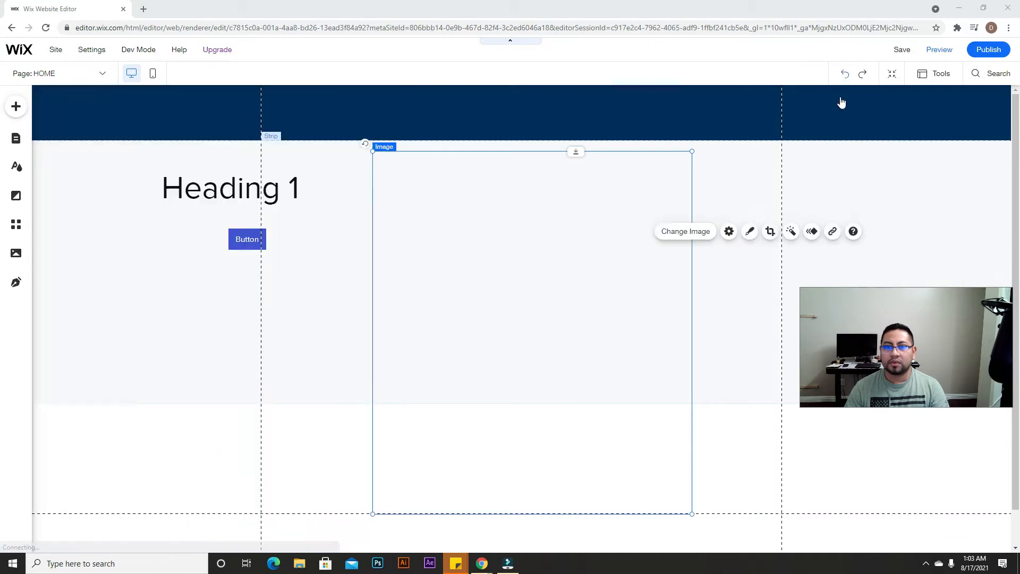
pyautogui.moveTo(691, 153); pyautogui.dragTo(555, 288)
pyautogui.moveTo(503, 310); pyautogui.dragTo(643, 239)
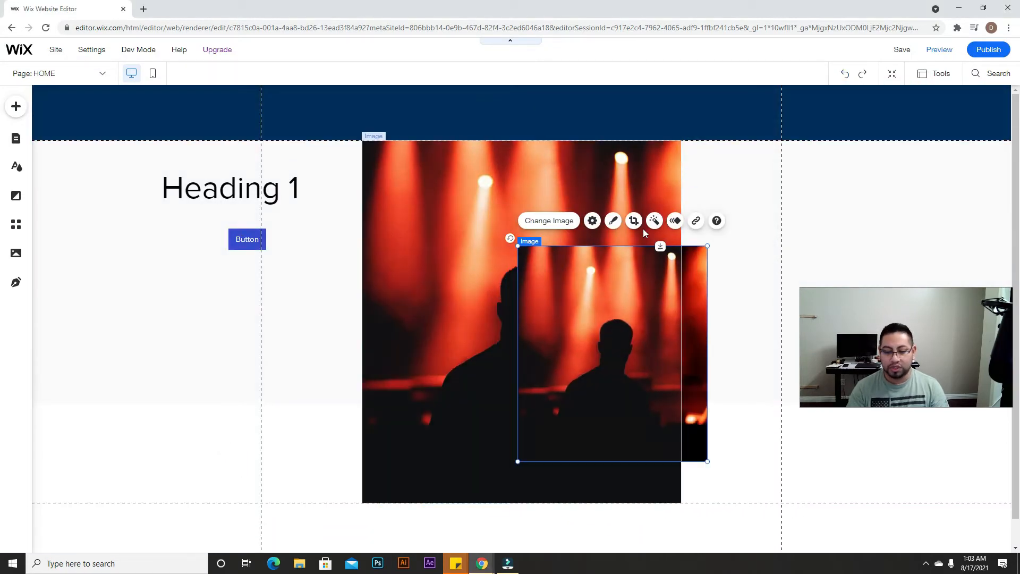
pyautogui.hotkey('ctrl', 'z')
# - Shrink the stage-light photo to fit the strip's height and attach it to the second column, near the column's inner edge
pyautogui.click(643, 229)
pyautogui.moveTo(683, 505); pyautogui.dragTo(577, 359)
pyautogui.moveTo(460, 266); pyautogui.dragTo(750, 285)
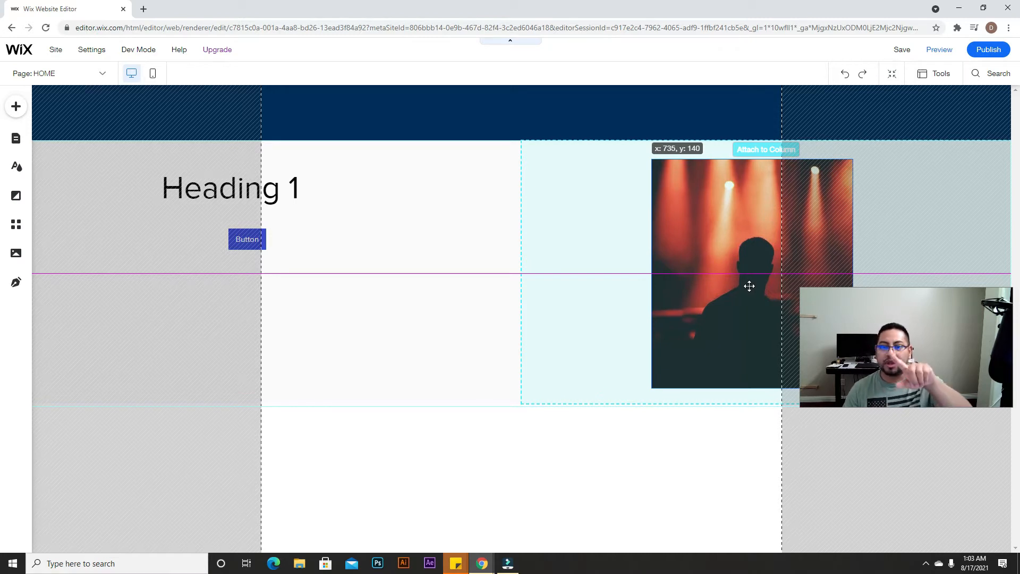
pyautogui.moveTo(749, 285); pyautogui.dragTo(685, 284)
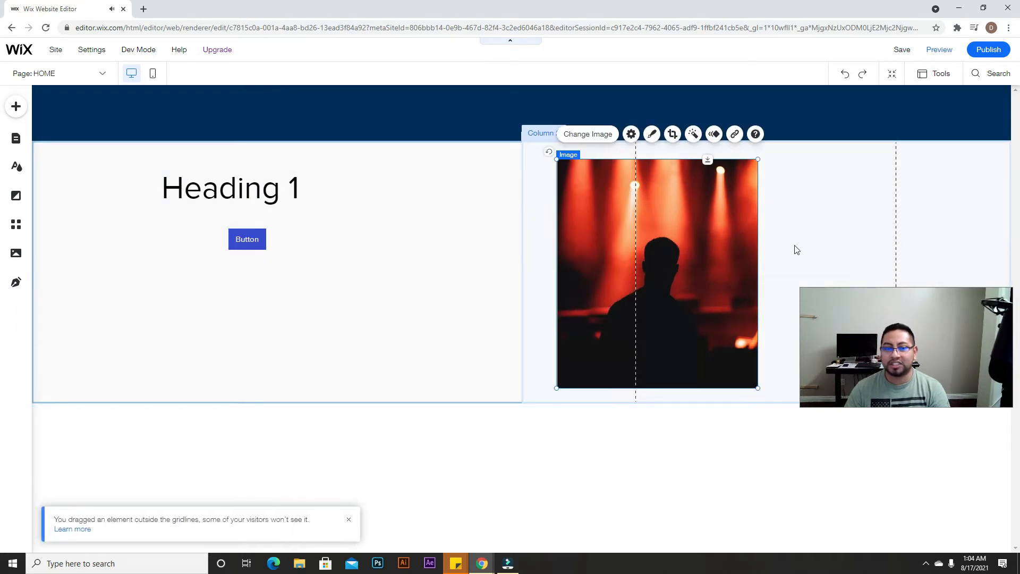
# - Preview the heading, button and photo in a smaller, resized browser window, and return to the maximized editor
pyautogui.click(940, 49)
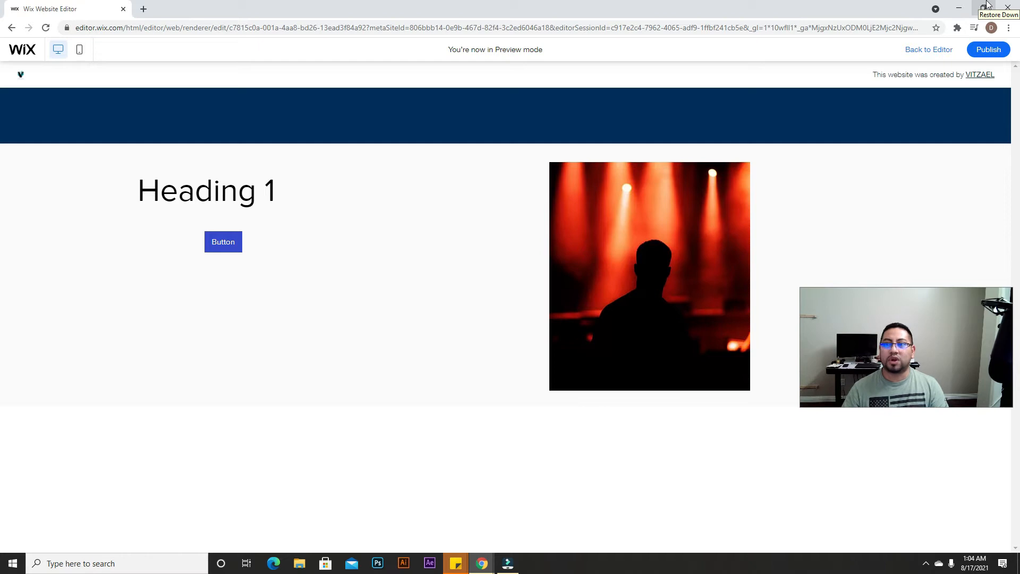
pyautogui.click(985, 8)
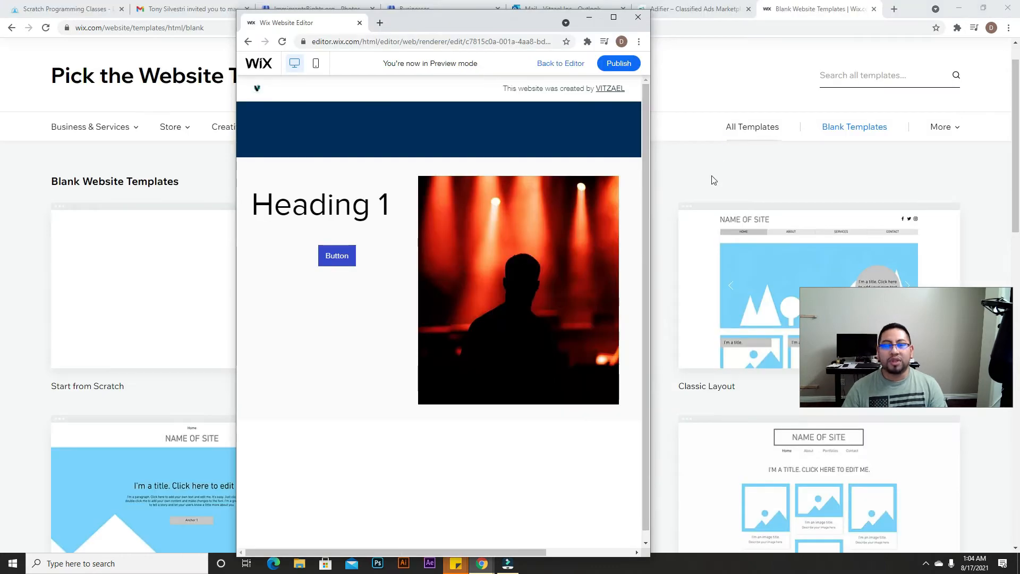
pyautogui.moveTo(650, 202); pyautogui.dragTo(792, 236)
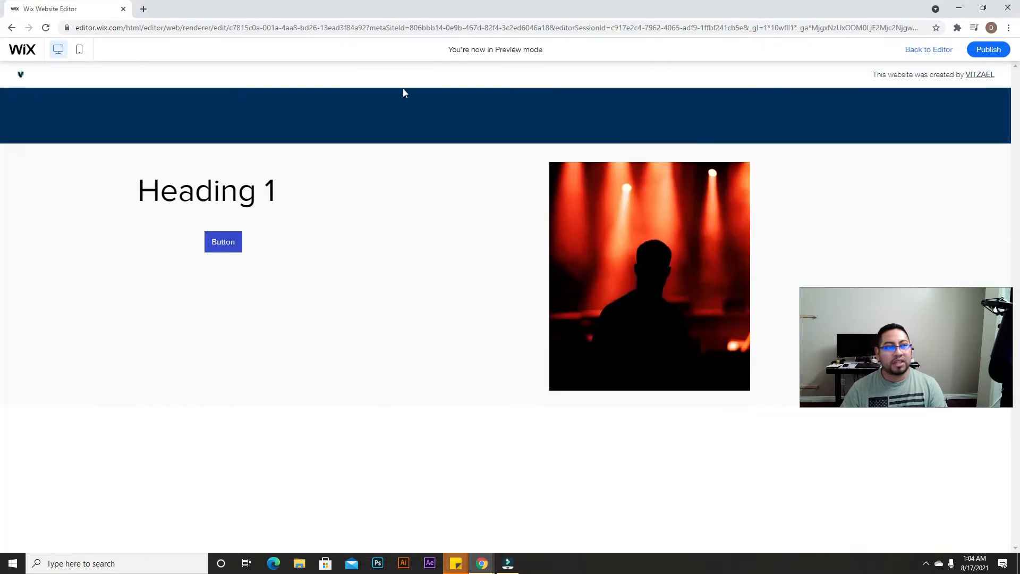
pyautogui.click(939, 48)
# - Move the heading farther right in the first column and lower the button to leave room between them
pyautogui.moveTo(292, 187); pyautogui.dragTo(340, 185)
pyautogui.click(216, 242)
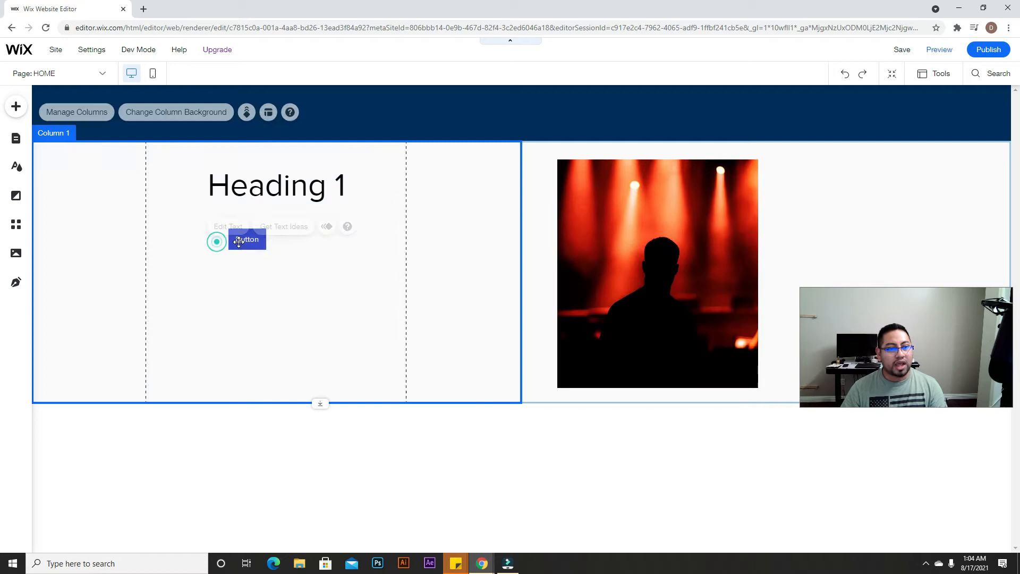
pyautogui.moveTo(238, 241); pyautogui.dragTo(249, 319)
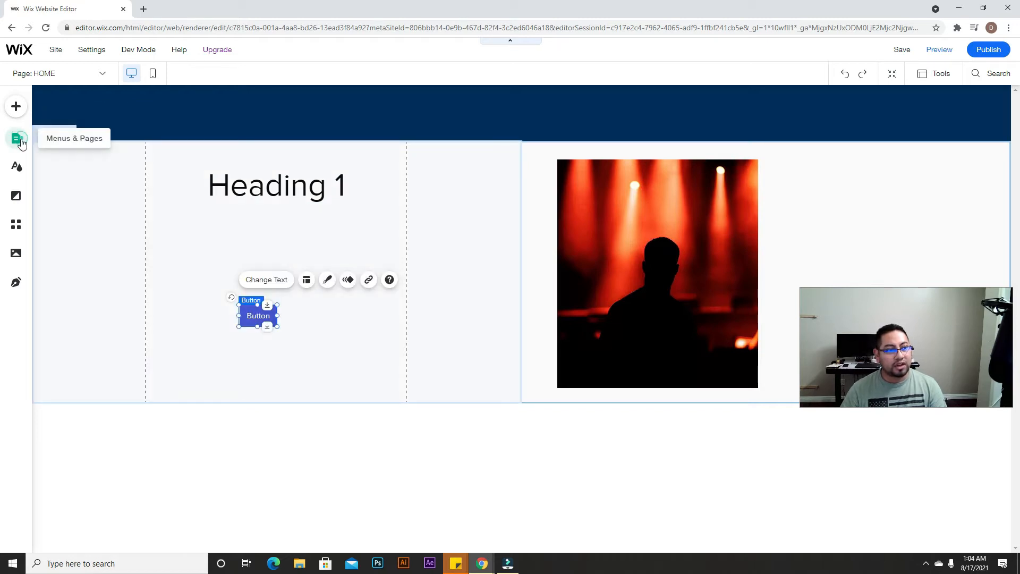
# - Add a themed paragraph text and place it directly beneath the heading in the first column
pyautogui.click(16, 138)
pyautogui.click(16, 106)
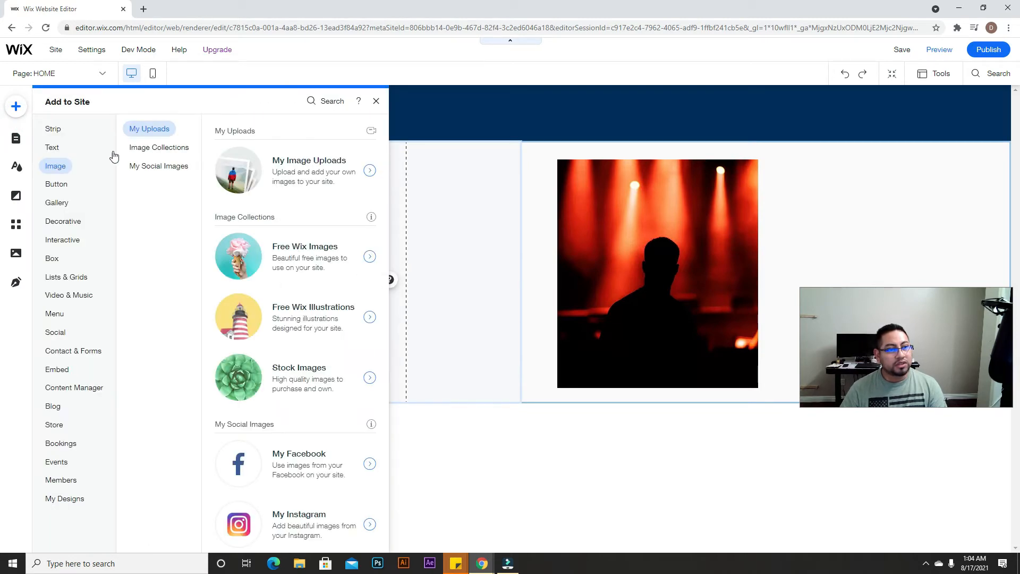
pyautogui.click(49, 148)
pyautogui.click(251, 308)
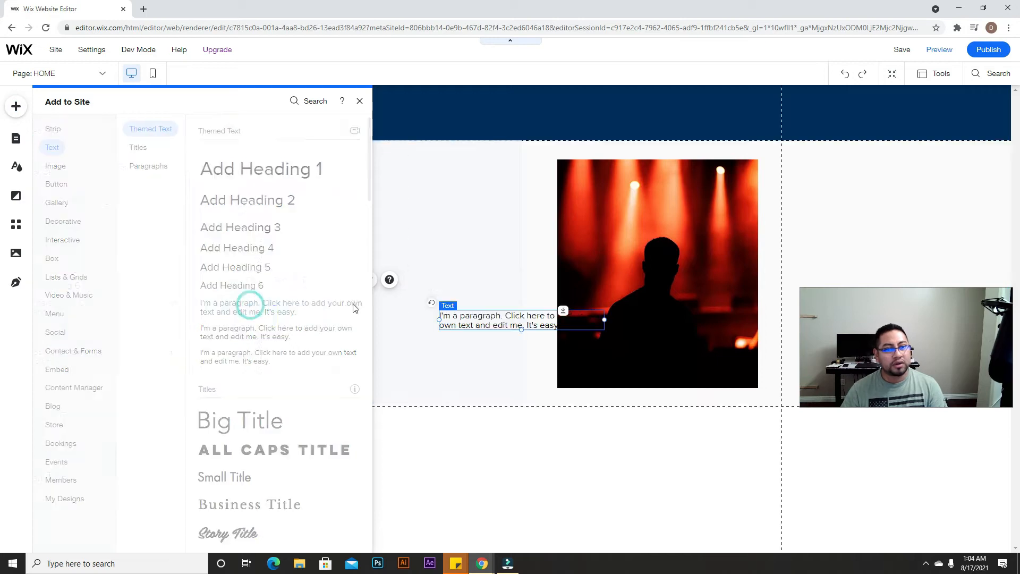
pyautogui.moveTo(494, 313); pyautogui.dragTo(317, 221)
# - Arrange the heading, paragraph and button as a centred stack near the first column's inner gridline, with the button below the paragraph
pyautogui.moveTo(273, 314); pyautogui.dragTo(348, 259)
pyautogui.moveTo(316, 190); pyautogui.dragTo(361, 187)
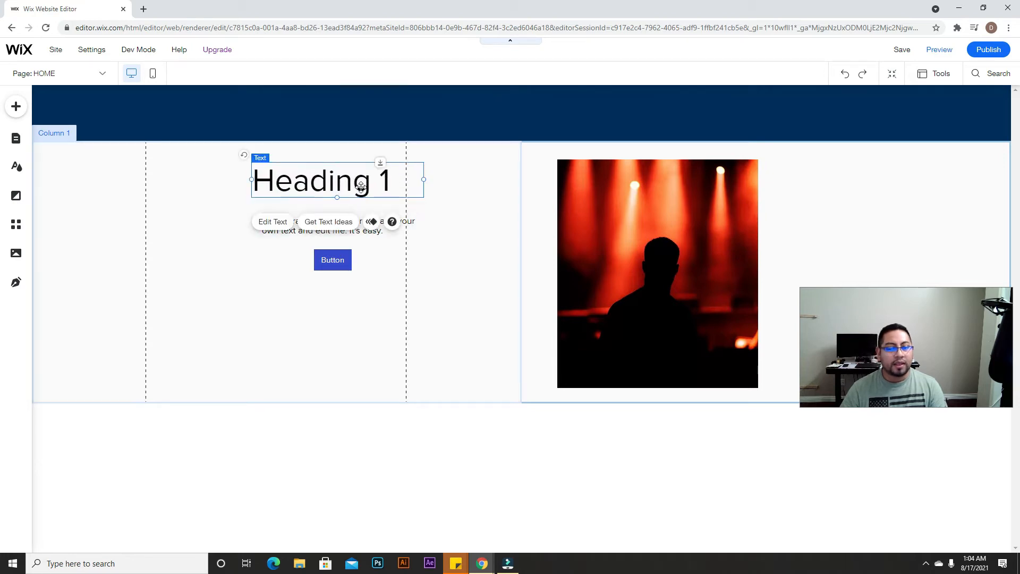
pyautogui.moveTo(348, 233); pyautogui.dragTo(319, 254)
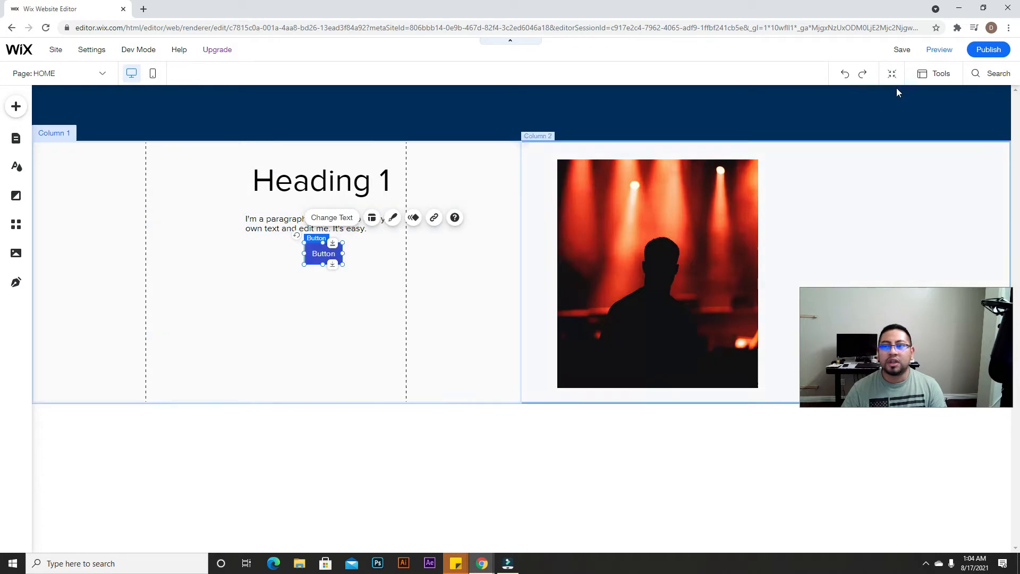
# - Preview how the stacked text and the photo behave in a narrower browser window, and return to the maximized editor
pyautogui.click(940, 49)
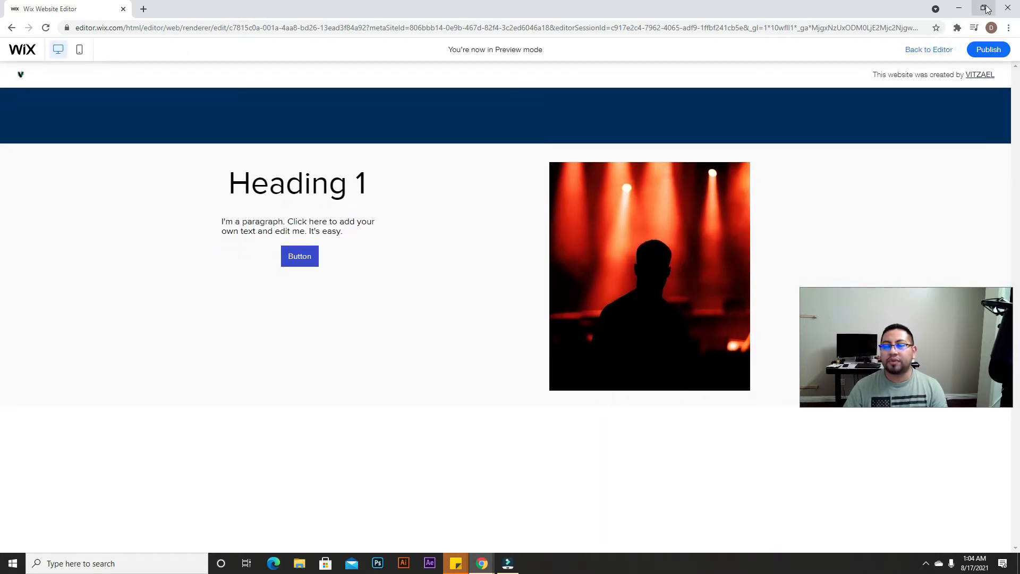
pyautogui.click(984, 8)
pyautogui.moveTo(796, 233); pyautogui.dragTo(875, 231)
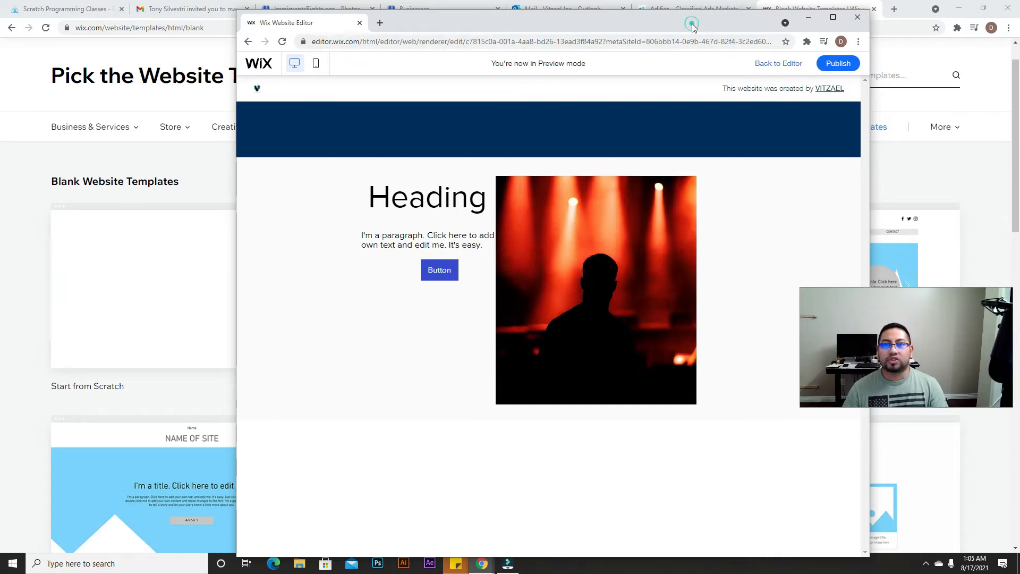
pyautogui.moveTo(693, 25); pyautogui.dragTo(687, 14)
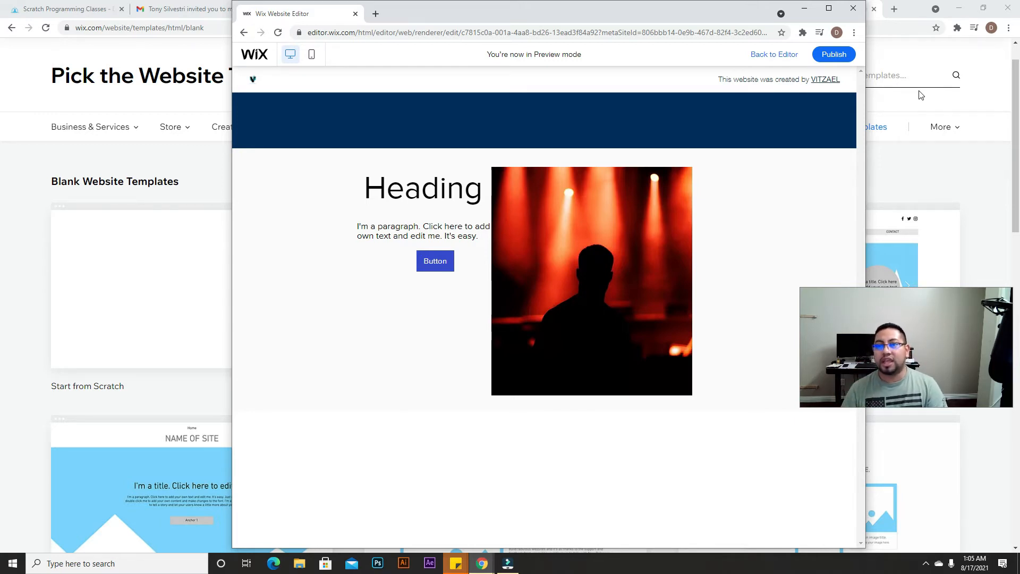
pyautogui.click(838, 10)
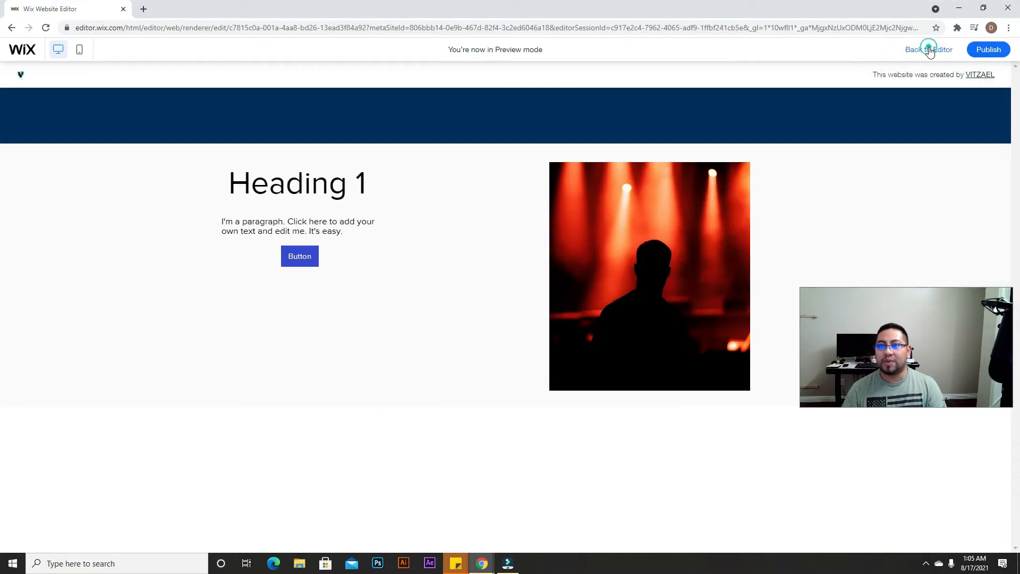
pyautogui.click(929, 49)
# - Move the photo away from the first column so it sits within the second column's gridlines
pyautogui.click(473, 179)
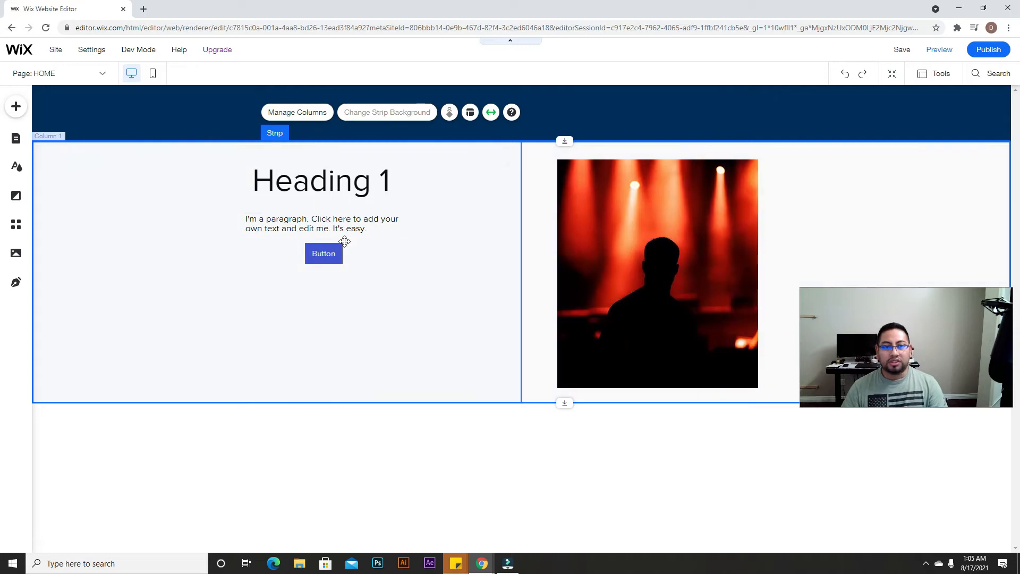
pyautogui.click(820, 241)
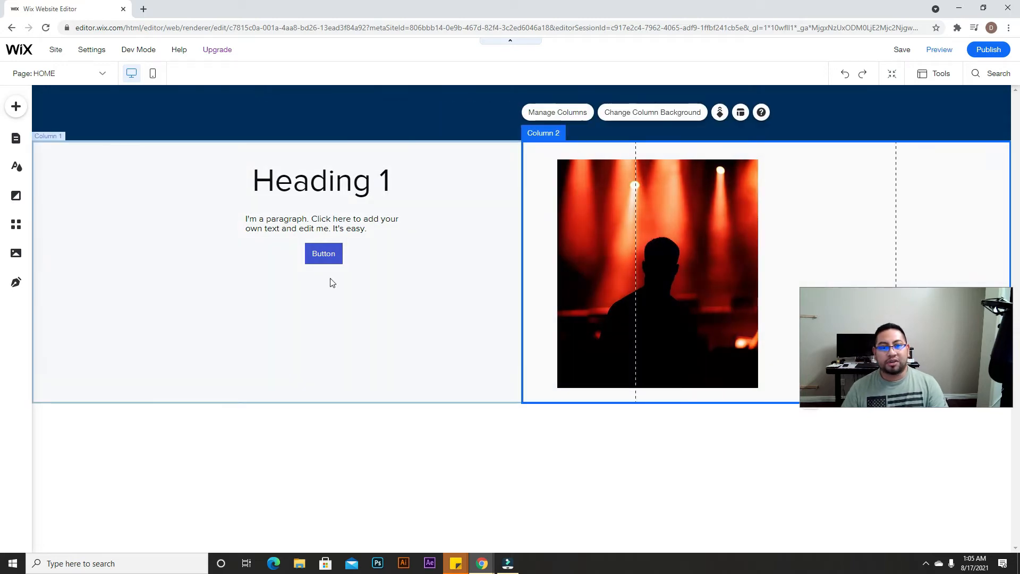
pyautogui.moveTo(664, 227); pyautogui.dragTo(804, 223)
pyautogui.click(952, 210)
# - Preview the repositioned photo at several browser window widths, and return to the maximized editor
pyautogui.click(940, 49)
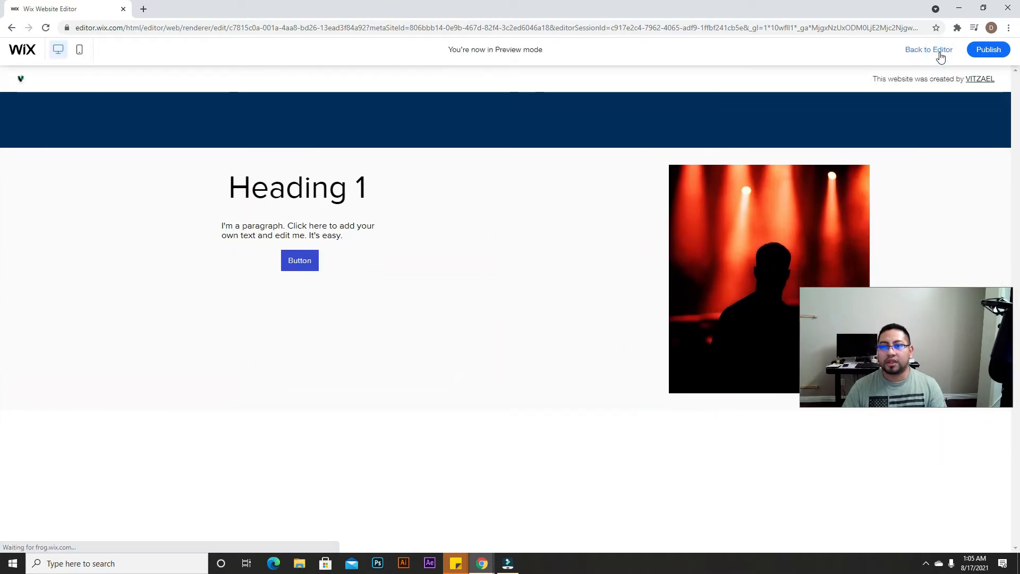
pyautogui.click(984, 8)
pyautogui.moveTo(869, 182); pyautogui.dragTo(726, 121)
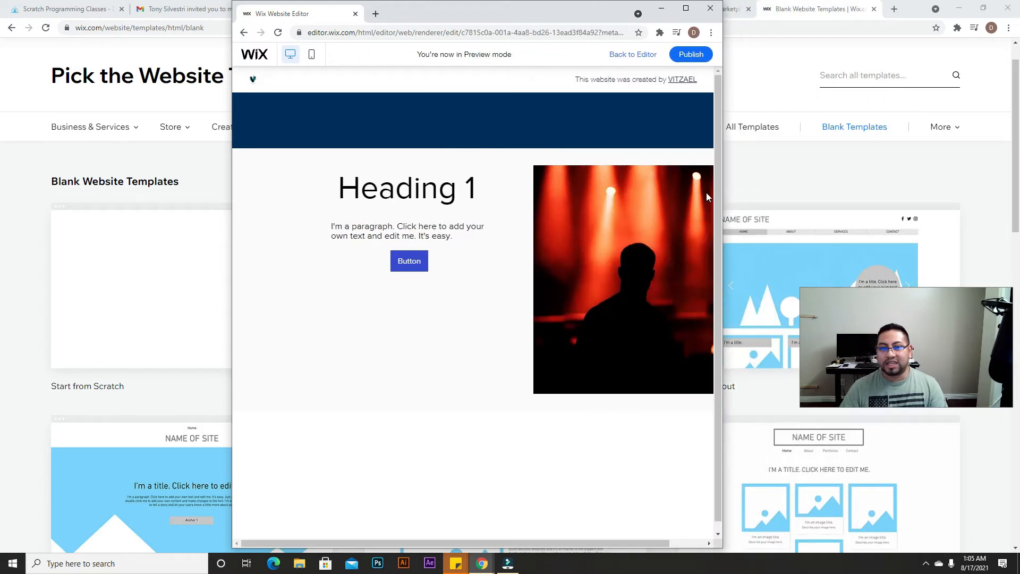
pyautogui.moveTo(728, 223); pyautogui.dragTo(779, 165)
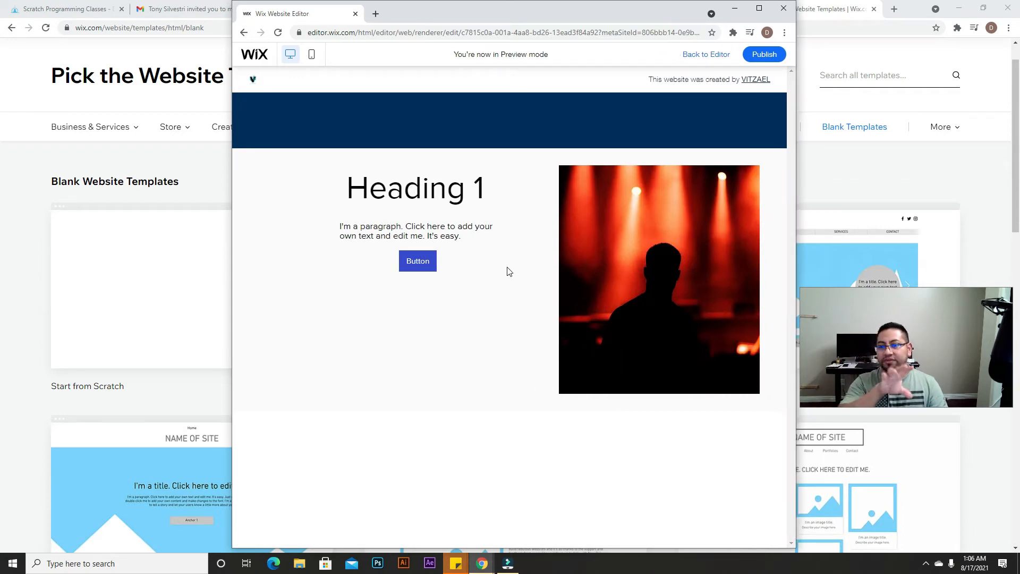
pyautogui.click(765, 10)
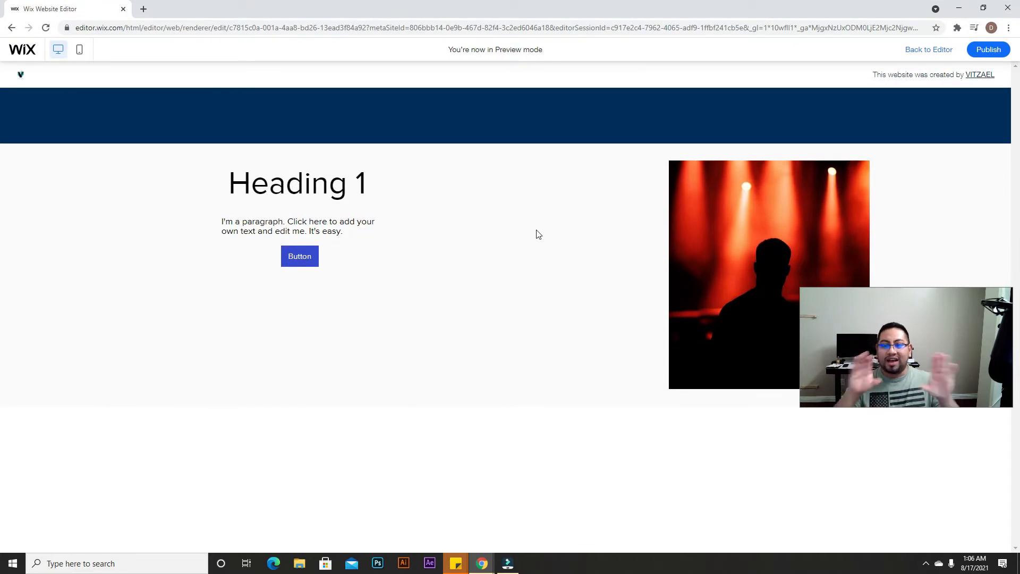
pyautogui.click(940, 49)
# - Delete the stage-light photo from the strip's second column
pyautogui.click(601, 279)
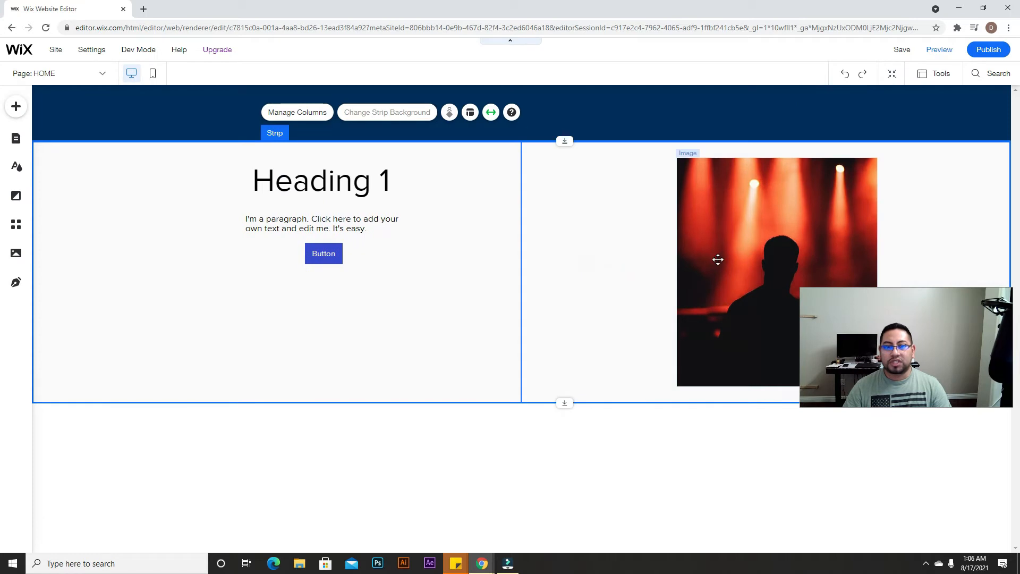
pyautogui.click(793, 246)
pyautogui.press('Delete')
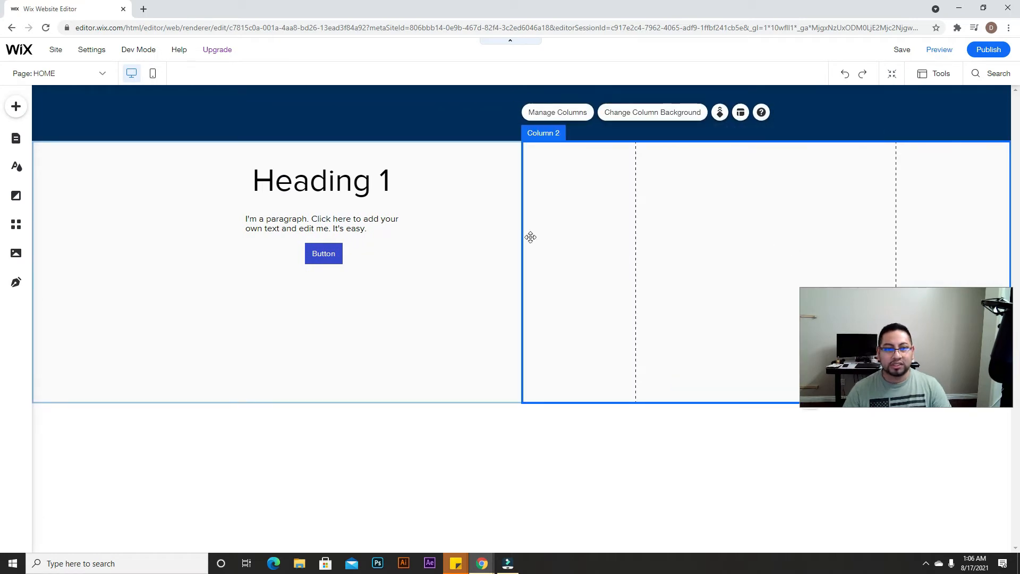
# - Delete the heading, paragraph and button from the strip's first column
pyautogui.click(335, 199)
pyautogui.press('Delete')
pyautogui.click(334, 236)
pyautogui.press('Delete')
pyautogui.click(334, 253)
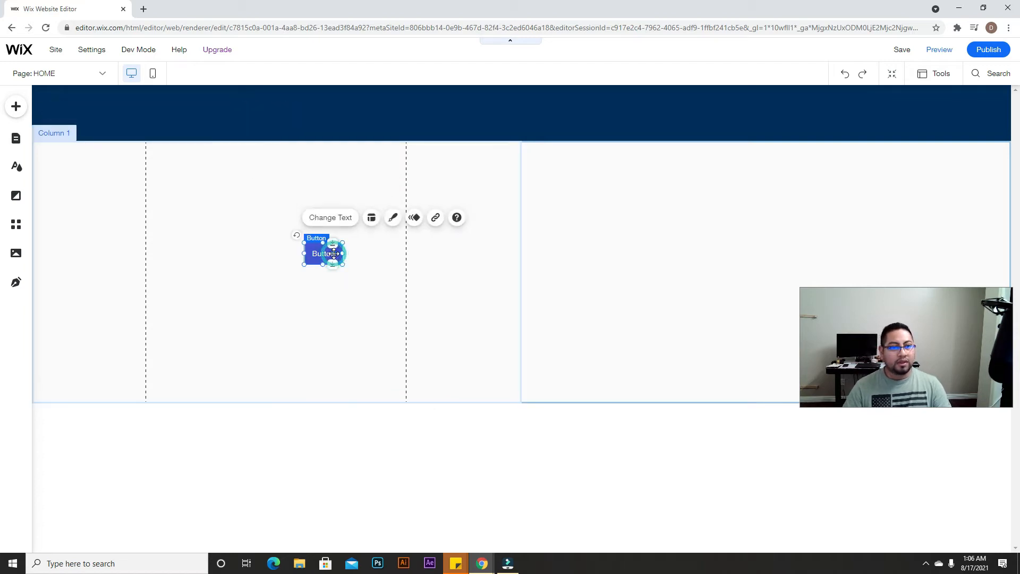
pyautogui.press('Delete')
# - Add a third column to the emptied strip
pyautogui.click(455, 215)
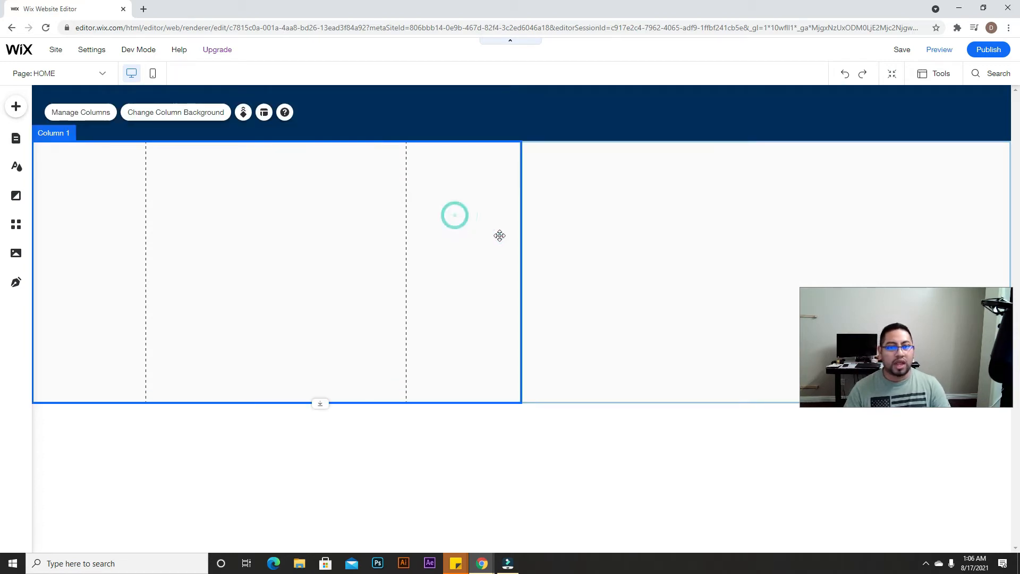
pyautogui.click(106, 111)
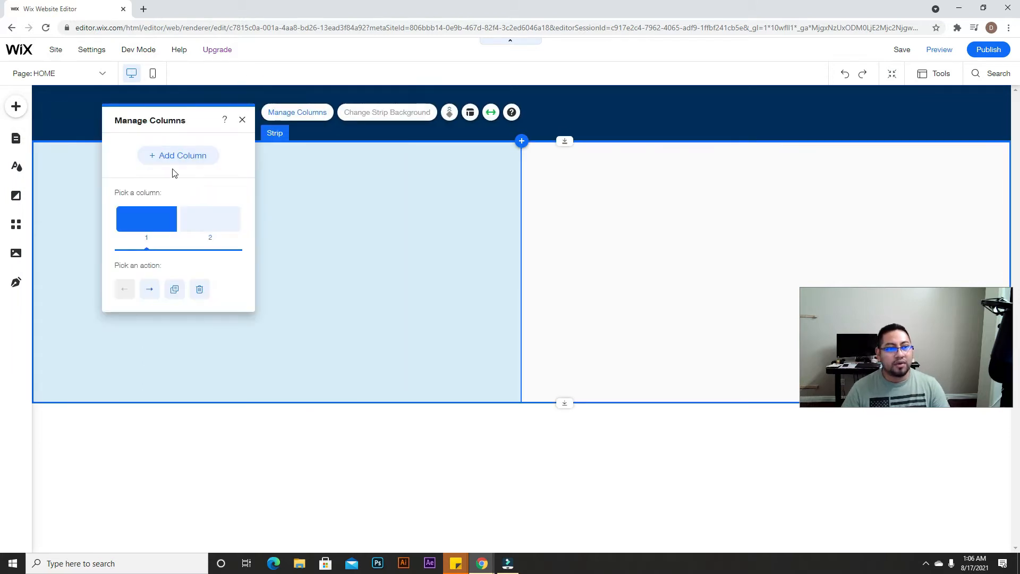
pyautogui.click(179, 156)
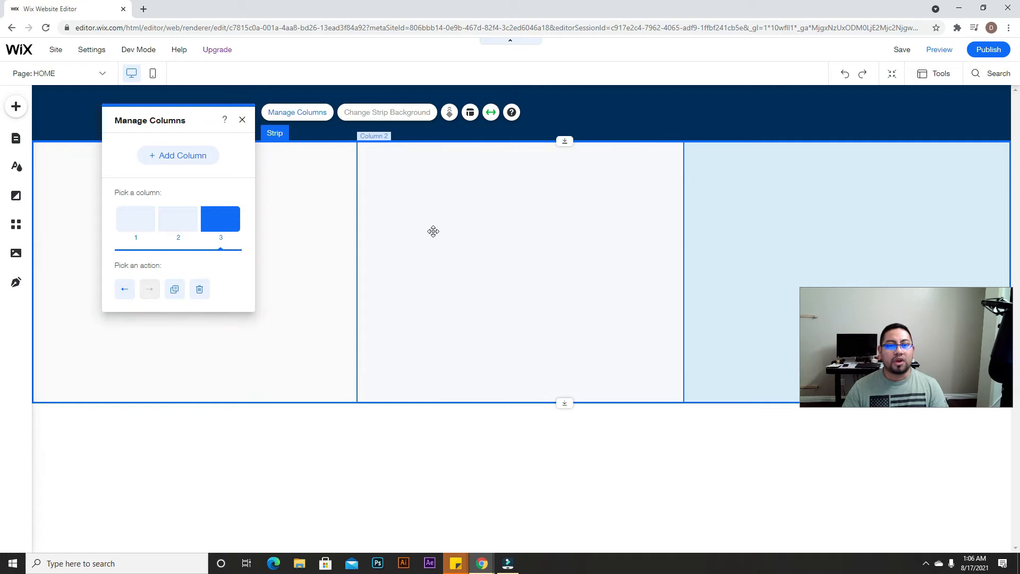
# - Set the strip's three column proportions to 17%, 66% and 17%
pyautogui.click(471, 112)
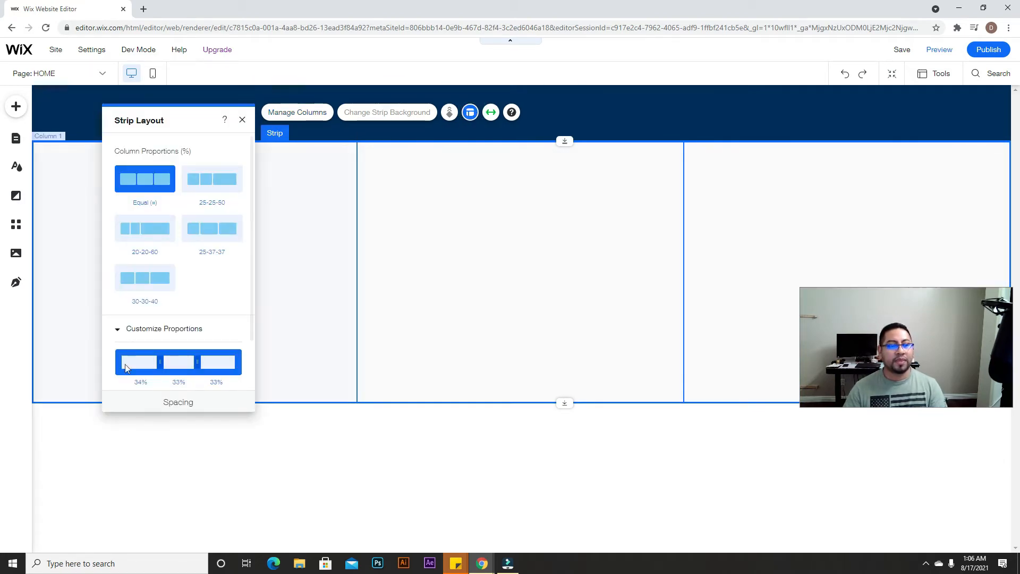
pyautogui.moveTo(161, 362); pyautogui.dragTo(139, 366)
pyautogui.moveTo(198, 394); pyautogui.dragTo(216, 394)
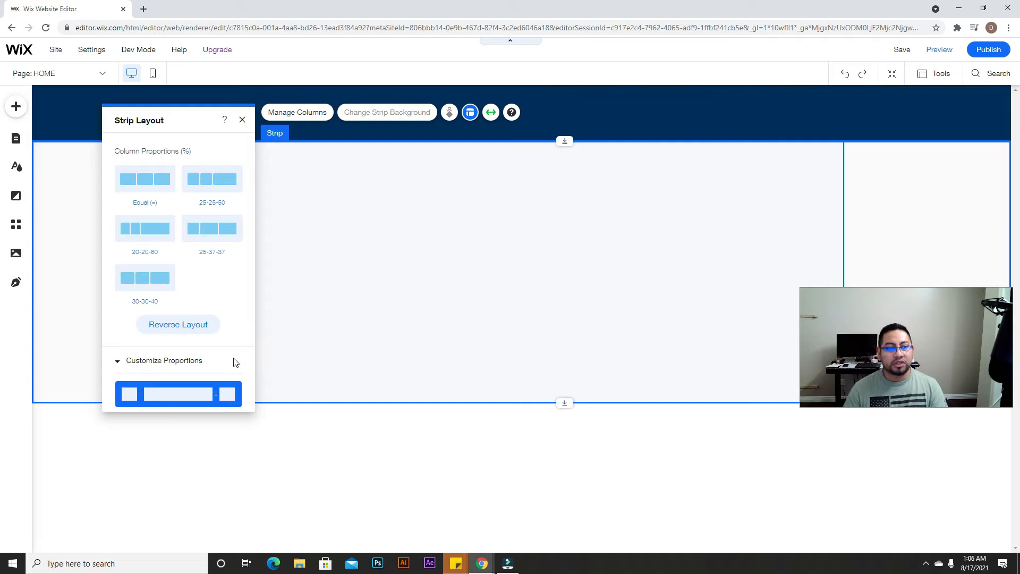
pyautogui.scroll(-3, 228, 372)
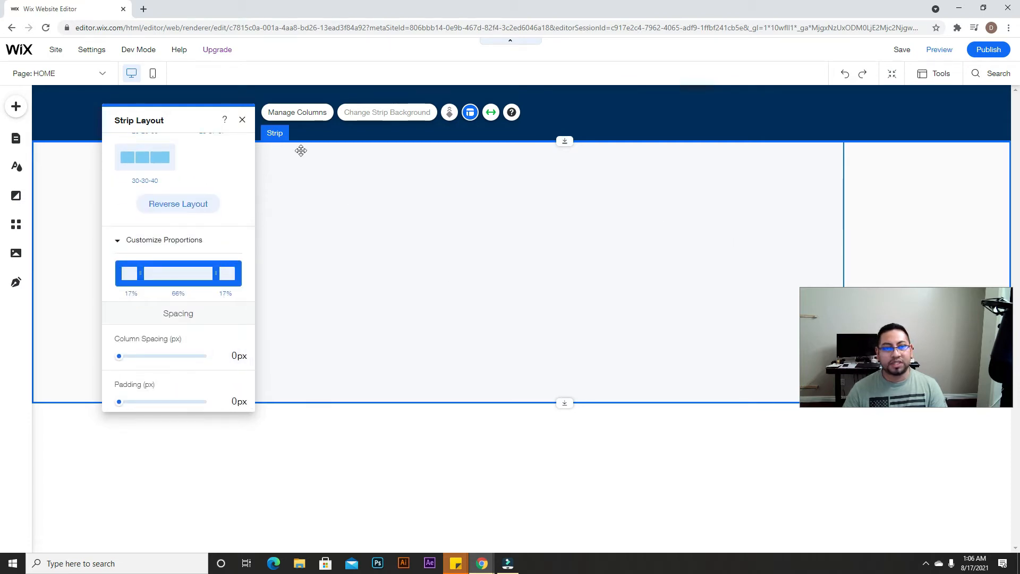
pyautogui.click(242, 121)
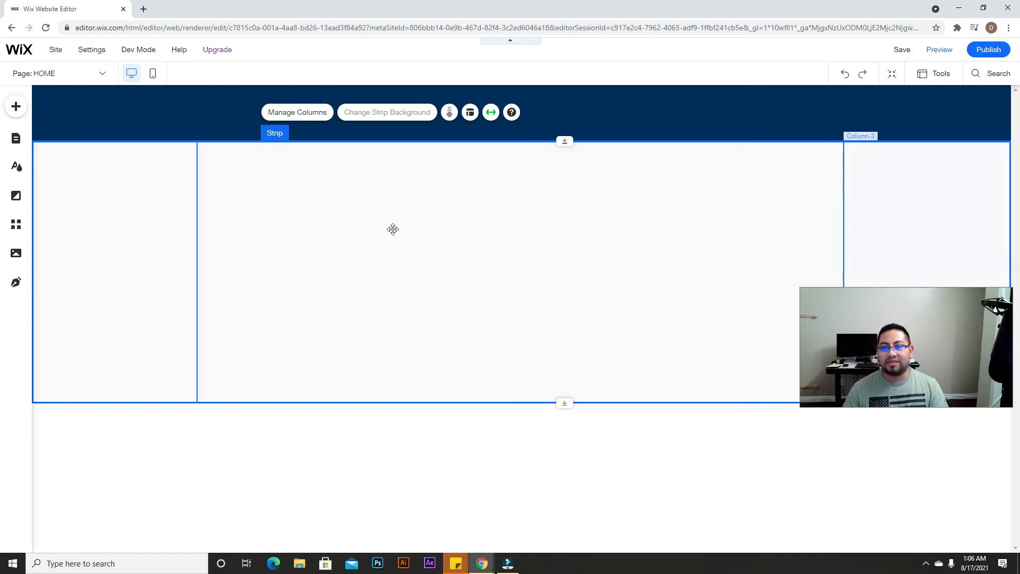
# - Set the middle column's background to the Wix photo of two people doing box jumps in a gym
pyautogui.click(430, 240)
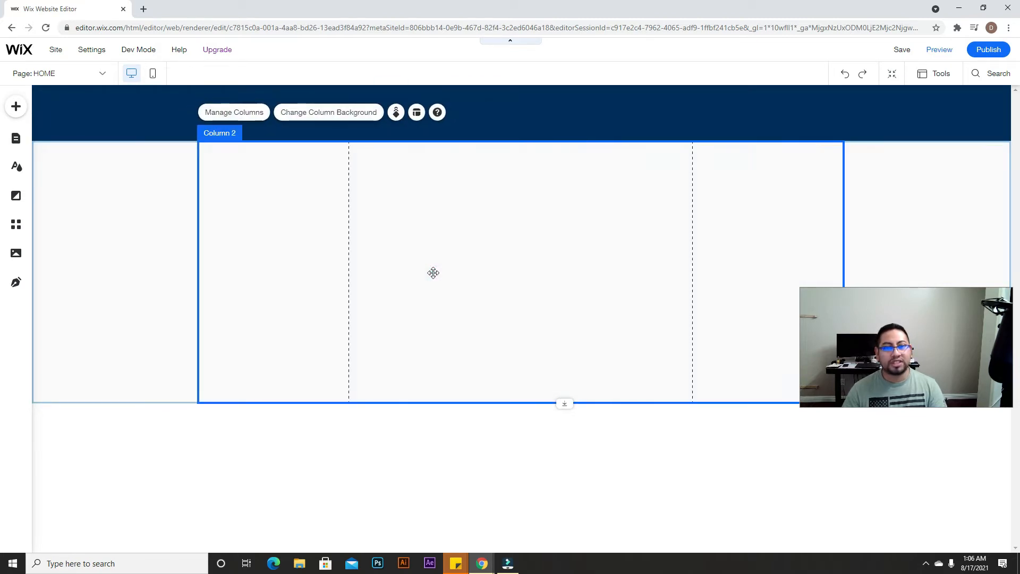
pyautogui.click(337, 113)
pyautogui.click(932, 245)
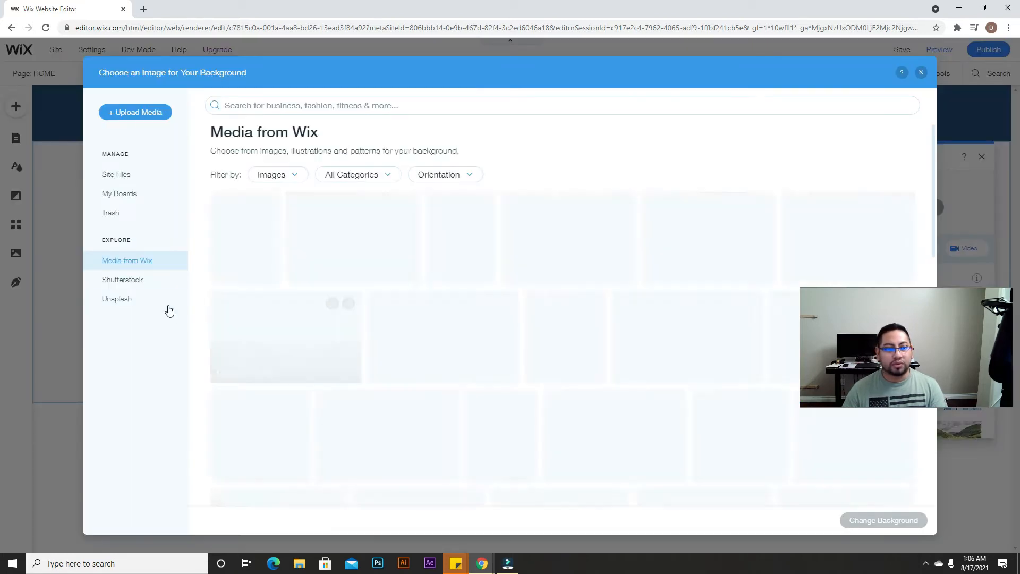
pyautogui.click(464, 330)
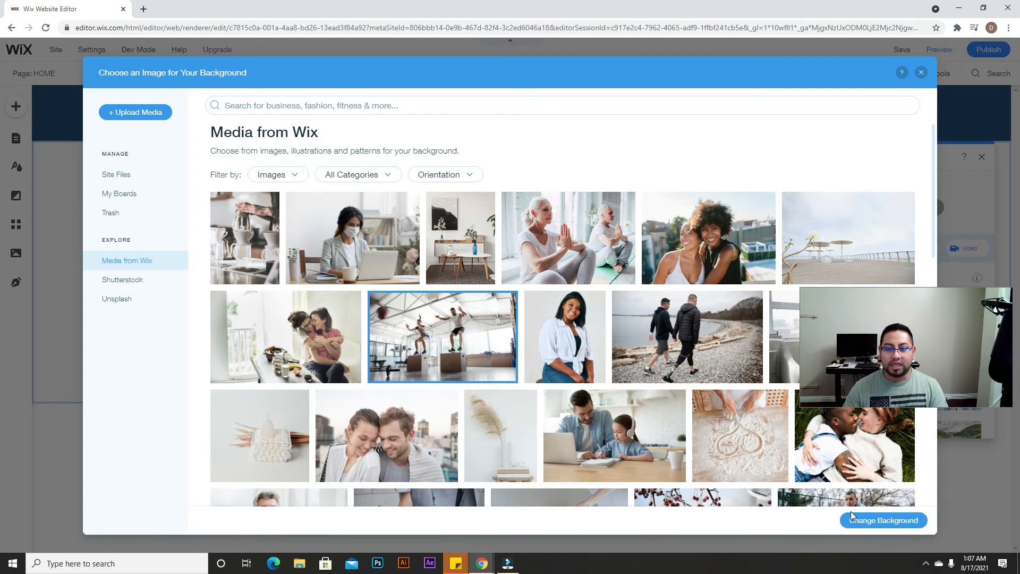
pyautogui.click(866, 521)
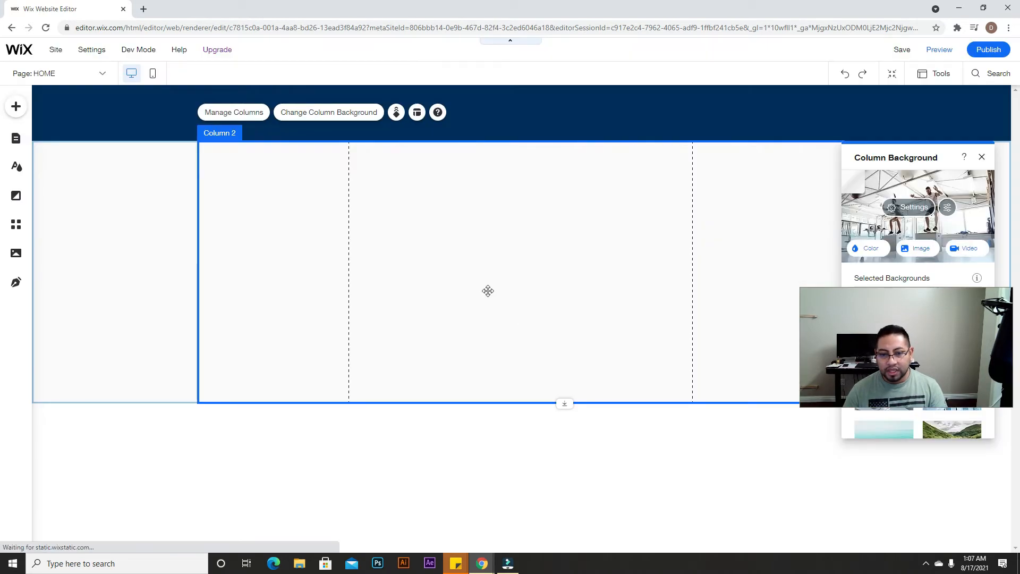
# - Add a Heading 1 text element and place it over the photo in the strip's middle column
pyautogui.click(164, 241)
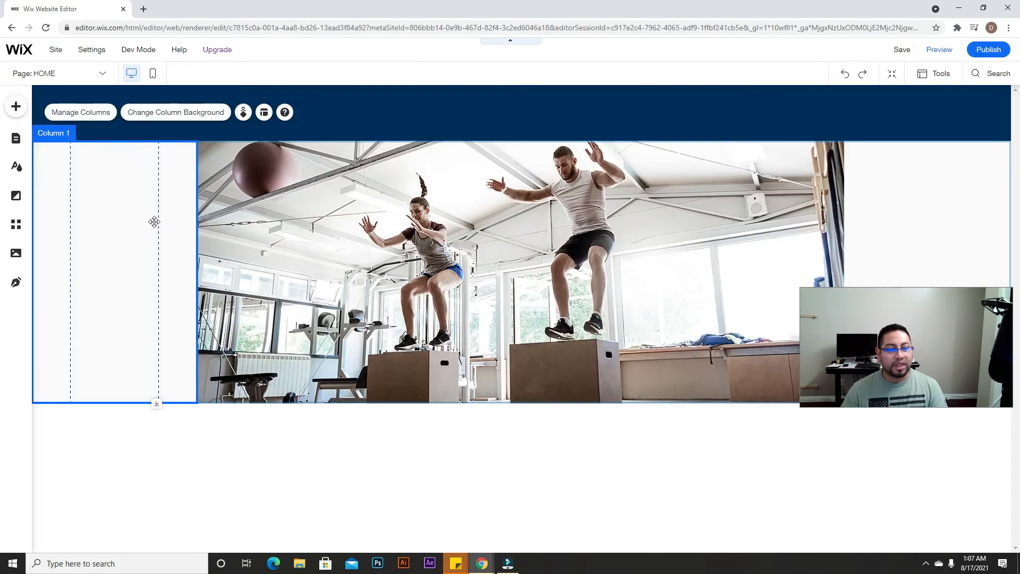
pyautogui.click(16, 106)
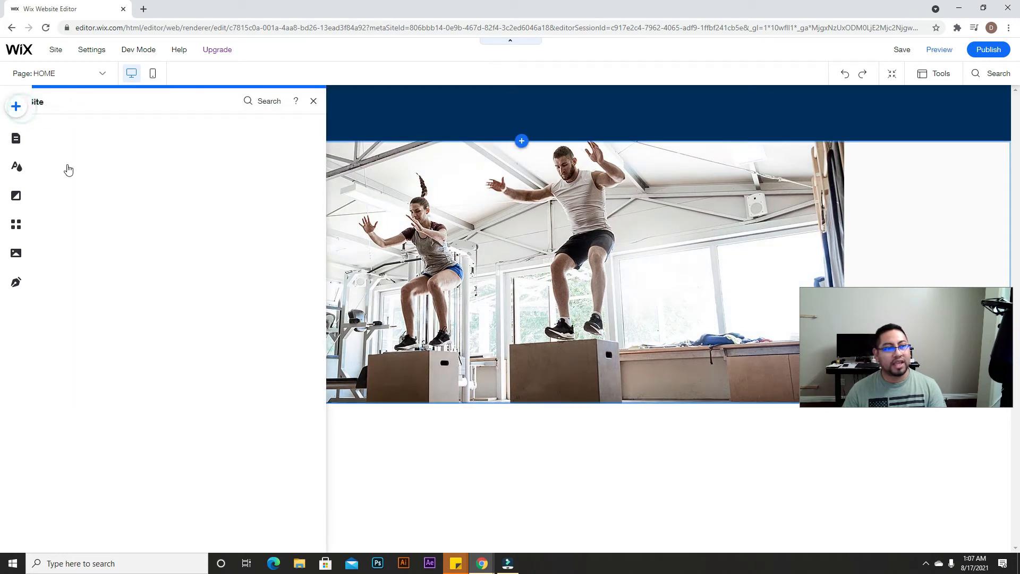
pyautogui.moveTo(257, 168); pyautogui.dragTo(559, 387)
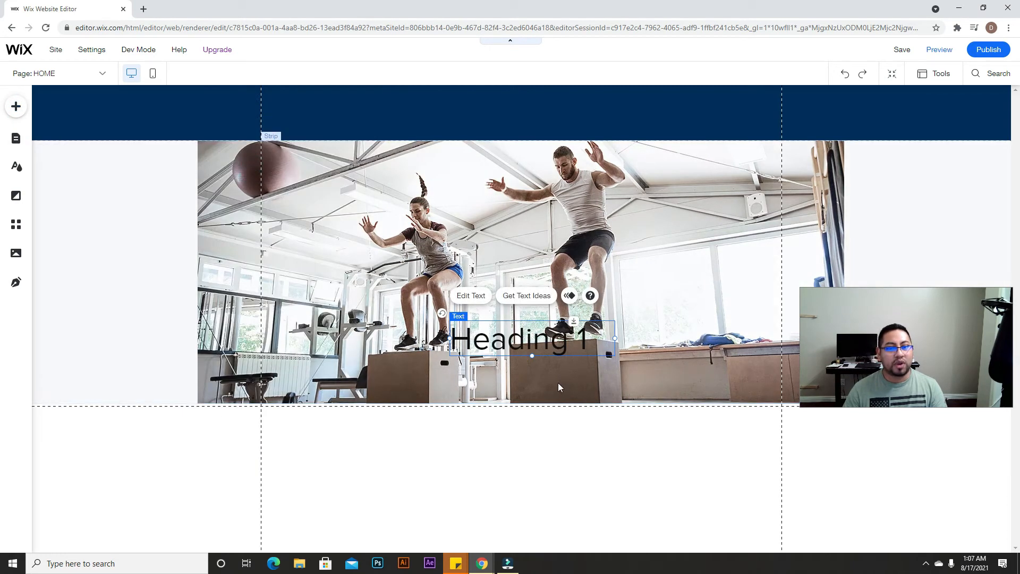
pyautogui.moveTo(524, 354); pyautogui.dragTo(383, 300)
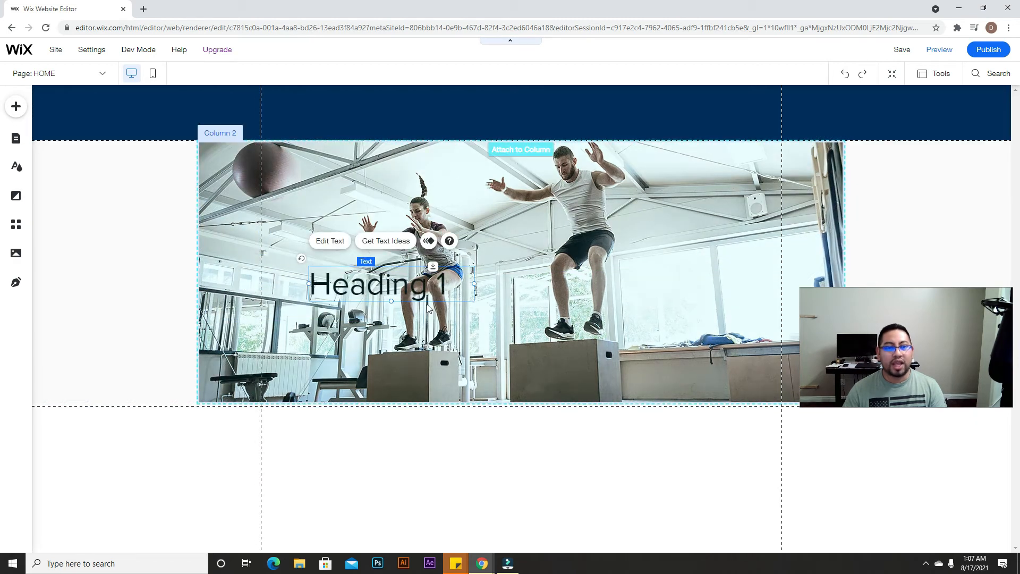
# - Enable vertical text for the heading
pyautogui.click(319, 239)
pyautogui.scroll(-3, 524, 306)
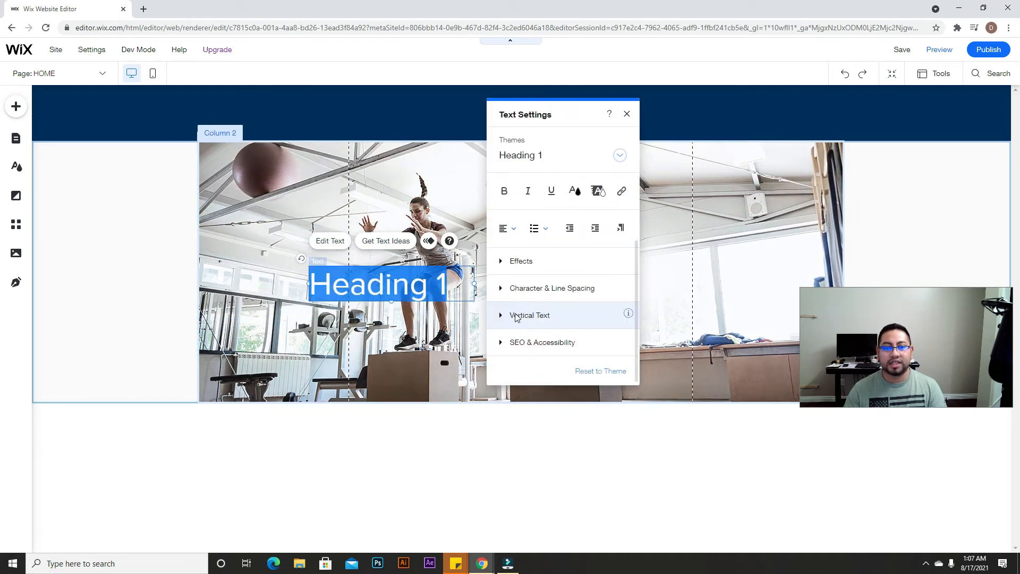
pyautogui.click(508, 318)
pyautogui.click(612, 308)
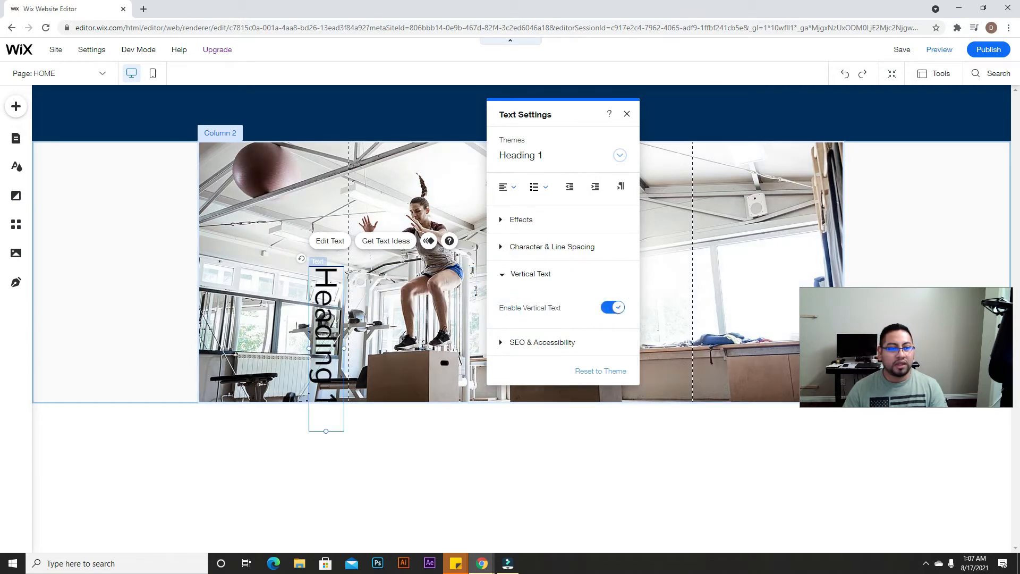
# - Rotate the vertical heading half a turn so it reads upward, and move it into the strip's first column
pyautogui.moveTo(290, 272); pyautogui.dragTo(384, 461)
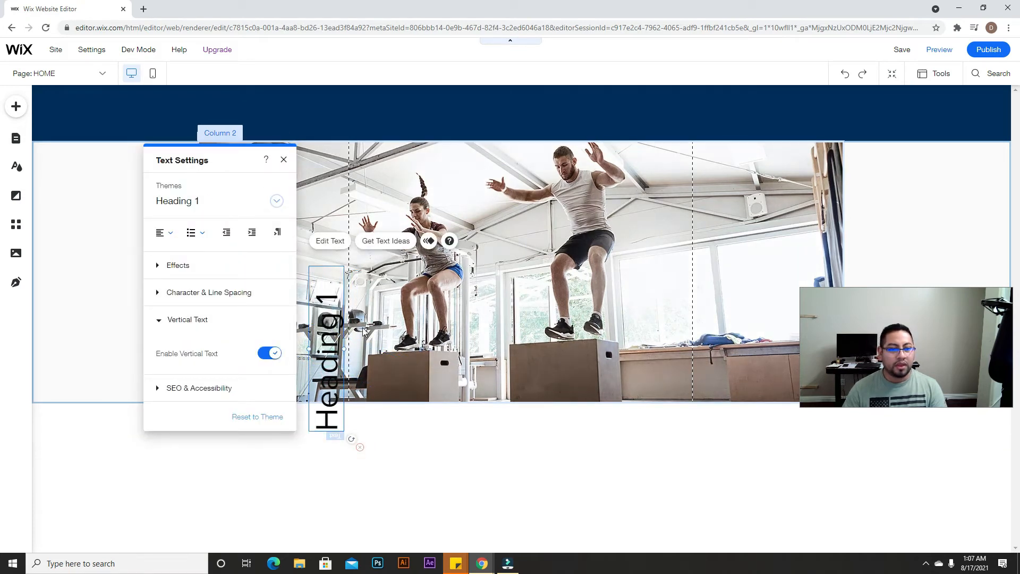
pyautogui.click(349, 272)
pyautogui.moveTo(327, 348); pyautogui.dragTo(115, 265)
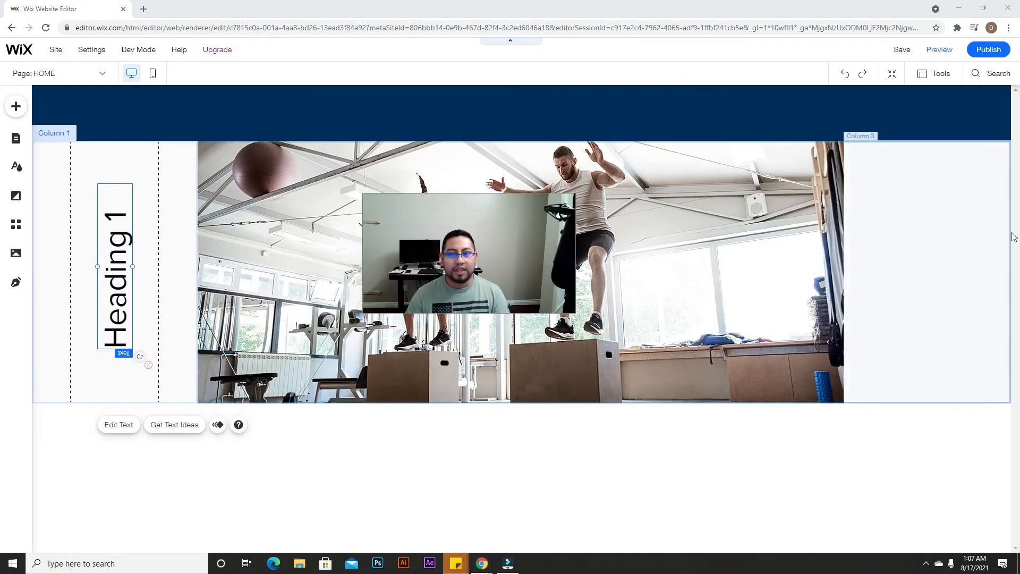
# - Select the strip's third column and open the collection of elements that can be added to the site
pyautogui.click(957, 243)
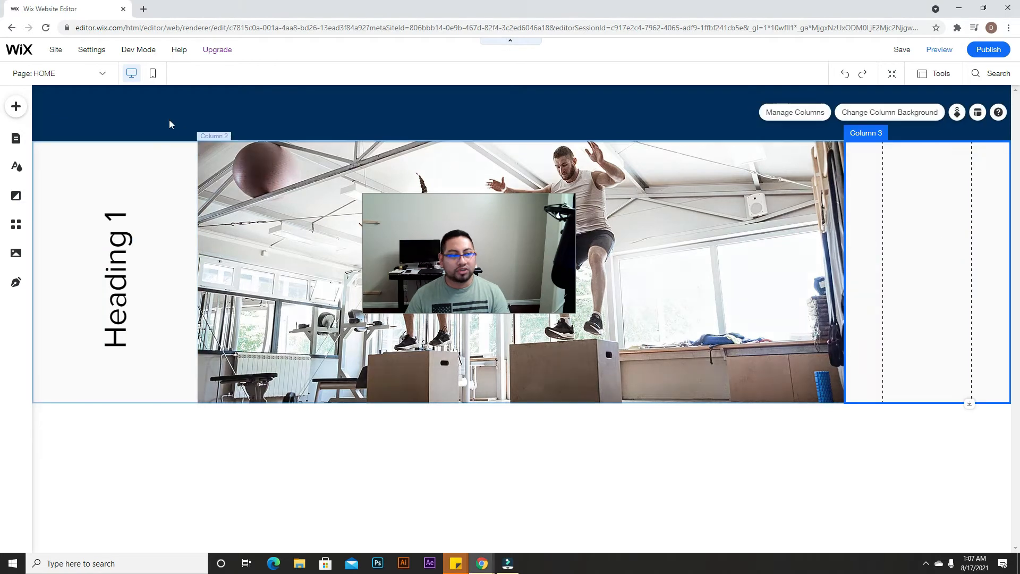
pyautogui.click(16, 106)
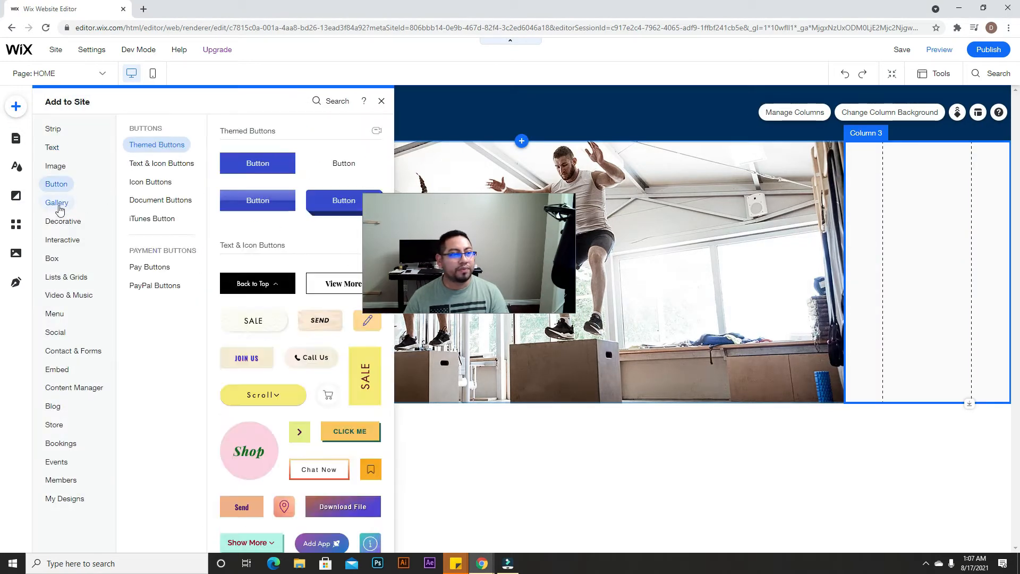
pyautogui.click(59, 170)
pyautogui.click(289, 161)
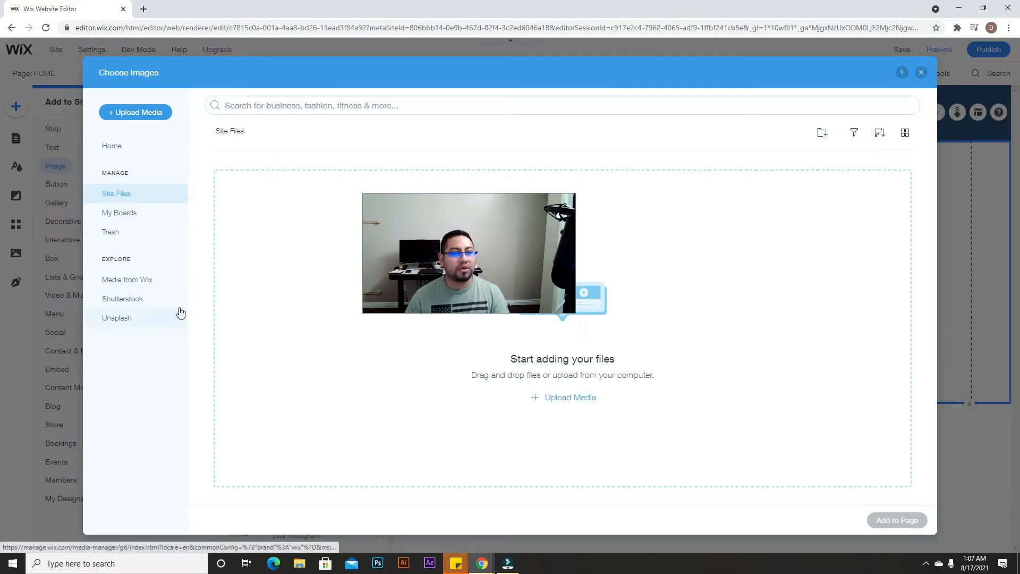
pyautogui.click(922, 72)
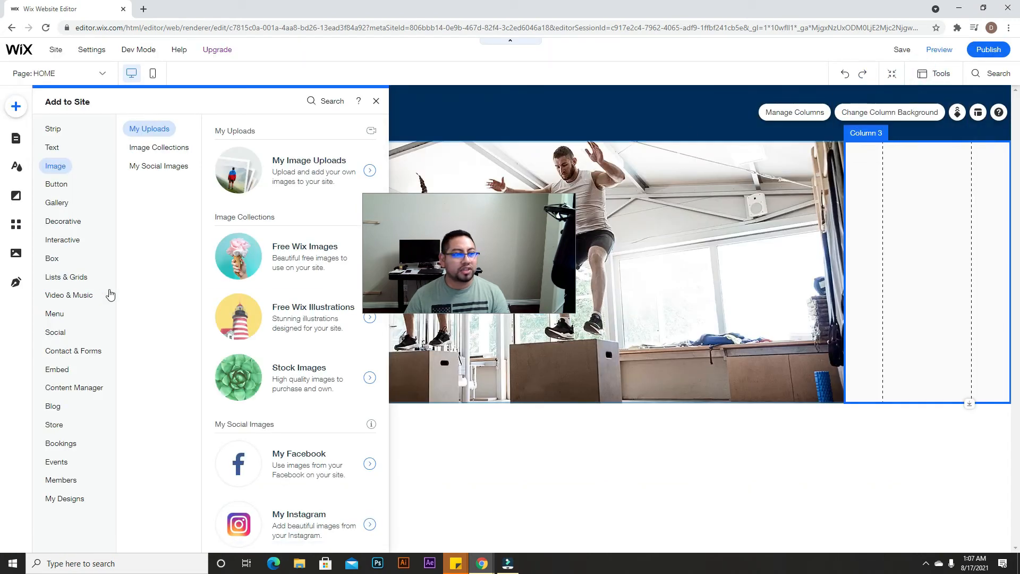
pyautogui.click(69, 239)
# - Add the featured decorative vector art of the man in a banana-print tank top to the strip's third column
pyautogui.click(66, 224)
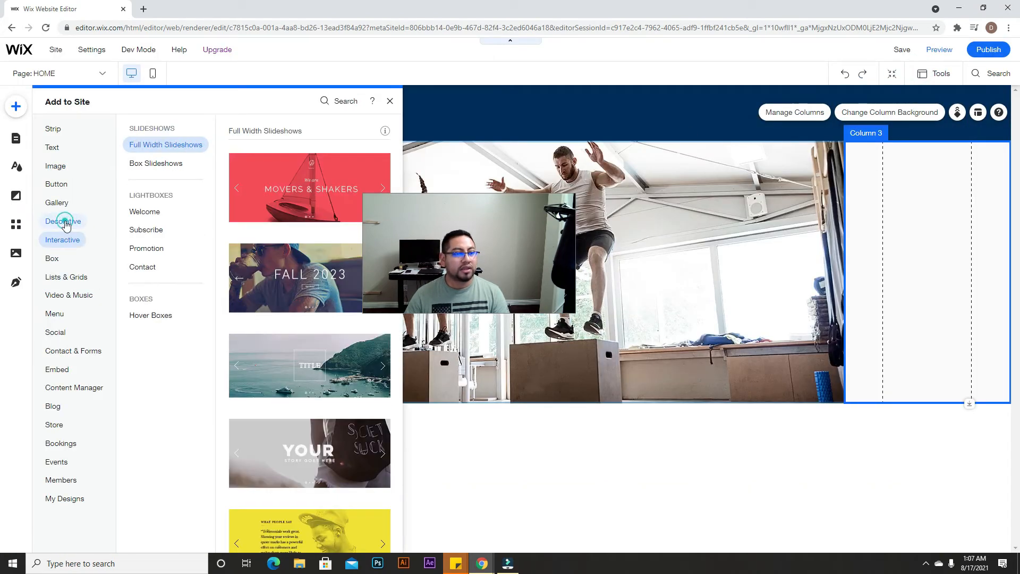
pyautogui.scroll(-10, 306, 367)
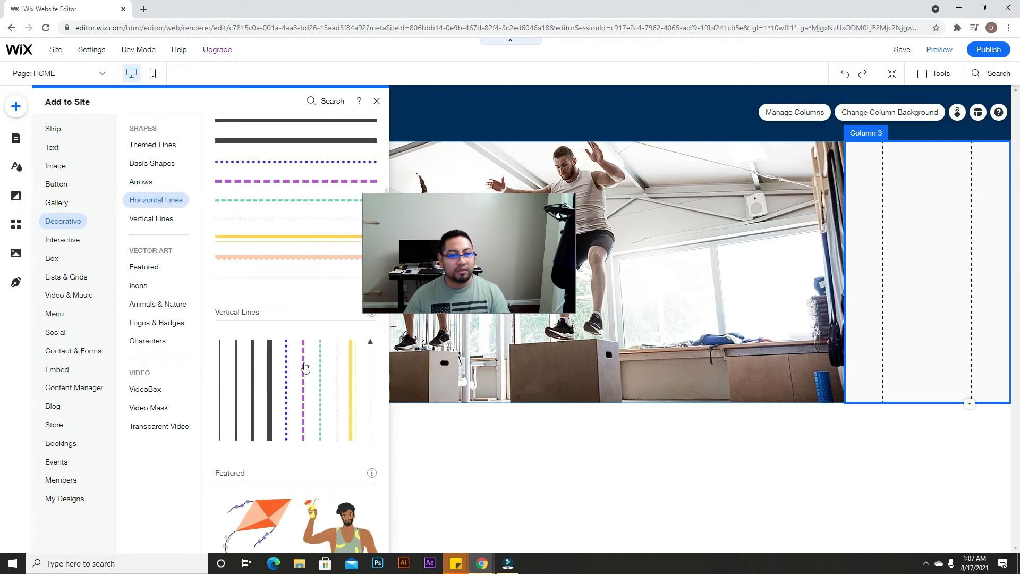
pyautogui.scroll(-5, 306, 367)
pyautogui.moveTo(333, 302); pyautogui.dragTo(919, 265)
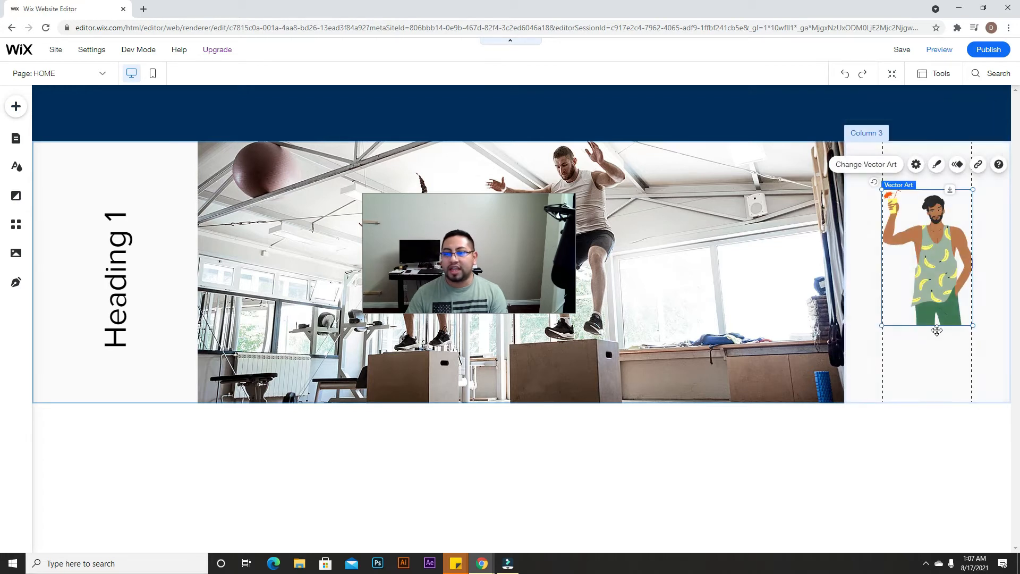
pyautogui.click(921, 373)
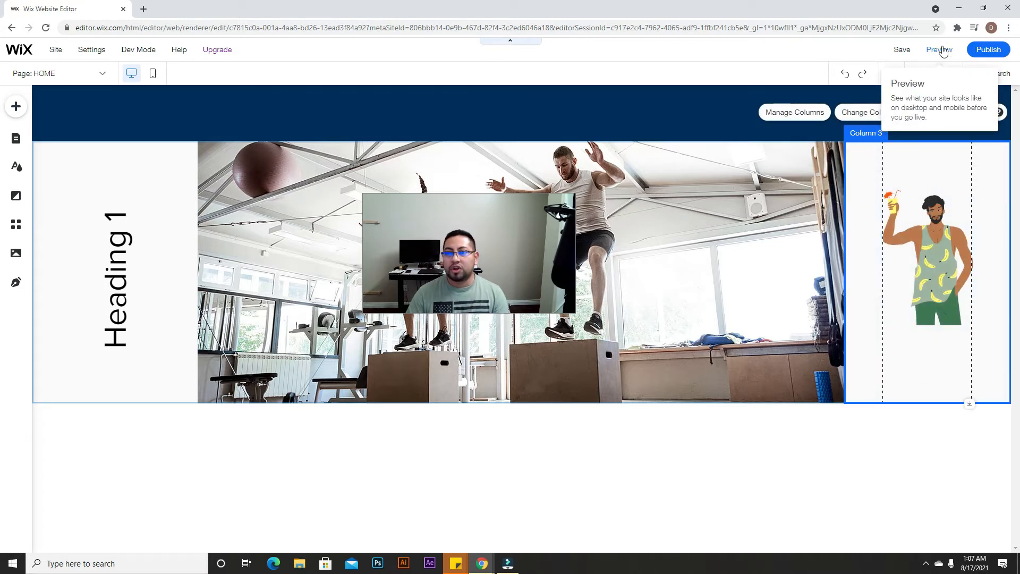
# - Preview the three-column strip at several browser window widths, and return to the maximized editor
pyautogui.click(942, 51)
pyautogui.click(993, 10)
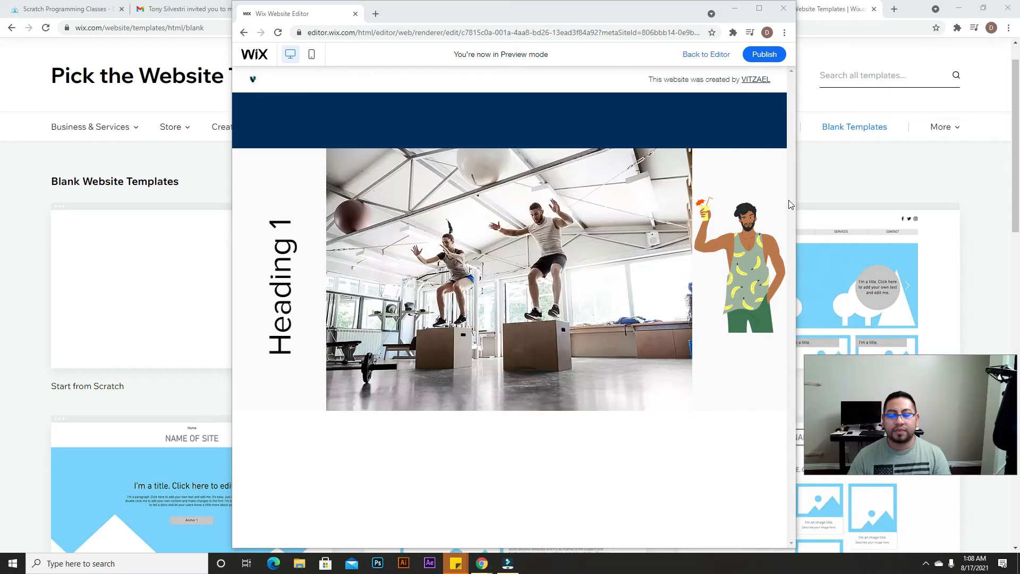
pyautogui.moveTo(797, 198); pyautogui.dragTo(831, 196)
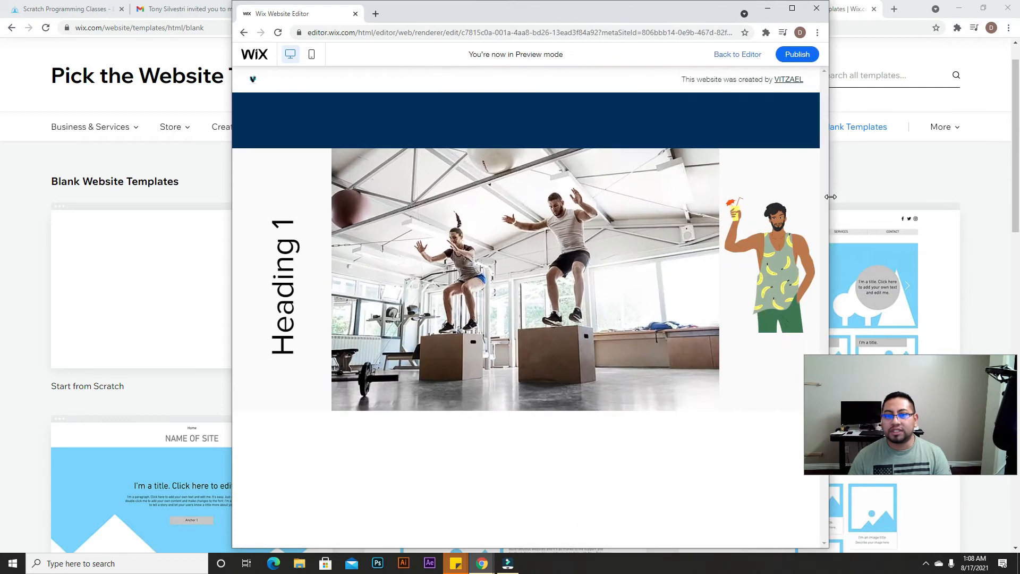
pyautogui.moveTo(607, 21); pyautogui.dragTo(486, 21)
pyautogui.moveTo(711, 209); pyautogui.dragTo(901, 209)
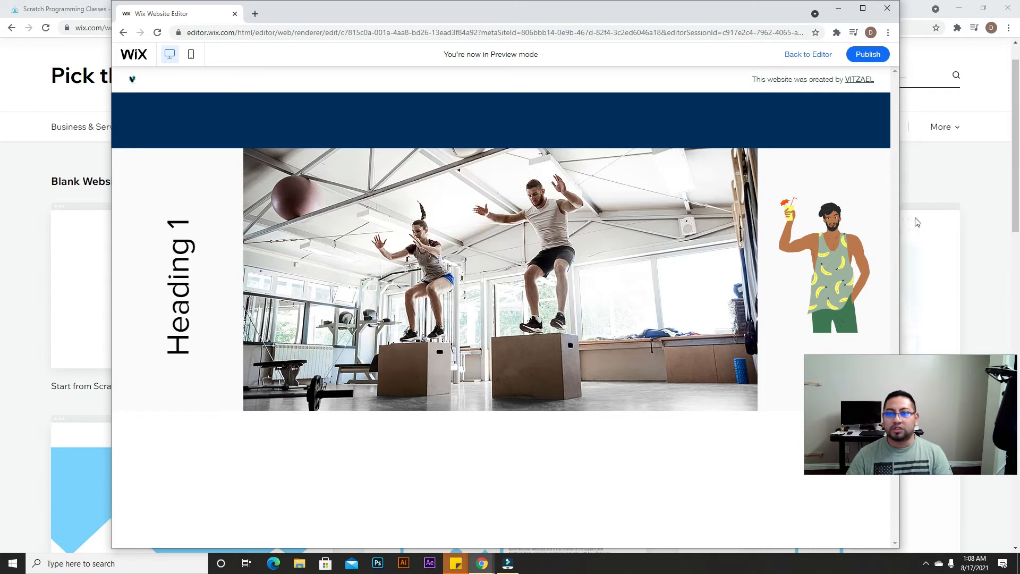
pyautogui.moveTo(900, 233); pyautogui.dragTo(929, 275)
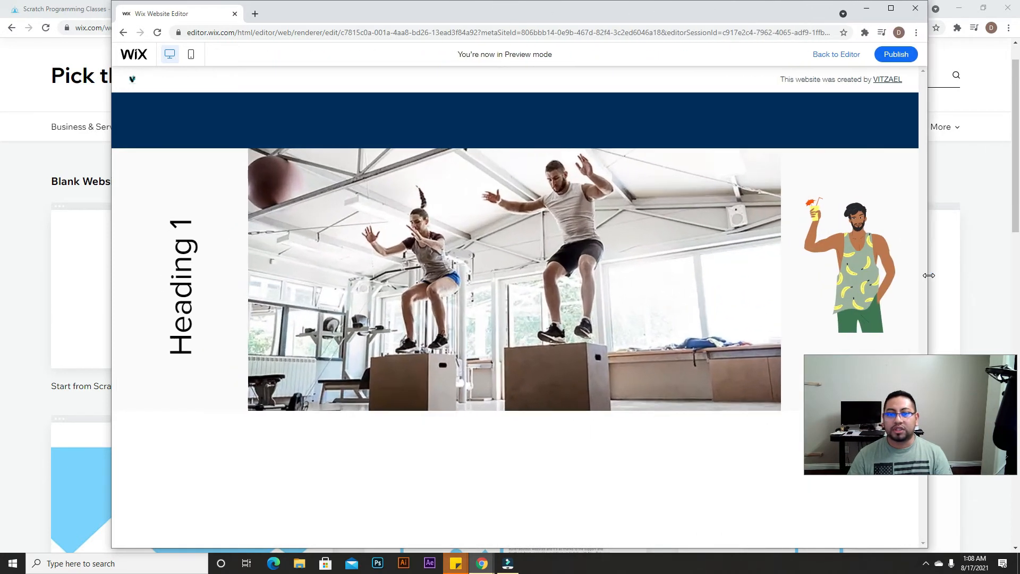
pyautogui.click(891, 8)
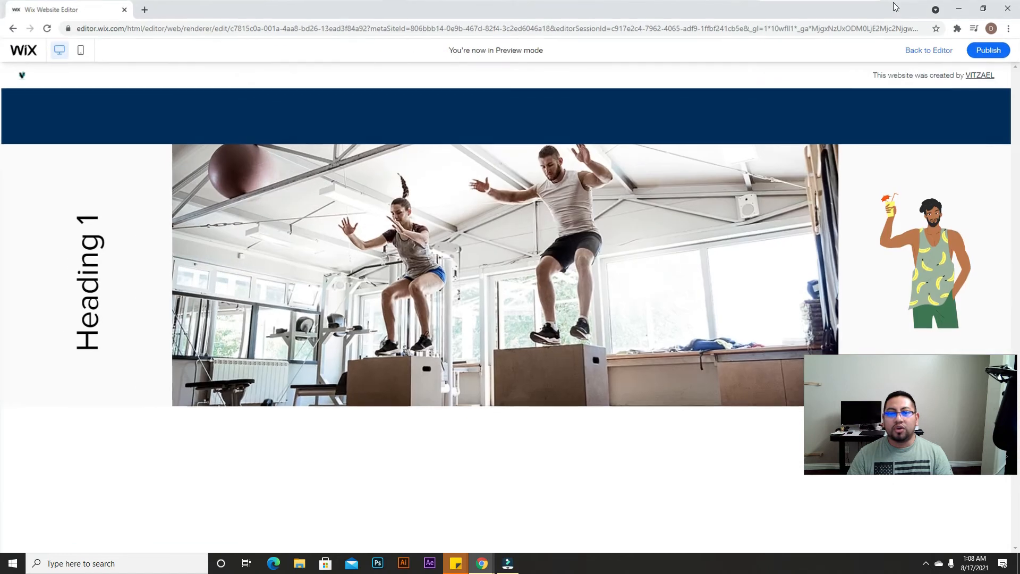
pyautogui.click(912, 50)
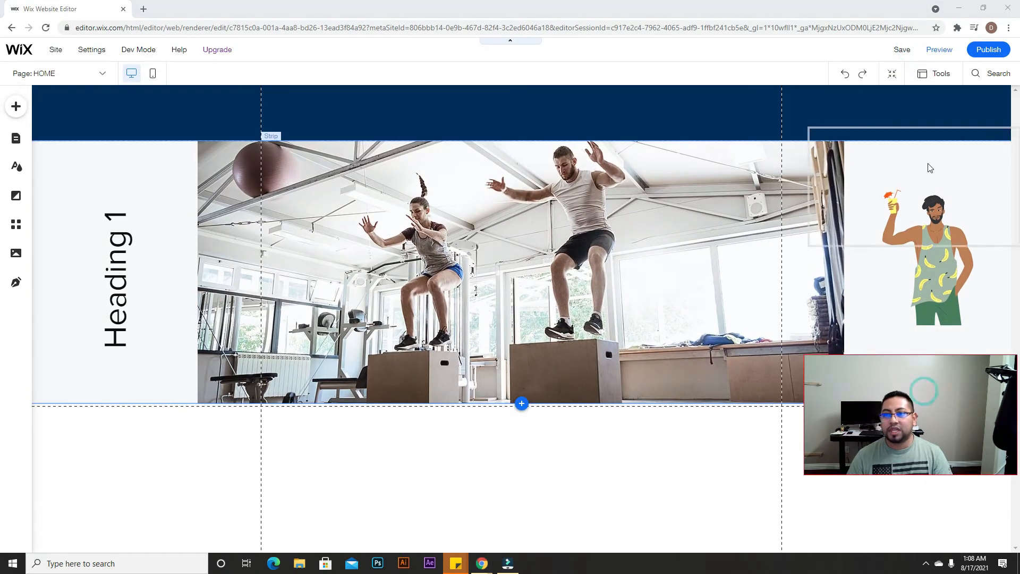
# - Add a recommended three-column Wix Pro Gallery without captions to the page, and open its media for organizing
pyautogui.click(16, 106)
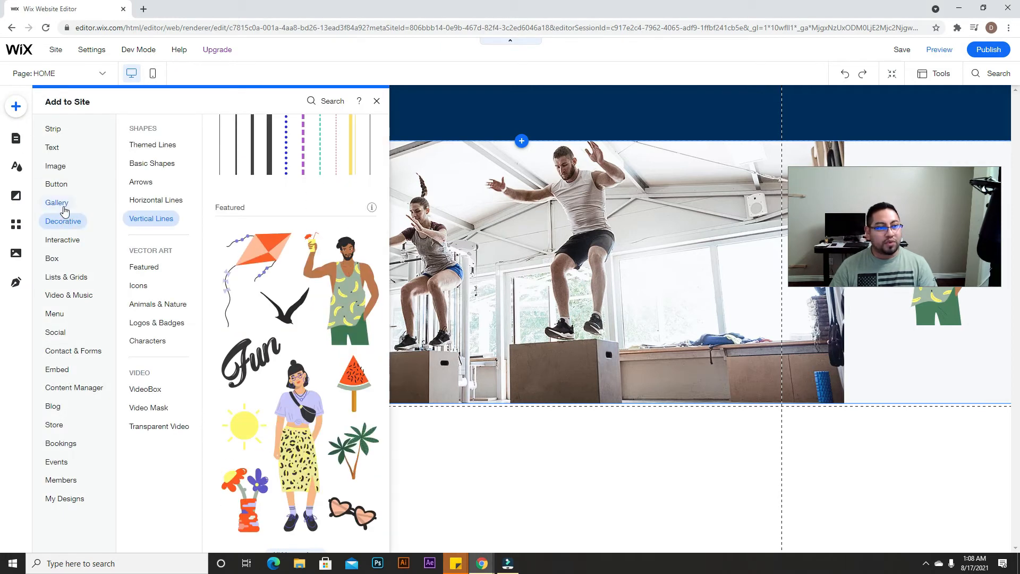
pyautogui.moveTo(65, 211)
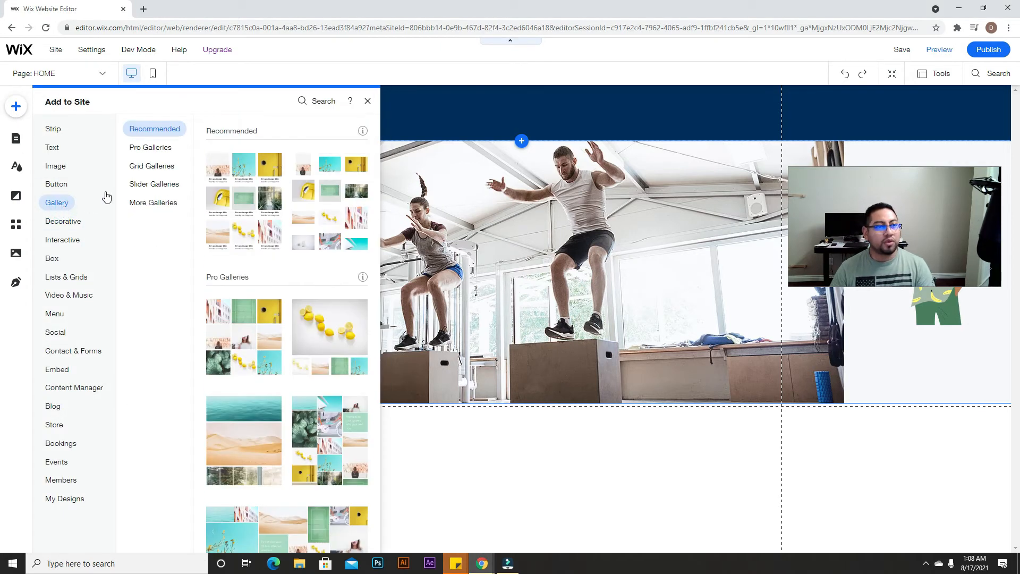
pyautogui.click(150, 147)
pyautogui.scroll(3, 298, 212)
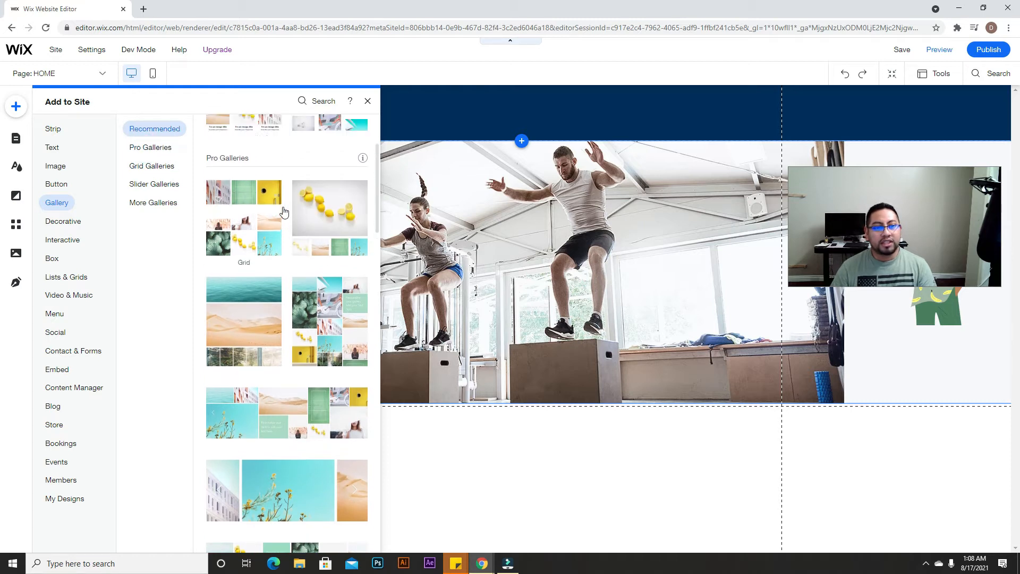
pyautogui.moveTo(330, 212); pyautogui.dragTo(538, 499)
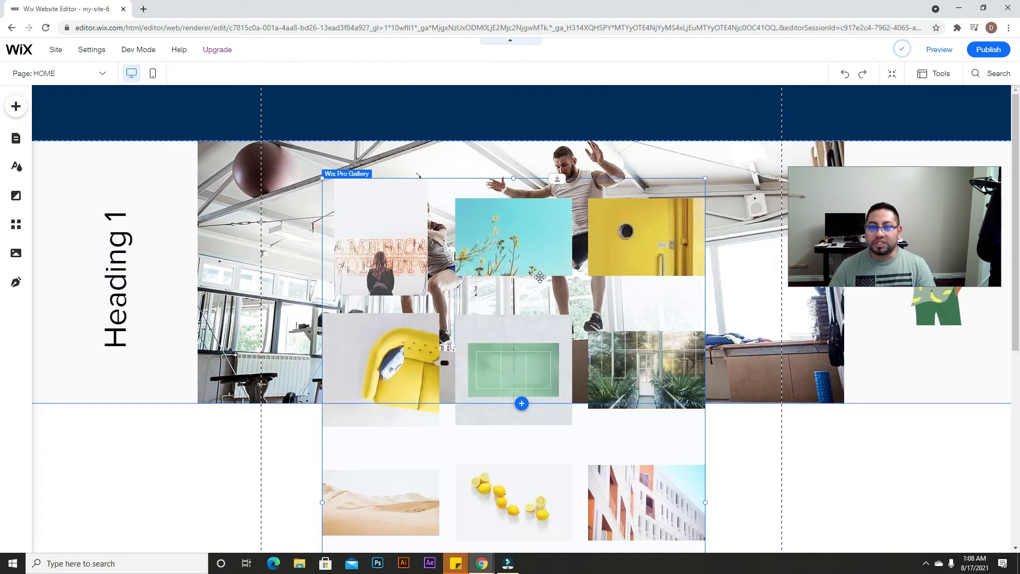
pyautogui.click(356, 154)
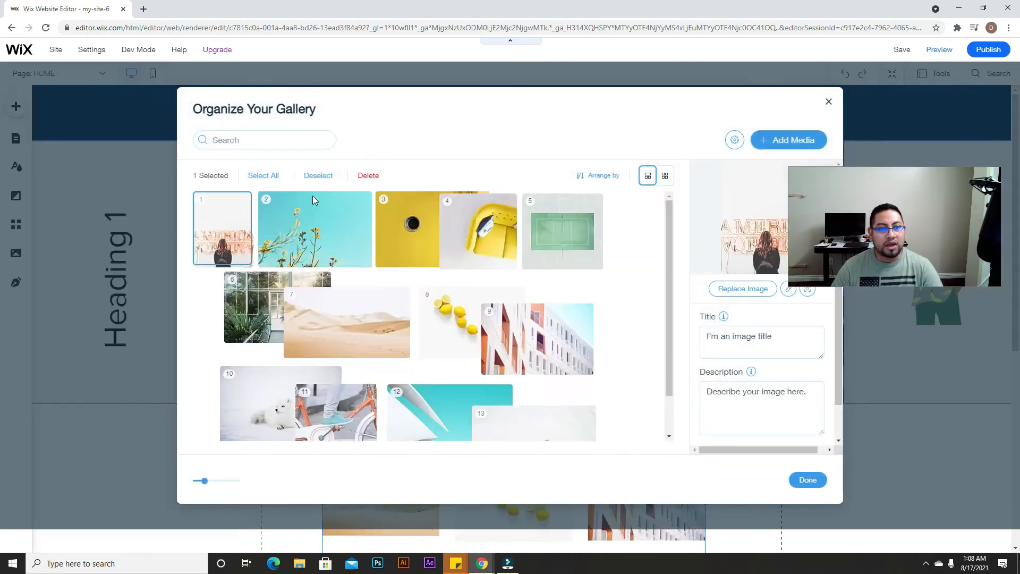
# - Remove images from the gallery until only the arctic fox, white architecture against blue sky, and woman in white remain, and finish organizing
pyautogui.click(243, 206)
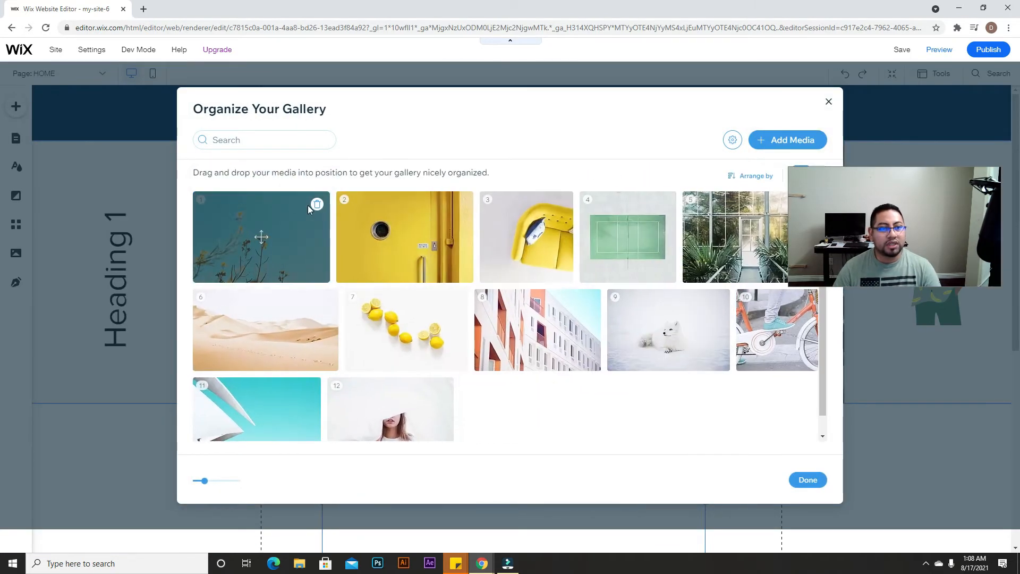
pyautogui.click(310, 205)
pyautogui.click(312, 205)
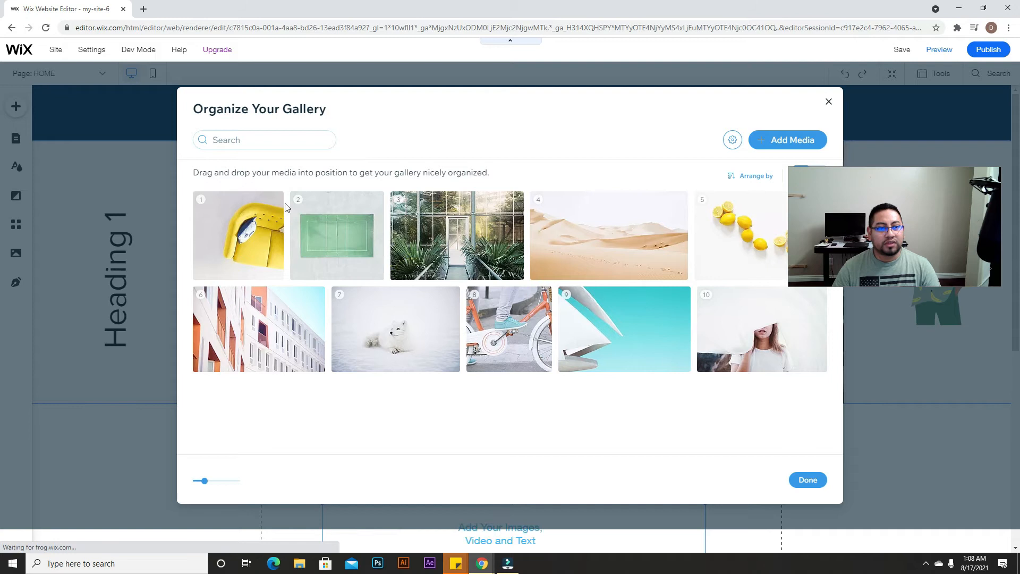
pyautogui.click(272, 204)
pyautogui.click(268, 204)
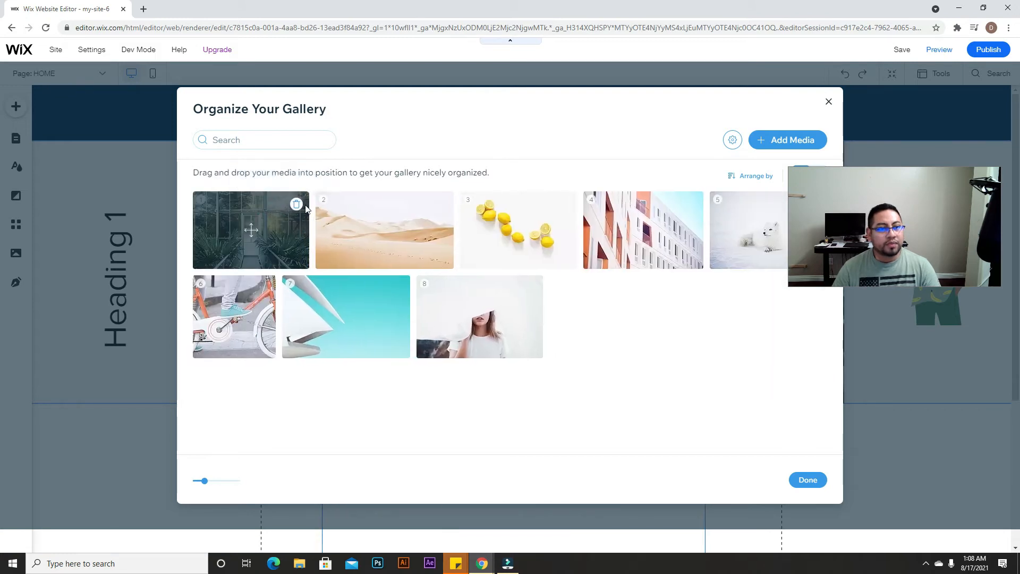
pyautogui.click(295, 204)
pyautogui.click(332, 213)
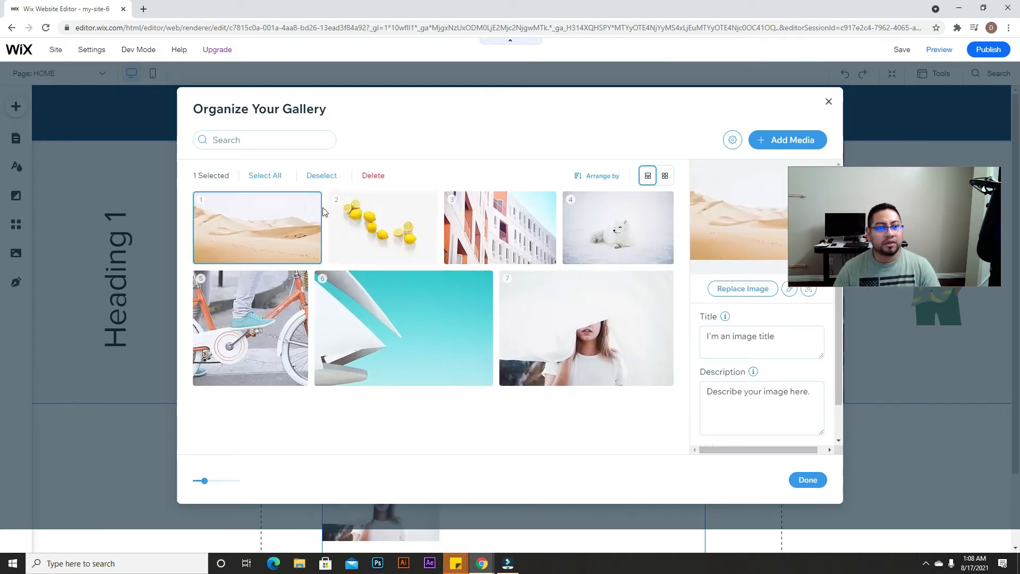
pyautogui.click(311, 208)
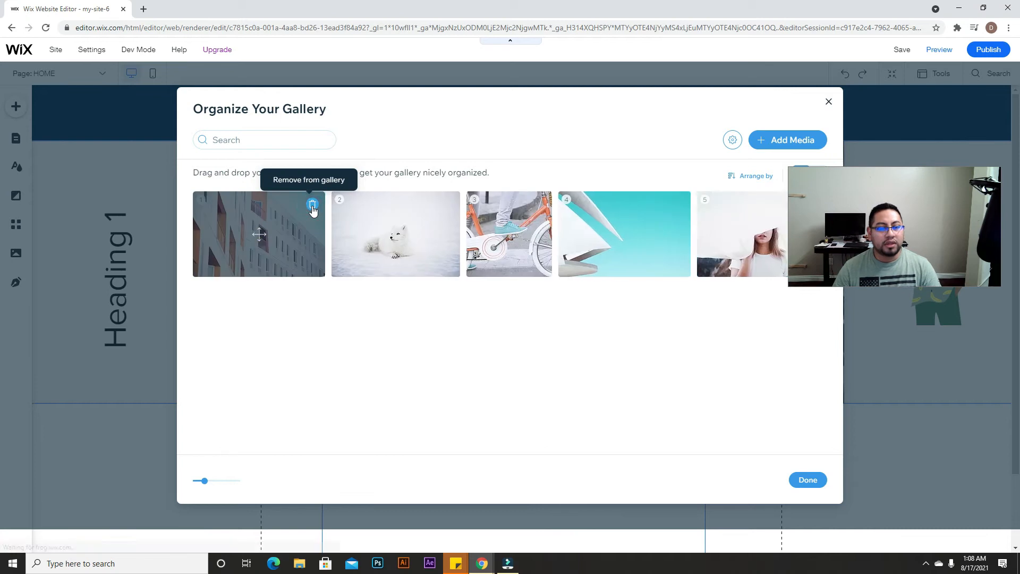
pyautogui.click(311, 207)
pyautogui.click(452, 205)
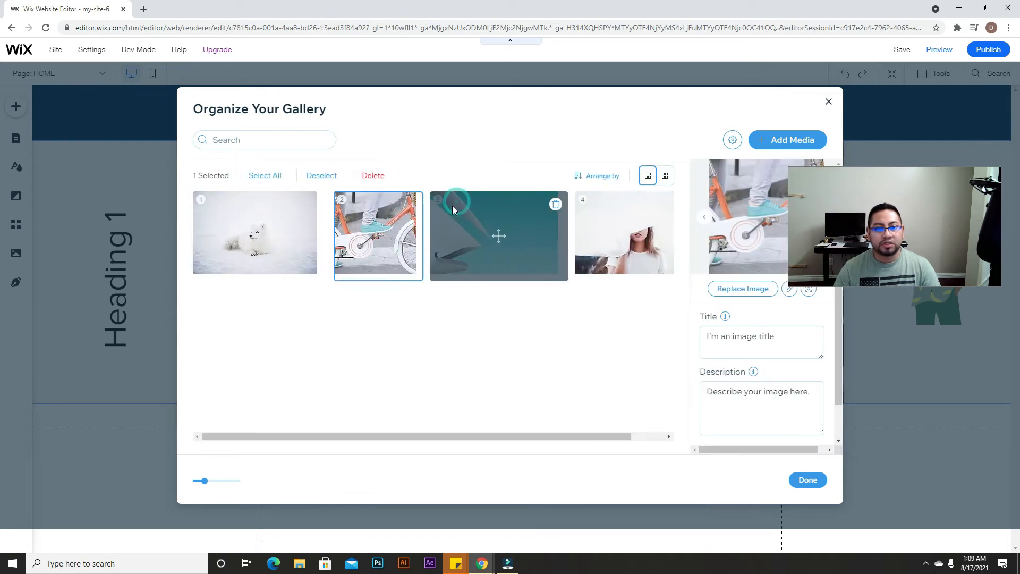
pyautogui.click(395, 203)
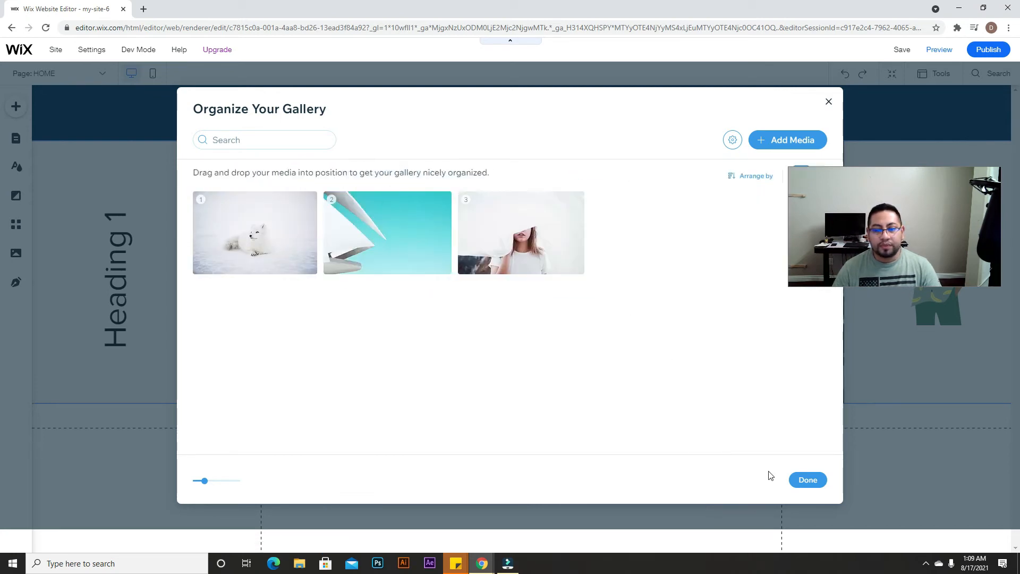
pyautogui.click(808, 480)
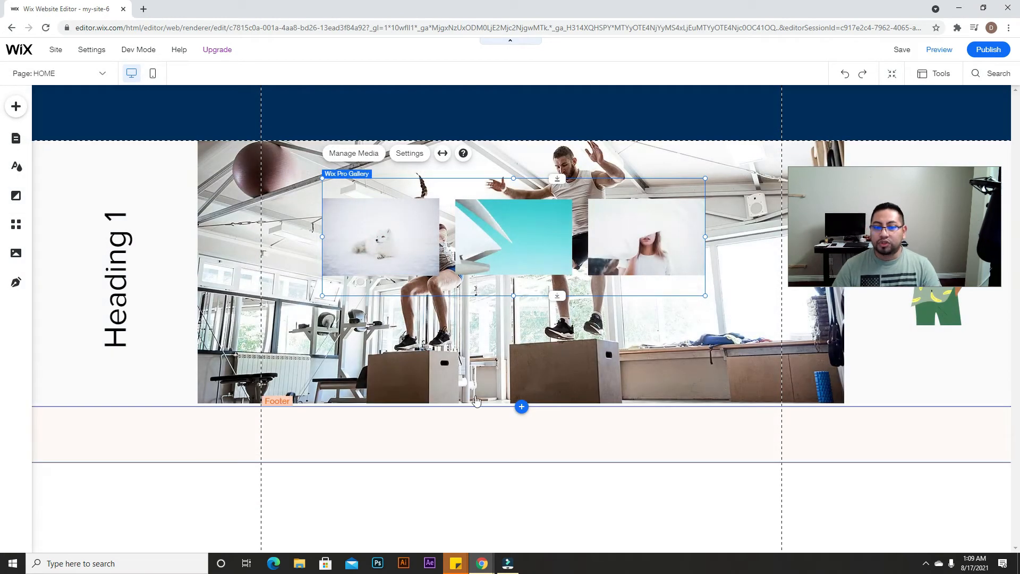
# - Add a blank strip below the three-column strip, extend its height downward, and move the Wix Pro Gallery into it
pyautogui.moveTo(564, 233); pyautogui.dragTo(566, 265)
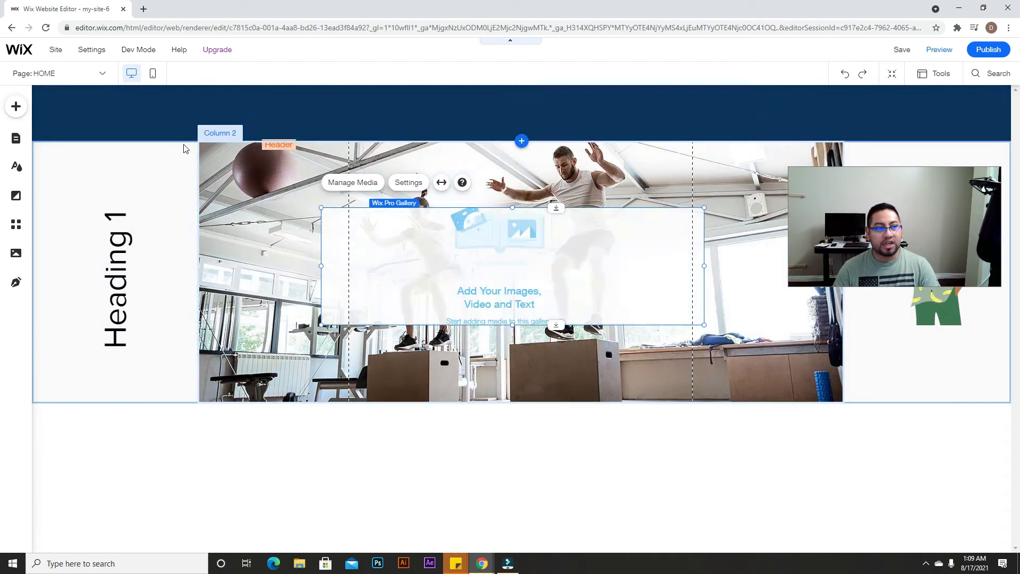
pyautogui.click(15, 108)
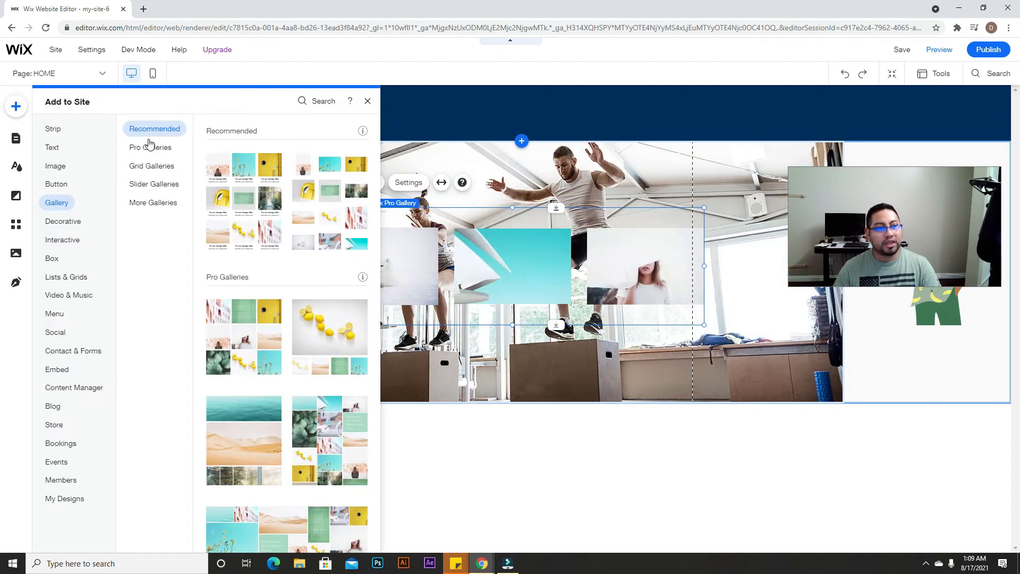
pyautogui.moveTo(59, 137)
pyautogui.moveTo(270, 238); pyautogui.dragTo(553, 398)
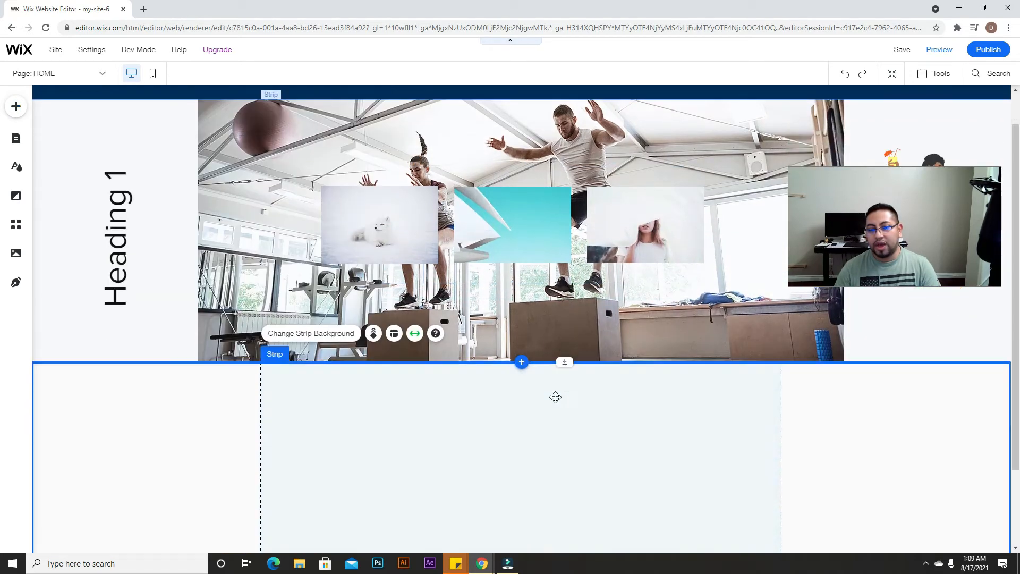
pyautogui.scroll(3, 599, 334)
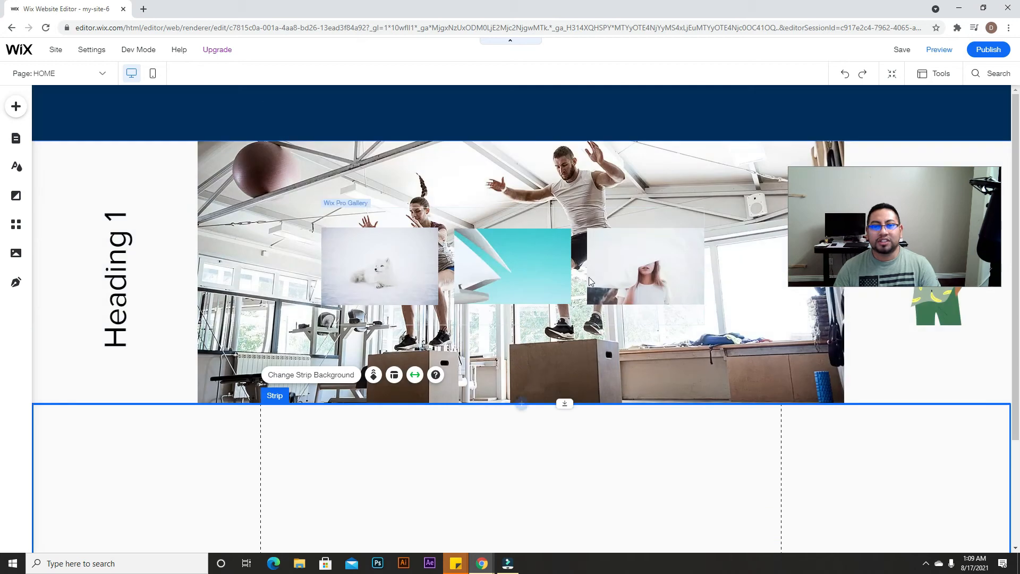
pyautogui.scroll(-3, 625, 451)
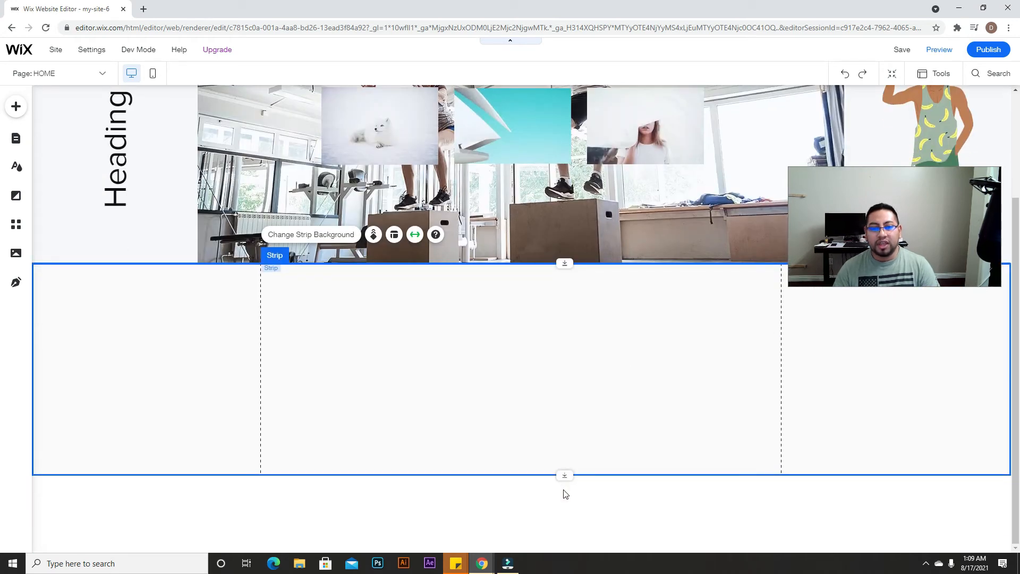
pyautogui.moveTo(566, 477); pyautogui.dragTo(567, 548)
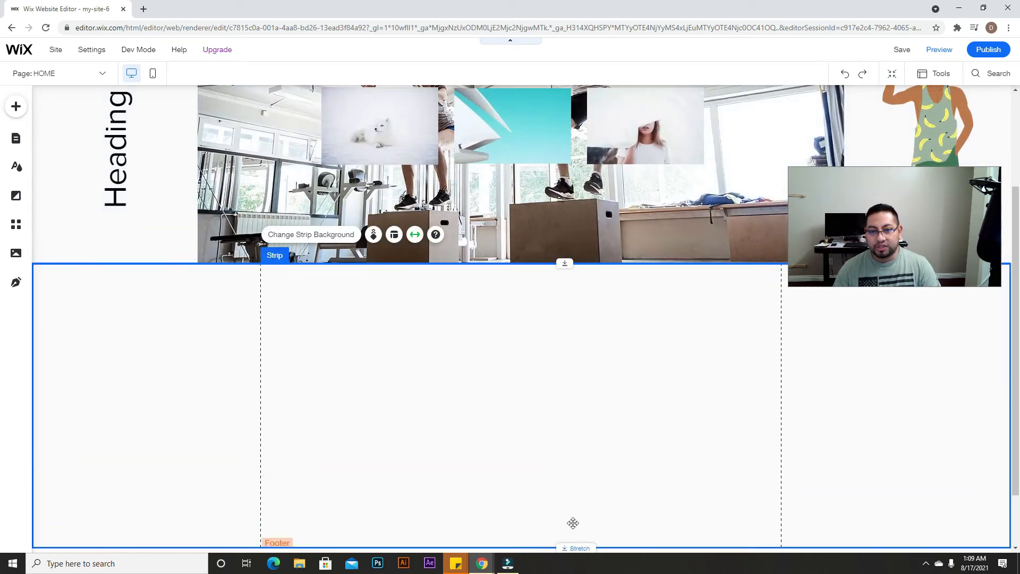
pyautogui.moveTo(531, 138); pyautogui.dragTo(544, 401)
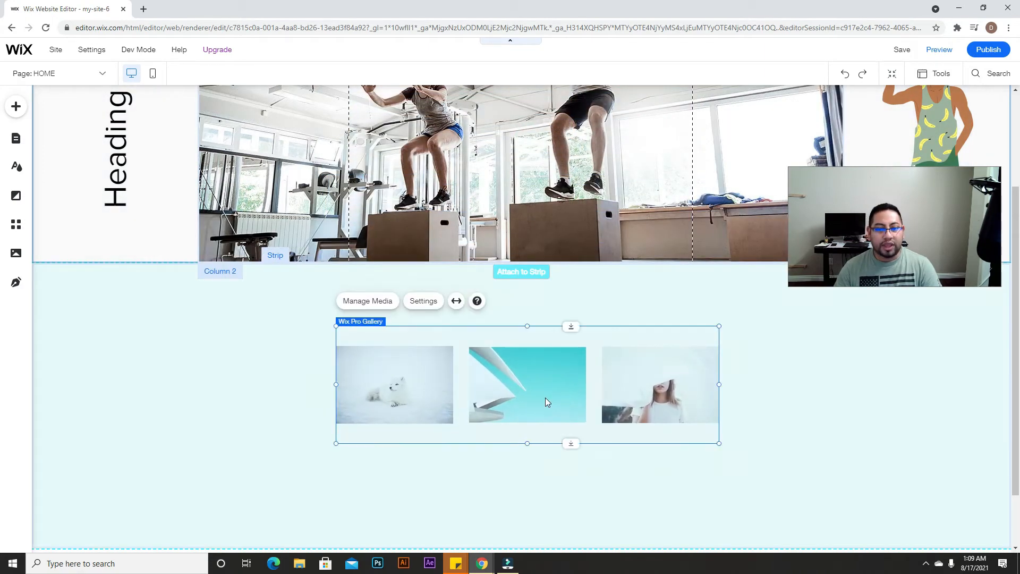
# - Turn on the gallery's overlay gradient, with a light periwinkle-blue Color 1 at 41% opacity, and close the gallery settings
pyautogui.click(435, 302)
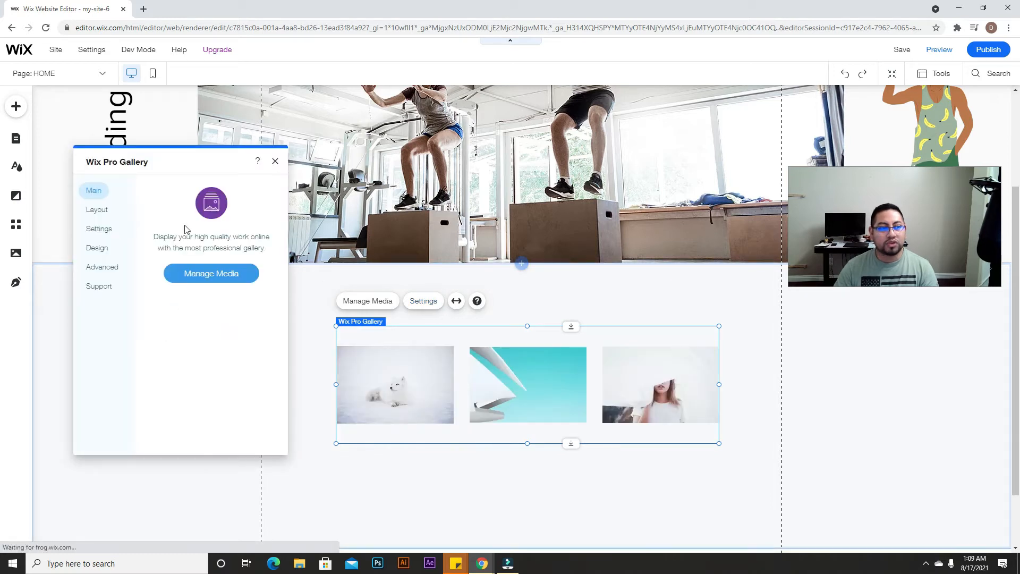
pyautogui.click(98, 210)
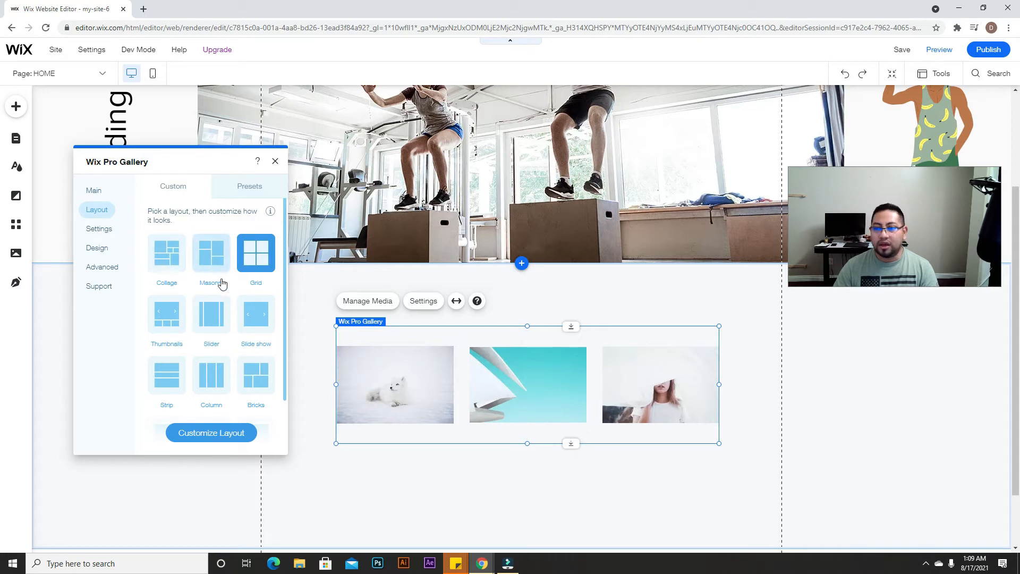
pyautogui.click(109, 230)
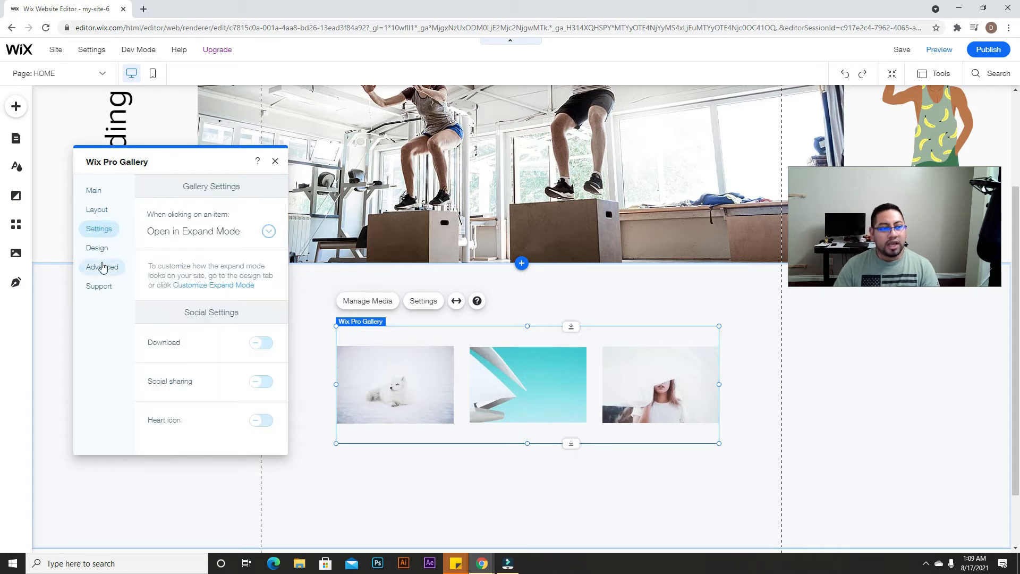
pyautogui.click(100, 251)
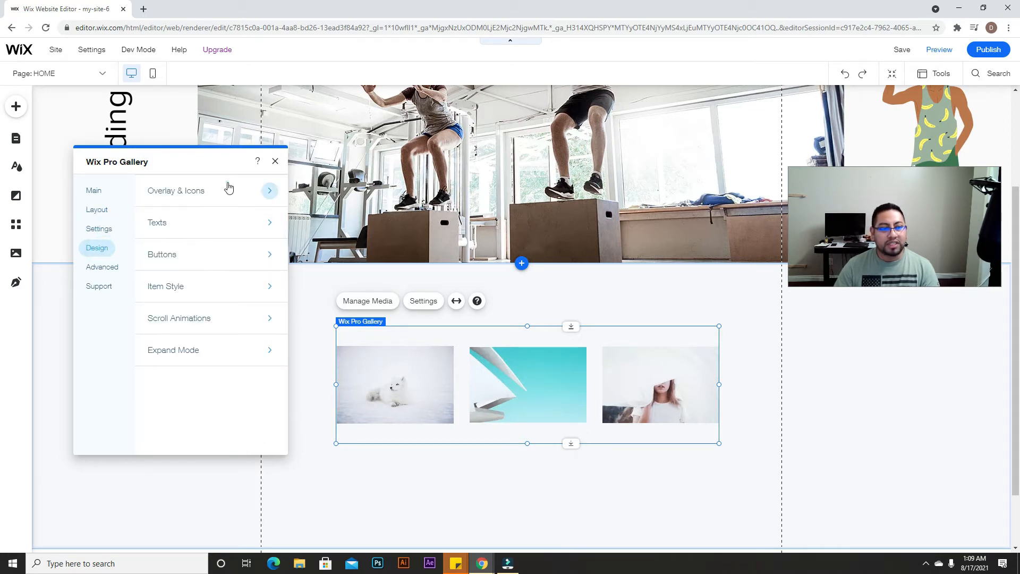
pyautogui.click(229, 189)
pyautogui.click(263, 247)
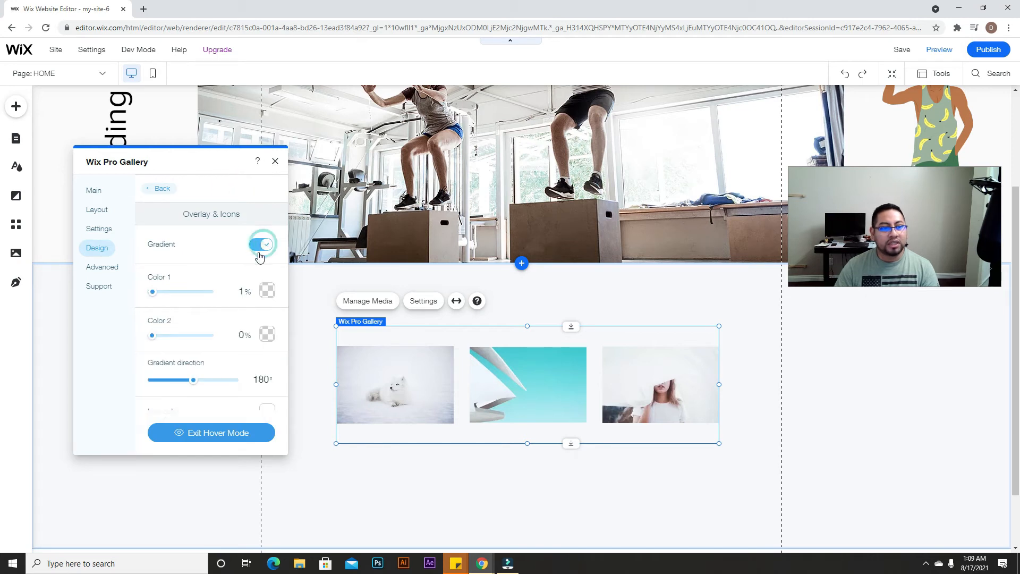
pyautogui.click(267, 291)
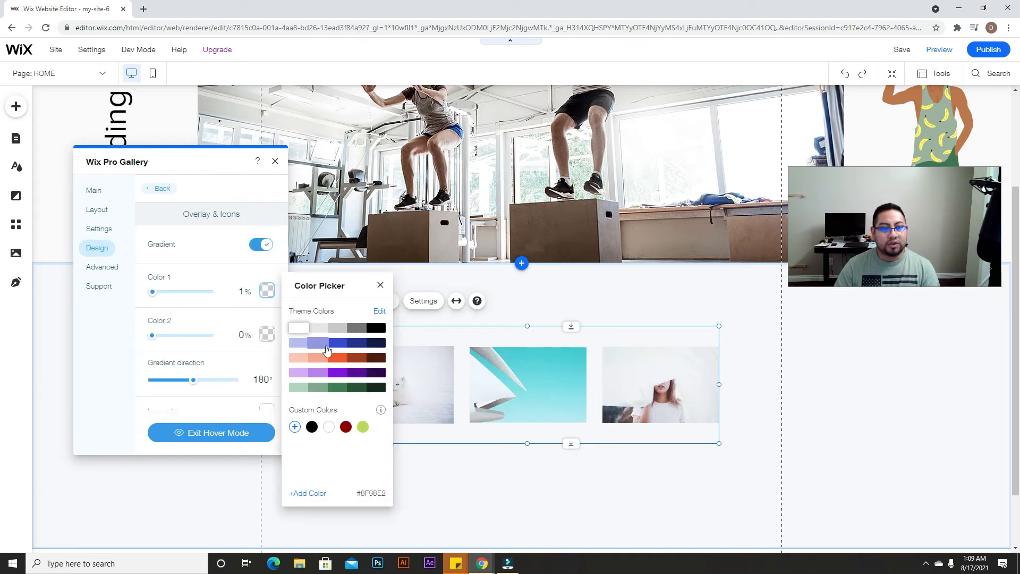
pyautogui.moveTo(158, 295); pyautogui.dragTo(170, 298)
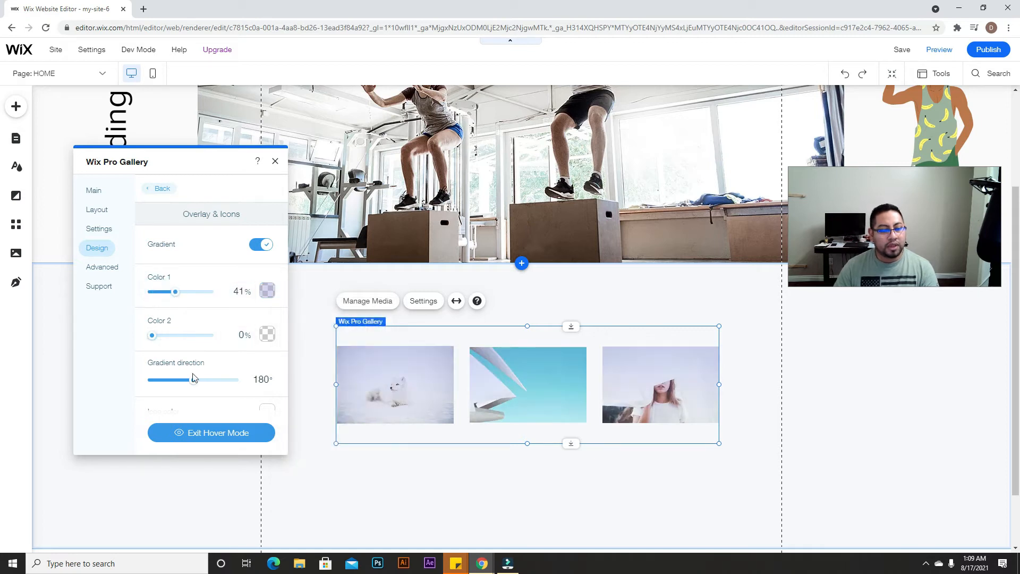
pyautogui.click(275, 162)
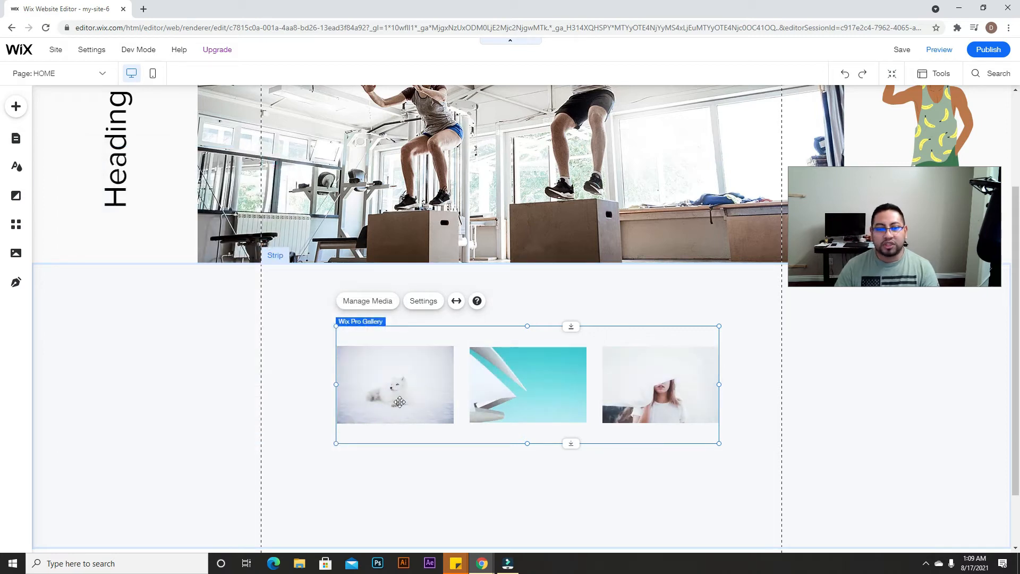
# - Preview the gallery, and back in the editor align it to the strip's first guide line and enlarge it almost to the opposite guide line
pyautogui.click(940, 50)
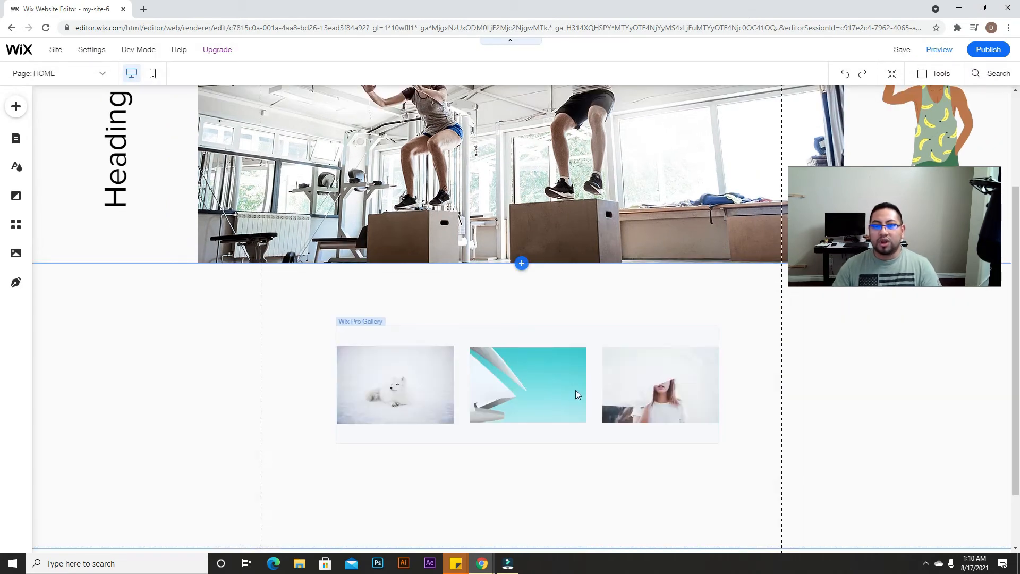
pyautogui.moveTo(550, 381); pyautogui.dragTo(474, 349)
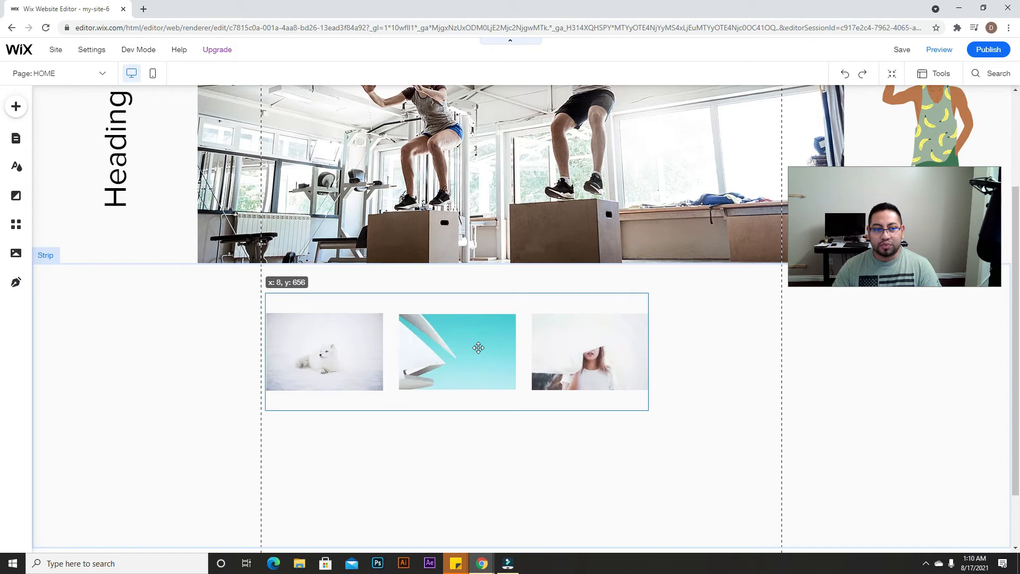
pyautogui.moveTo(644, 411); pyautogui.dragTo(770, 494)
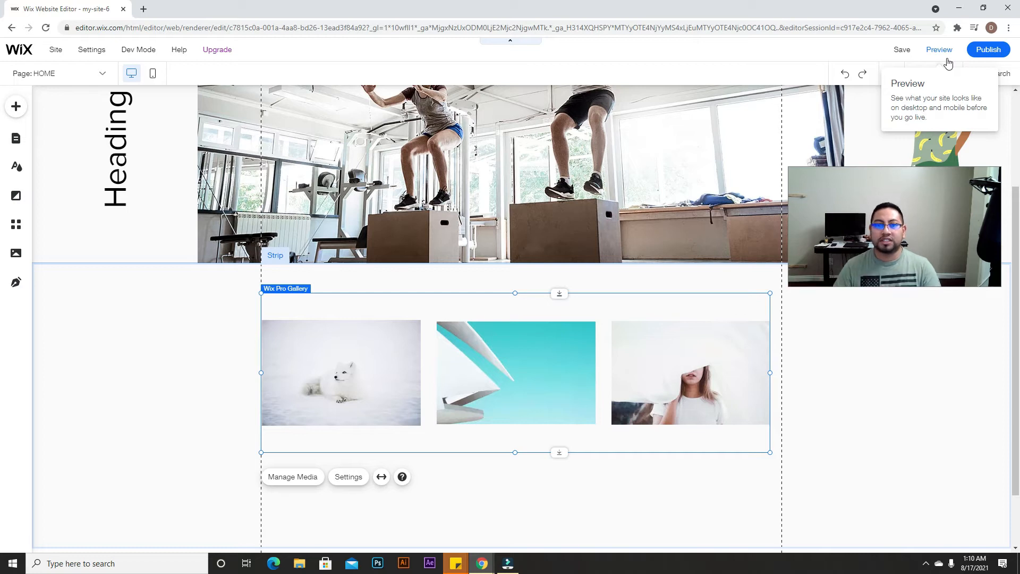
# - Preview the page at progressively narrower browser window widths, comparing the three-column strip with the gallery, and maximize the window again
pyautogui.click(943, 50)
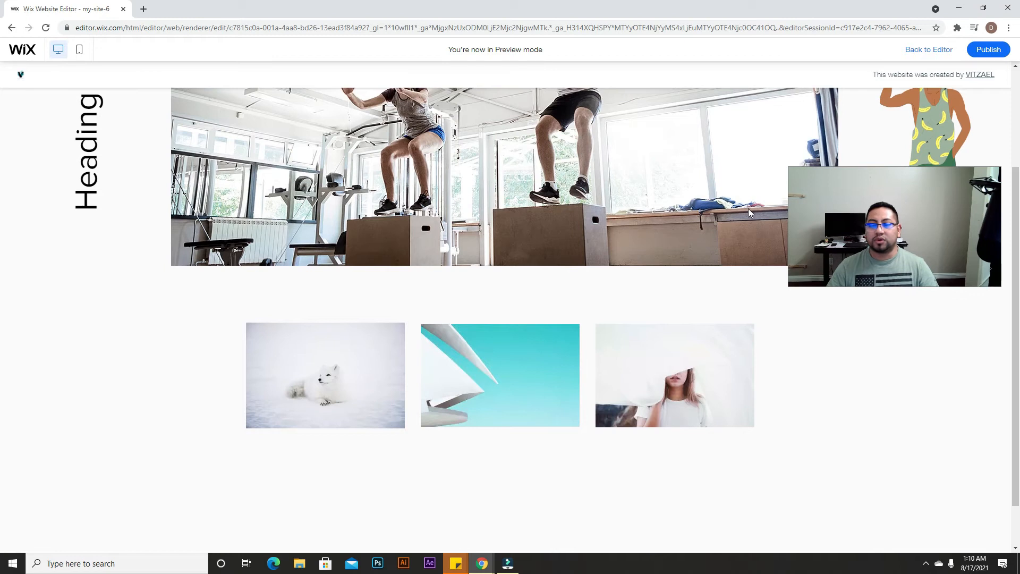
pyautogui.click(985, 8)
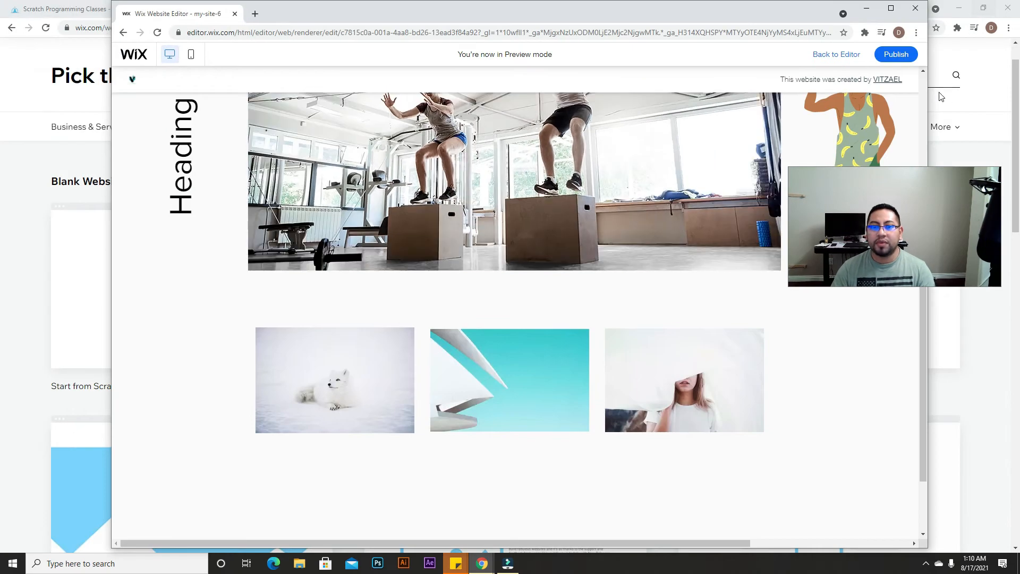
pyautogui.moveTo(929, 113); pyautogui.dragTo(804, 174)
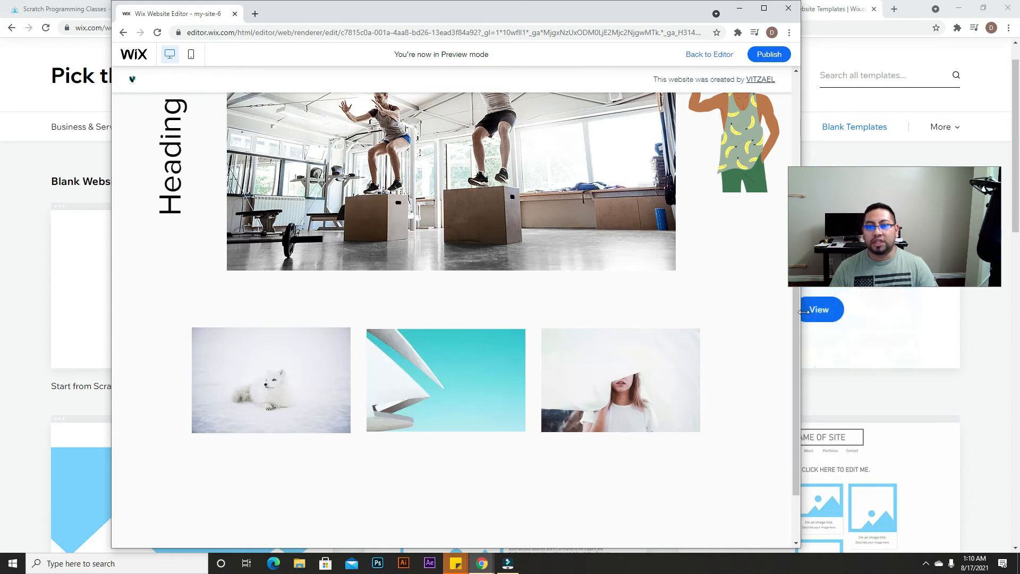
pyautogui.moveTo(800, 314)
pyautogui.mouseDown()
pyautogui.moveTo(356, 308)
pyautogui.moveTo(796, 314)
pyautogui.mouseUp()
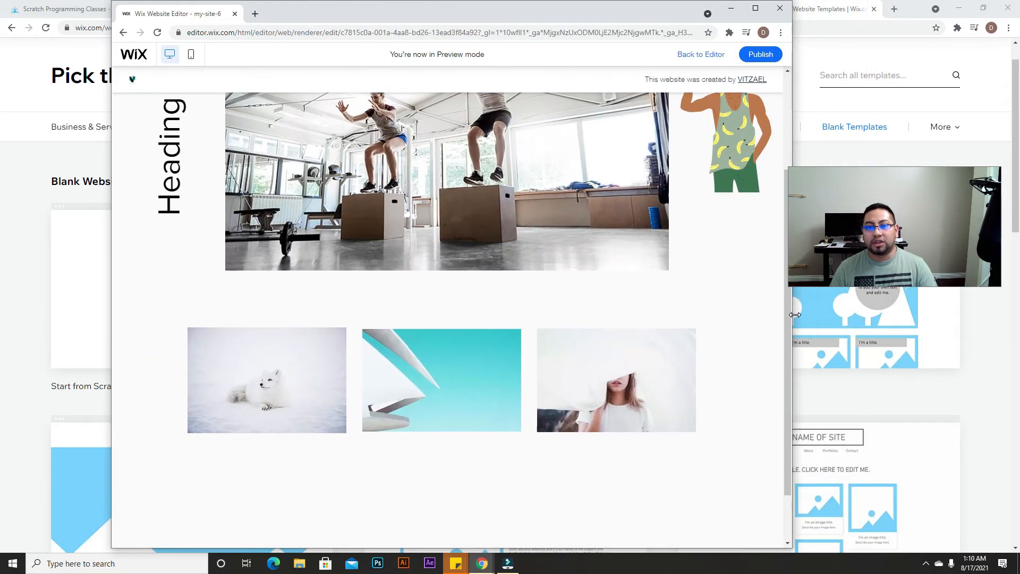
pyautogui.scroll(3, 701, 342)
pyautogui.scroll(-4, 702, 318)
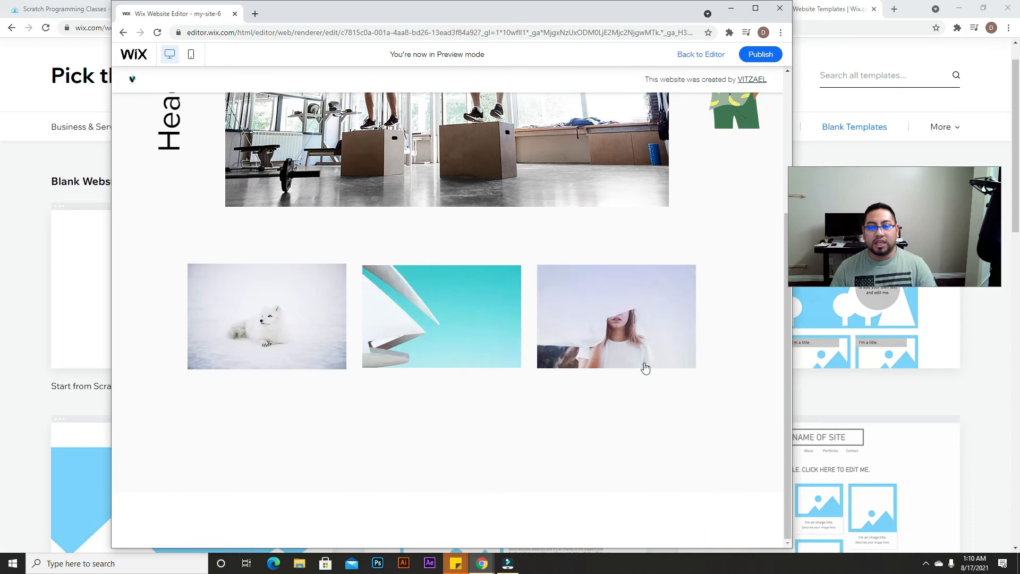
pyautogui.scroll(3, 638, 364)
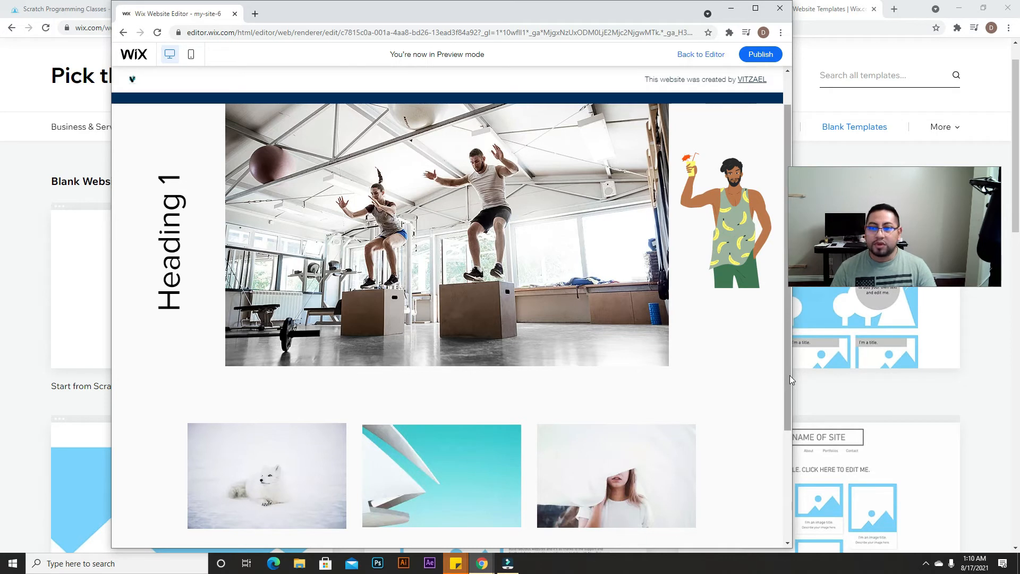
pyautogui.moveTo(792, 375); pyautogui.dragTo(680, 352)
pyautogui.scroll(-2, 272, 275)
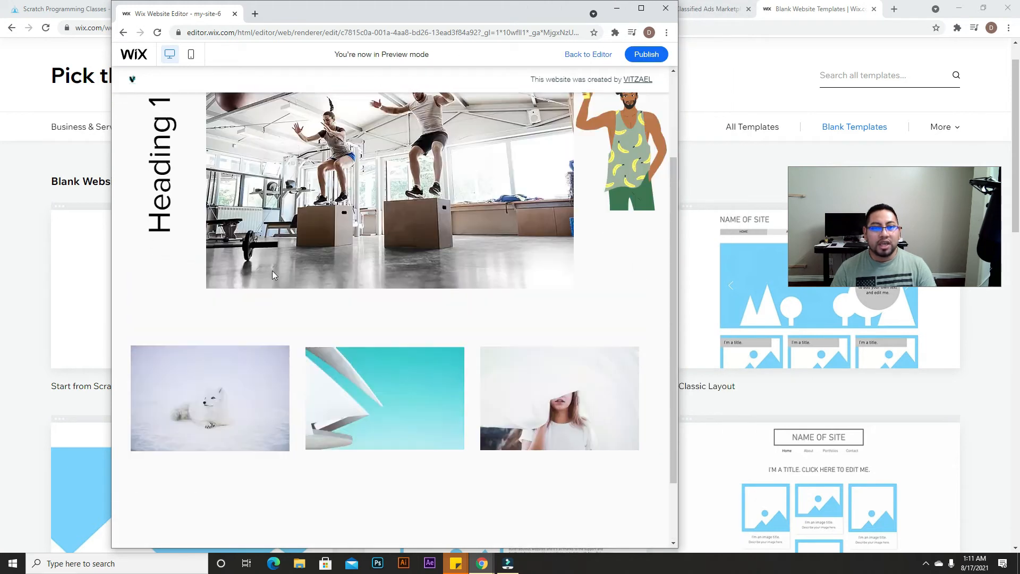
pyautogui.scroll(2, 272, 274)
pyautogui.scroll(-3, 313, 244)
pyautogui.scroll(3, 340, 229)
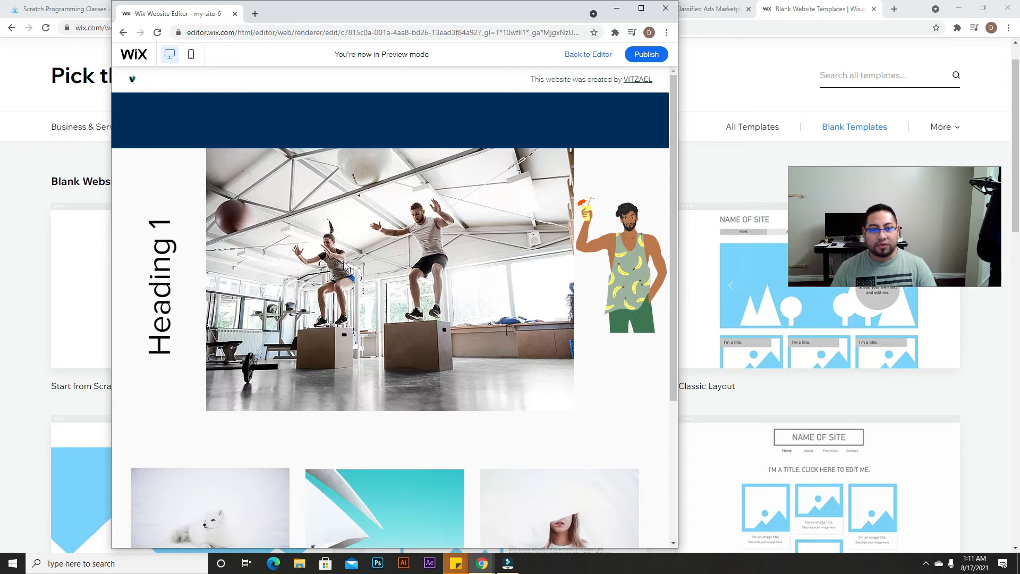
pyautogui.click(642, 10)
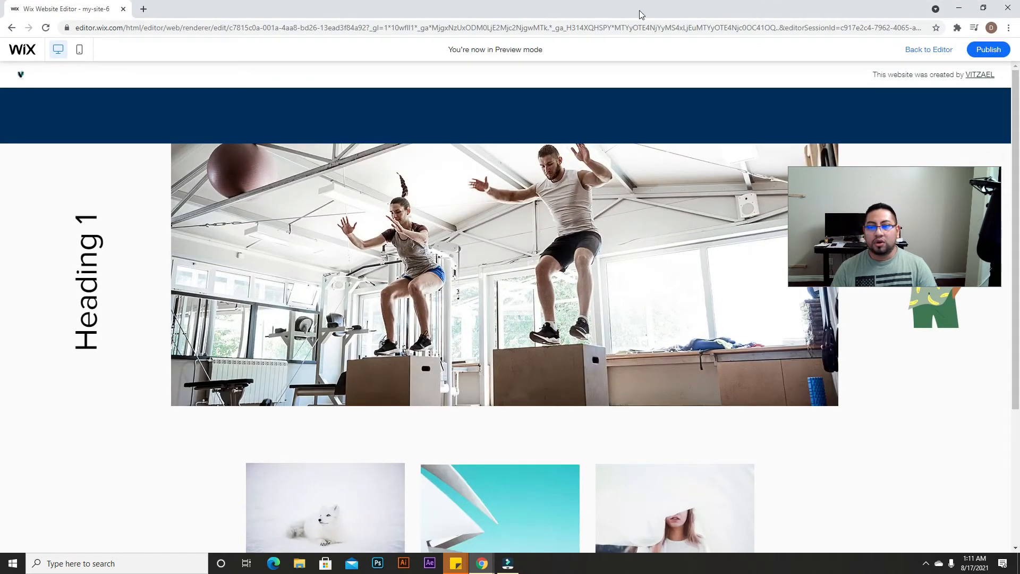
# - Return from the preview to the editor and add another blank strip below the gallery strip
pyautogui.moveTo(935, 270); pyautogui.dragTo(939, 413)
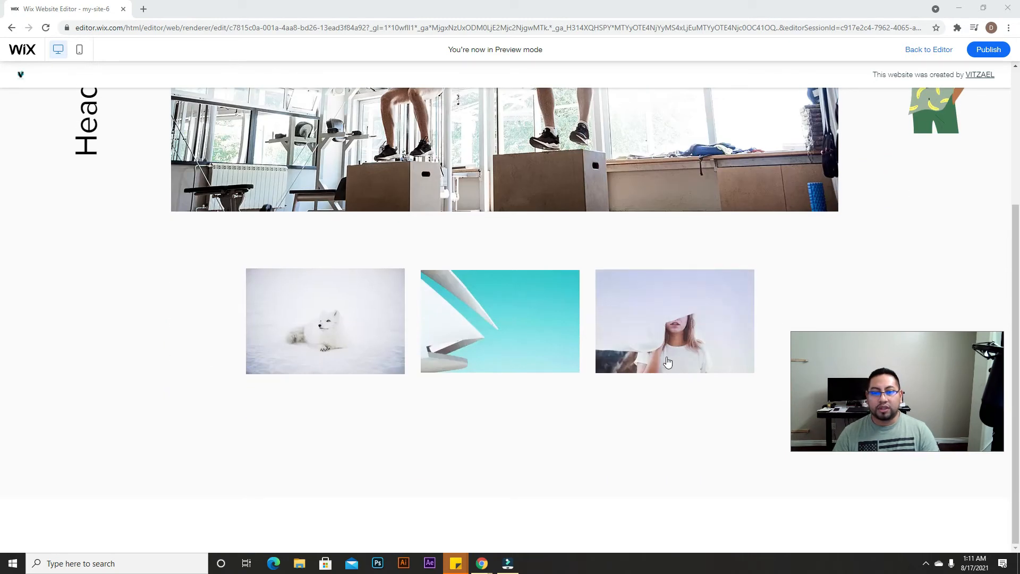
pyautogui.scroll(4, 807, 323)
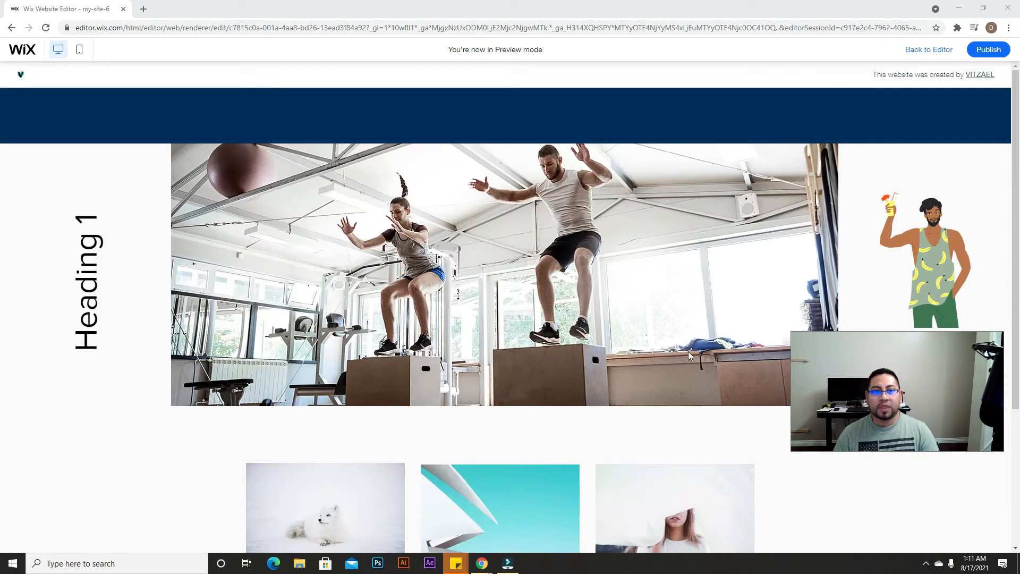
pyautogui.click(927, 49)
pyautogui.scroll(-3, 609, 308)
pyautogui.scroll(-1, 608, 308)
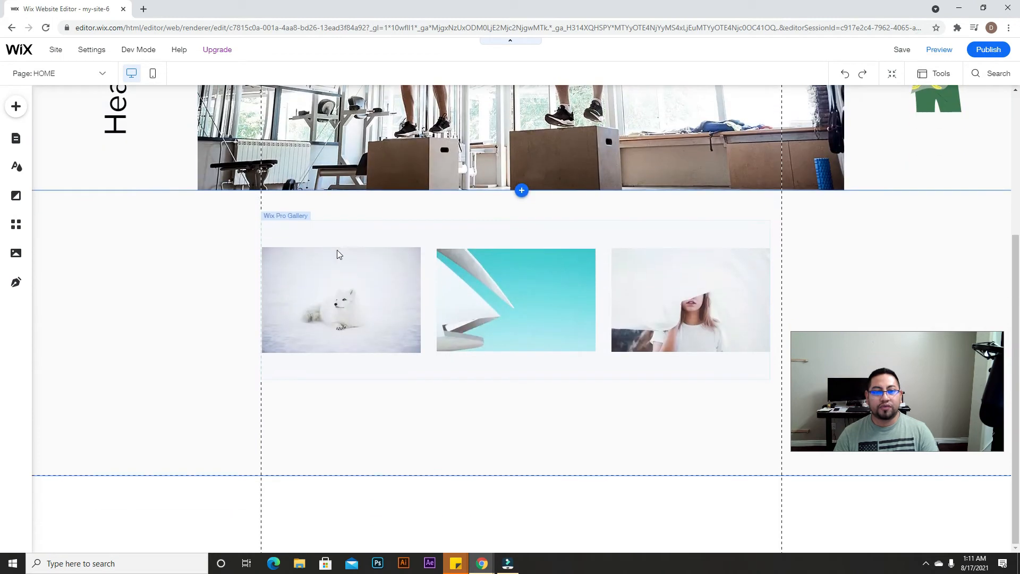
pyautogui.click(24, 107)
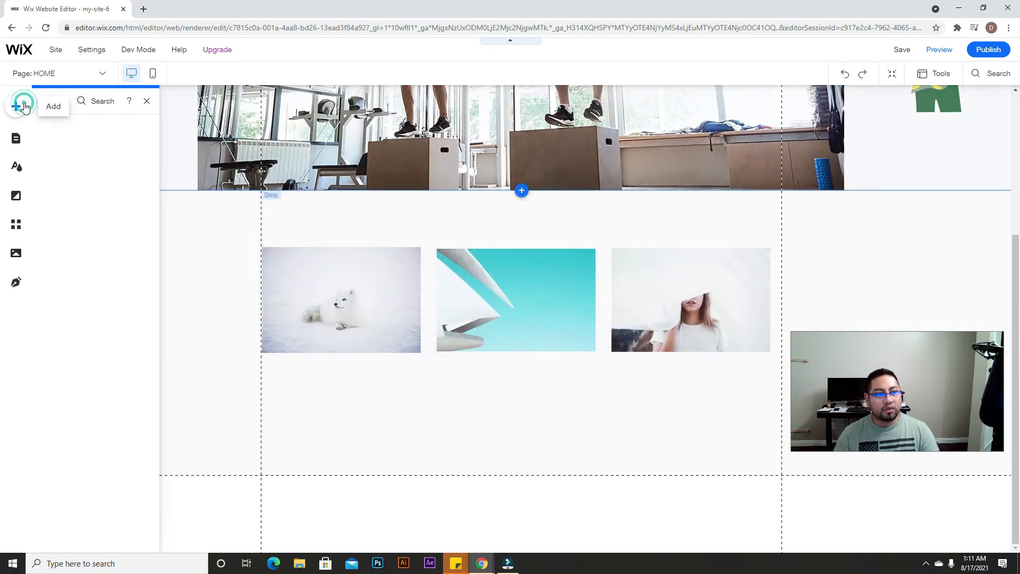
pyautogui.moveTo(238, 227); pyautogui.dragTo(569, 547)
pyautogui.scroll(-2, 584, 484)
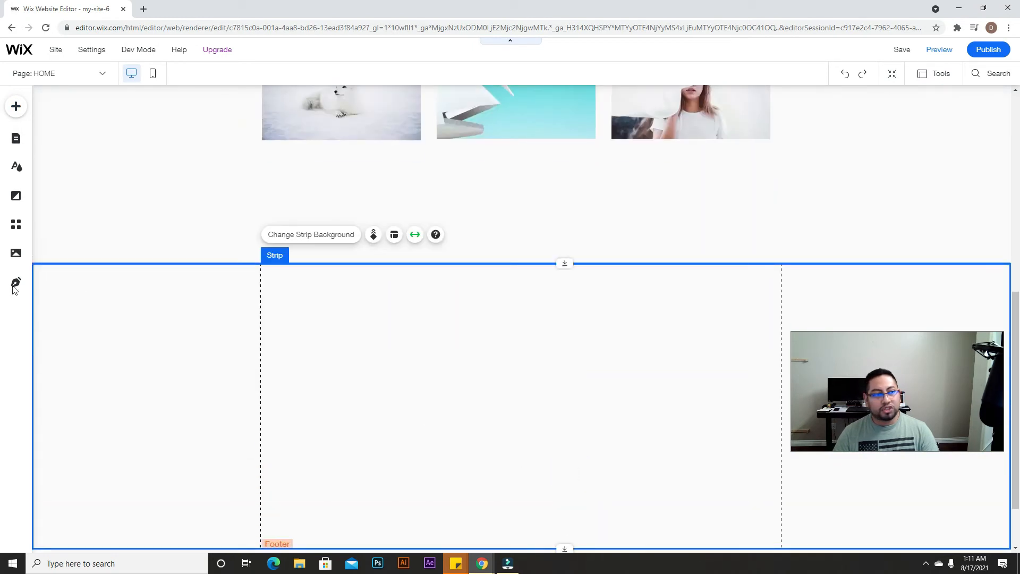
# - Add the four-box Entertainment, Lifestyle, Sports and Technology repeater to the new strip and fit it between the guide lines
pyautogui.click(16, 106)
pyautogui.moveTo(53, 245)
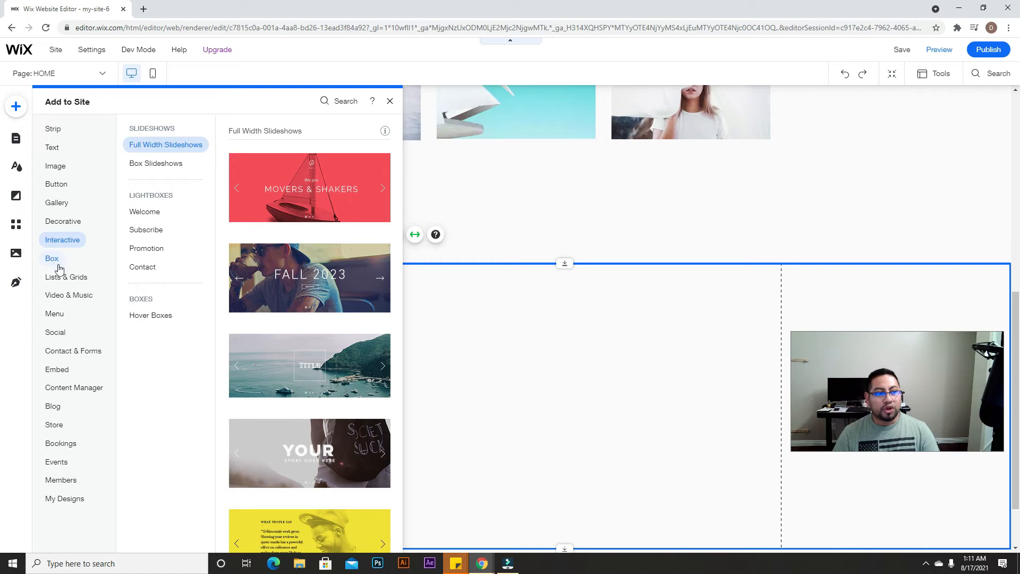
pyautogui.moveTo(62, 281)
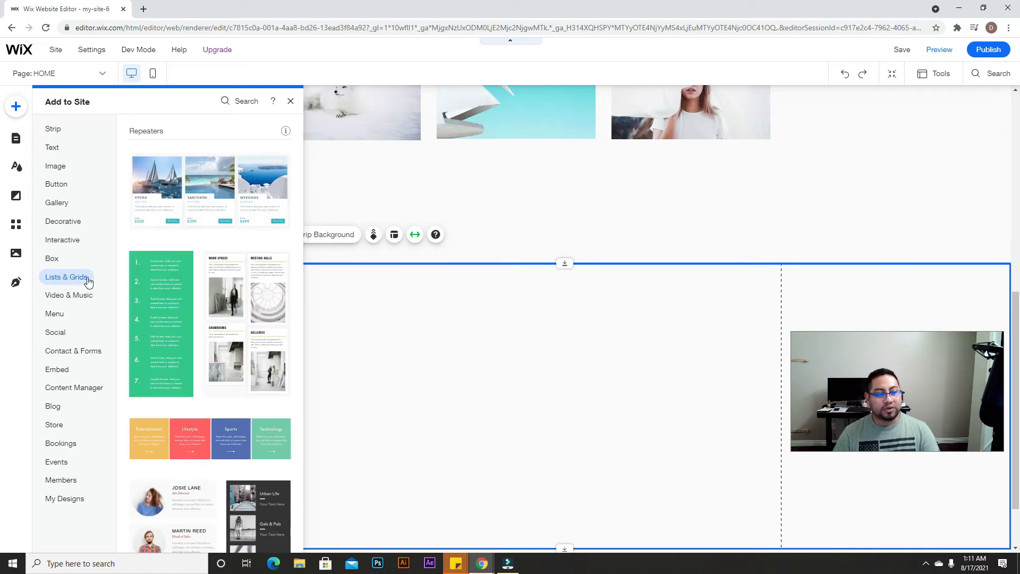
pyautogui.moveTo(229, 447); pyautogui.dragTo(571, 381)
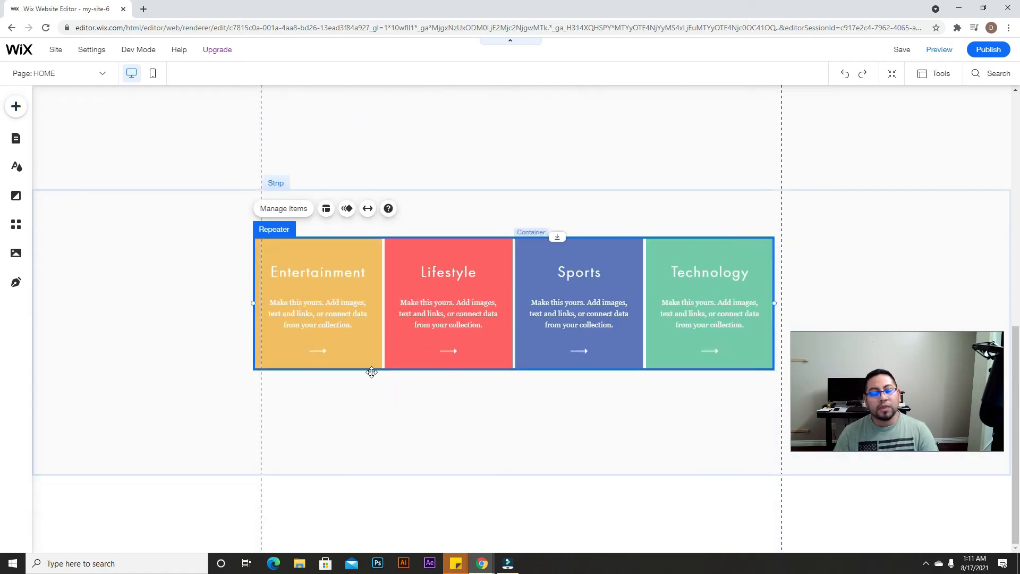
pyautogui.moveTo(321, 319); pyautogui.dragTo(335, 315)
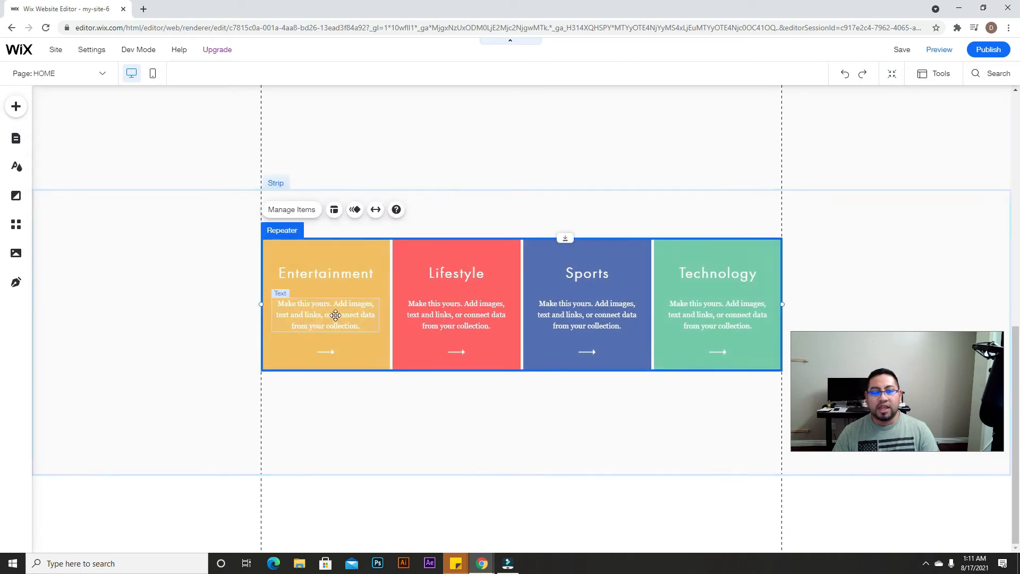
pyautogui.click(331, 275)
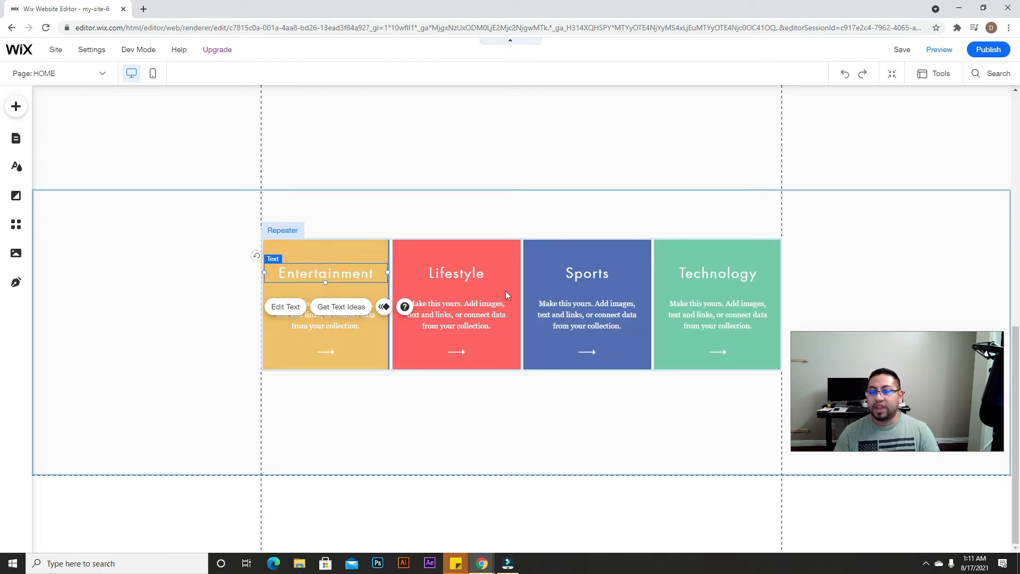
# - Preview the repeater at full and reduced browser window widths, compare it with the gallery above, and return to the editor
pyautogui.click(940, 50)
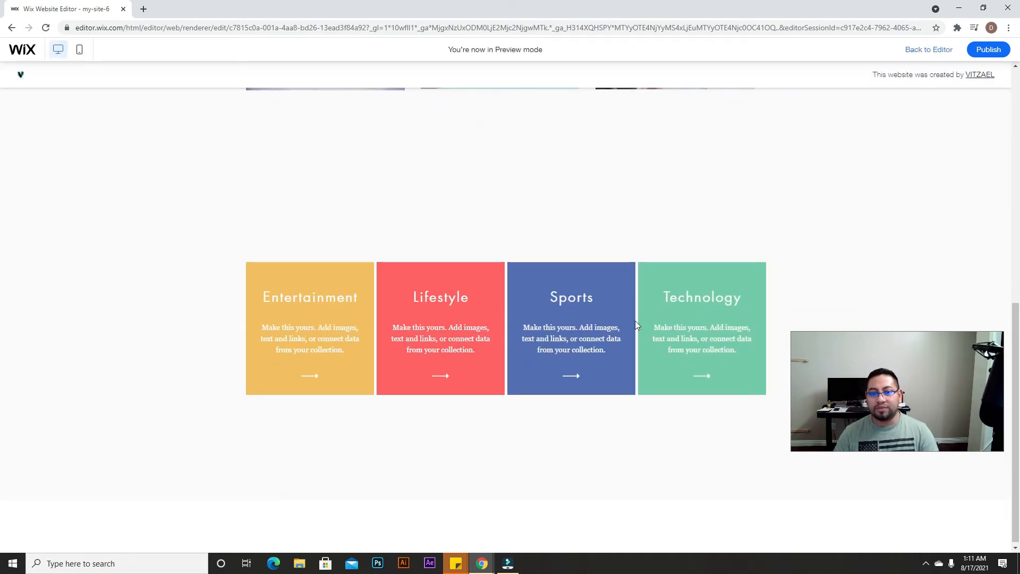
pyautogui.click(984, 8)
pyautogui.moveTo(680, 253); pyautogui.dragTo(783, 232)
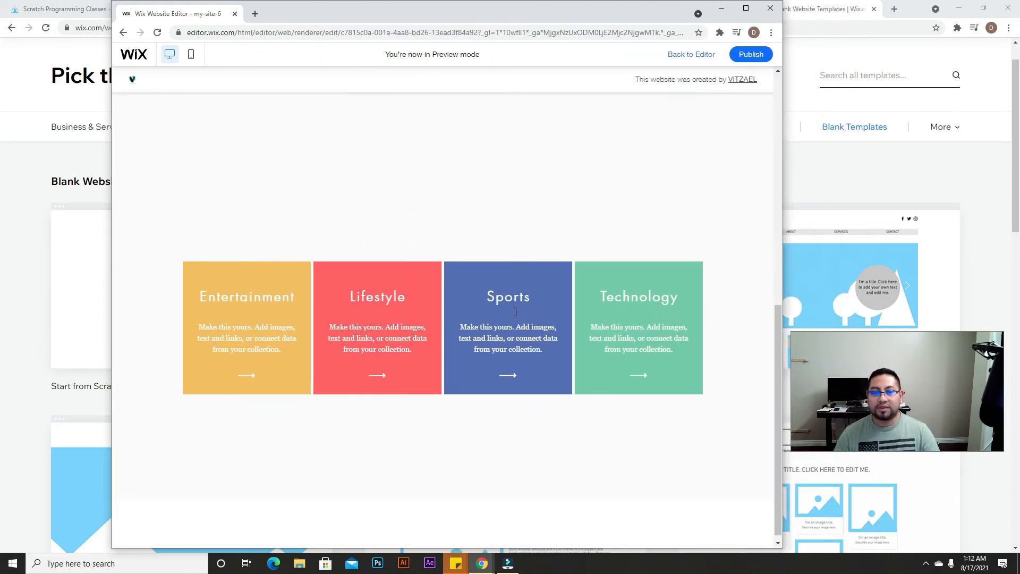
pyautogui.scroll(5, 376, 406)
pyautogui.scroll(-4, 387, 451)
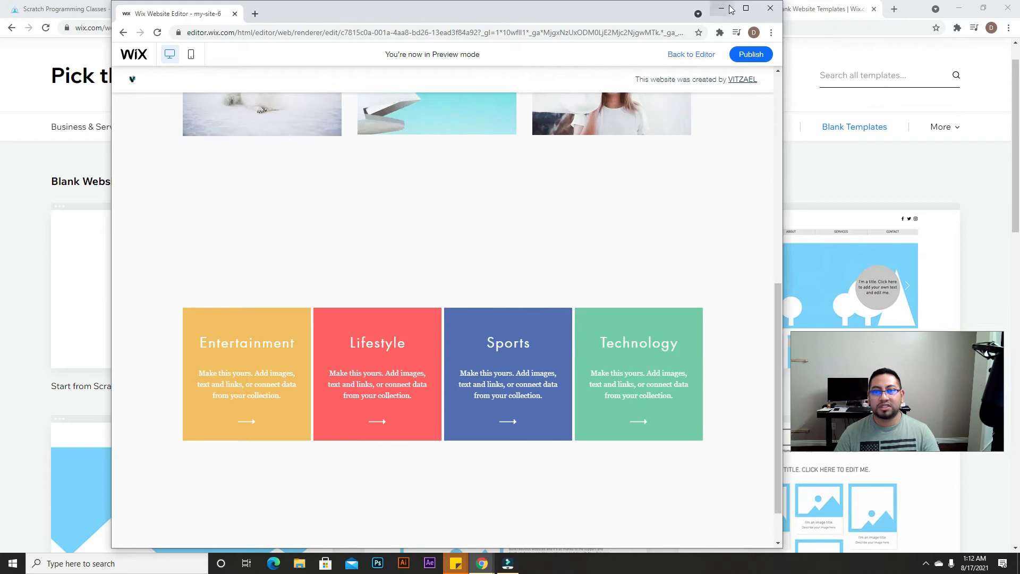
pyautogui.click(746, 8)
pyautogui.scroll(4, 611, 409)
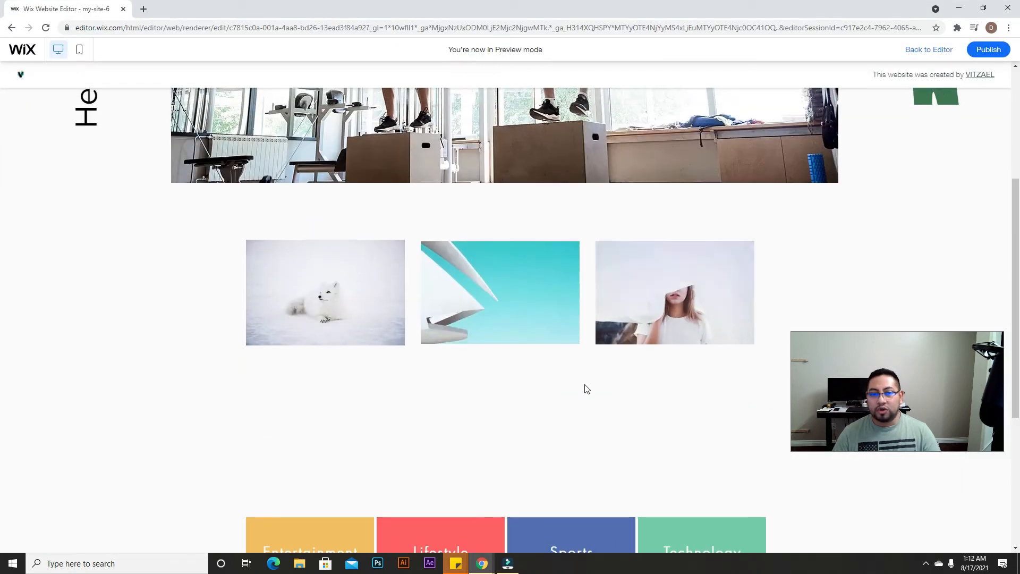
pyautogui.scroll(-5, 587, 389)
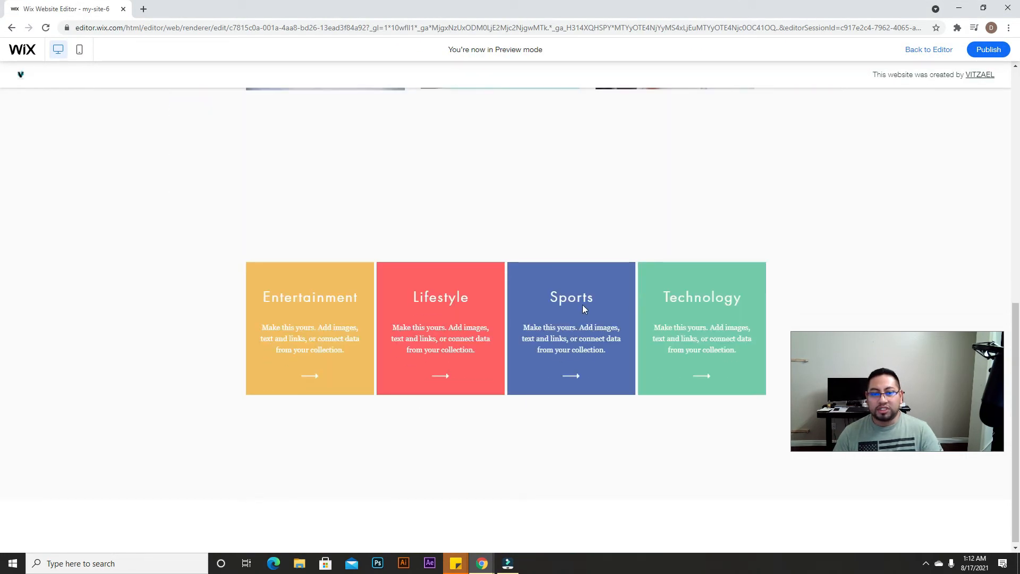
pyautogui.click(937, 50)
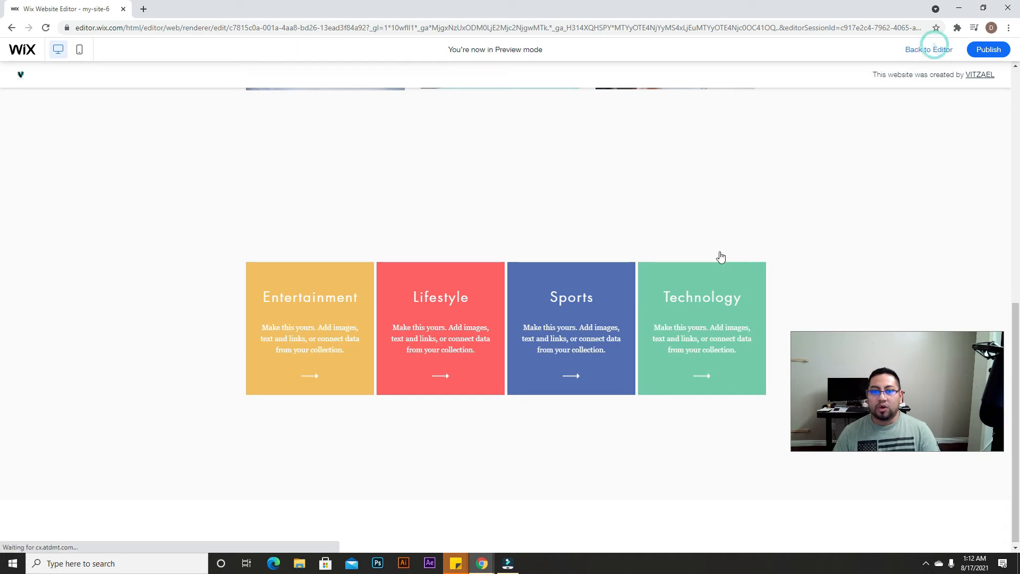
# - Delete the four-box repeater and select the strip that contained it
pyautogui.click(508, 253)
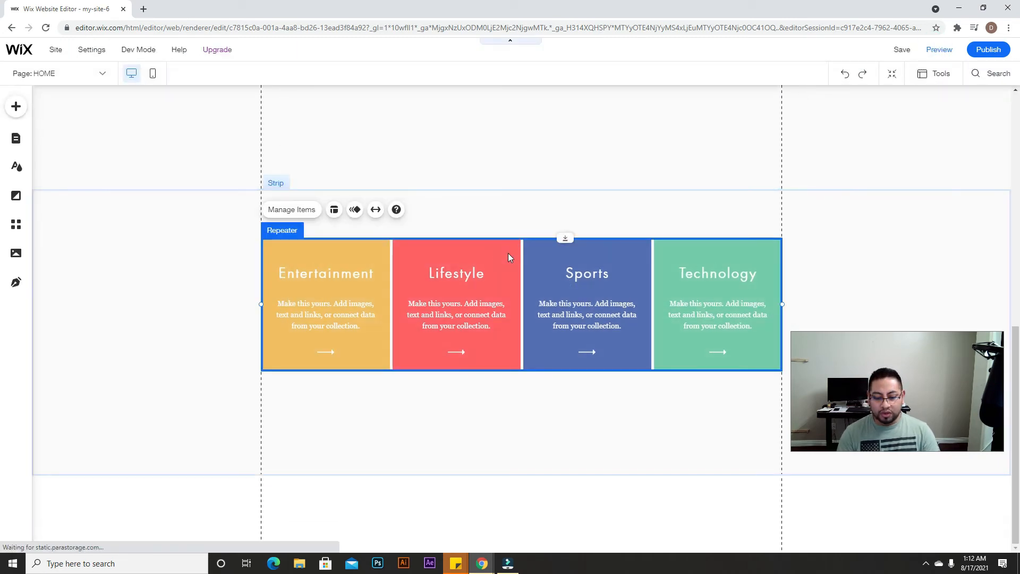
pyautogui.press('Delete')
pyautogui.click(508, 250)
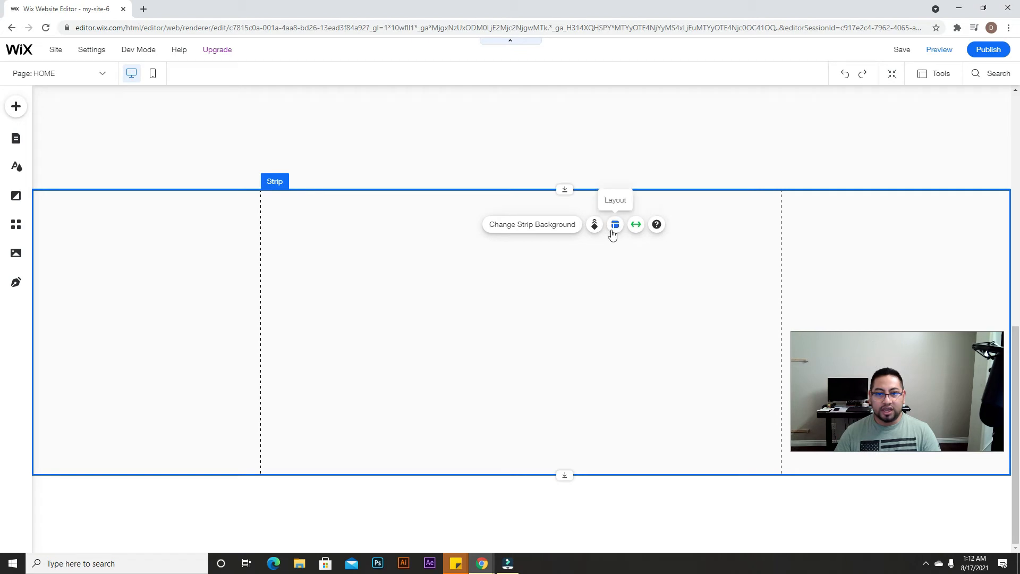
# - Try splitting the empty strip into two columns, and undo the split
pyautogui.click(615, 225)
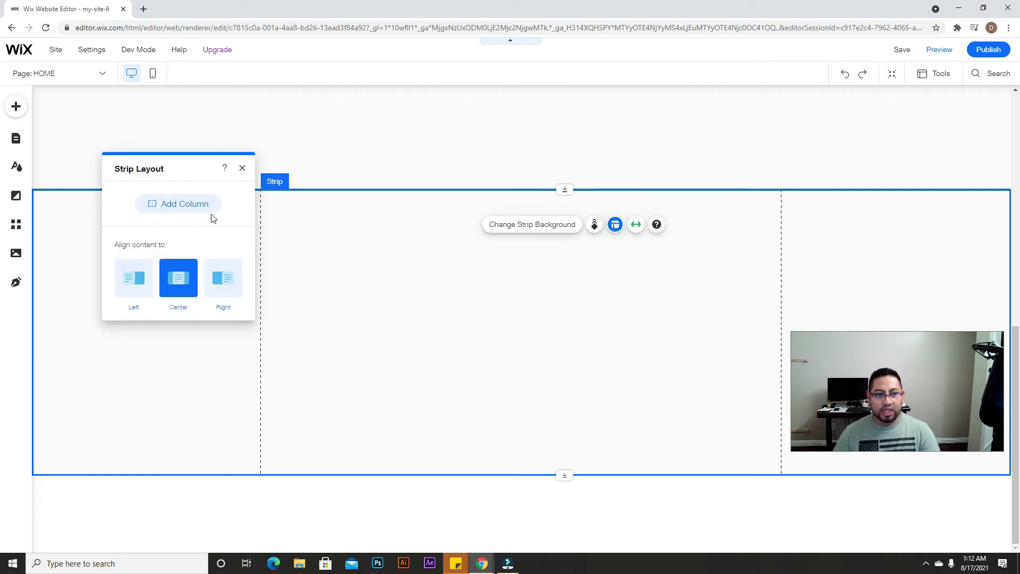
pyautogui.click(194, 202)
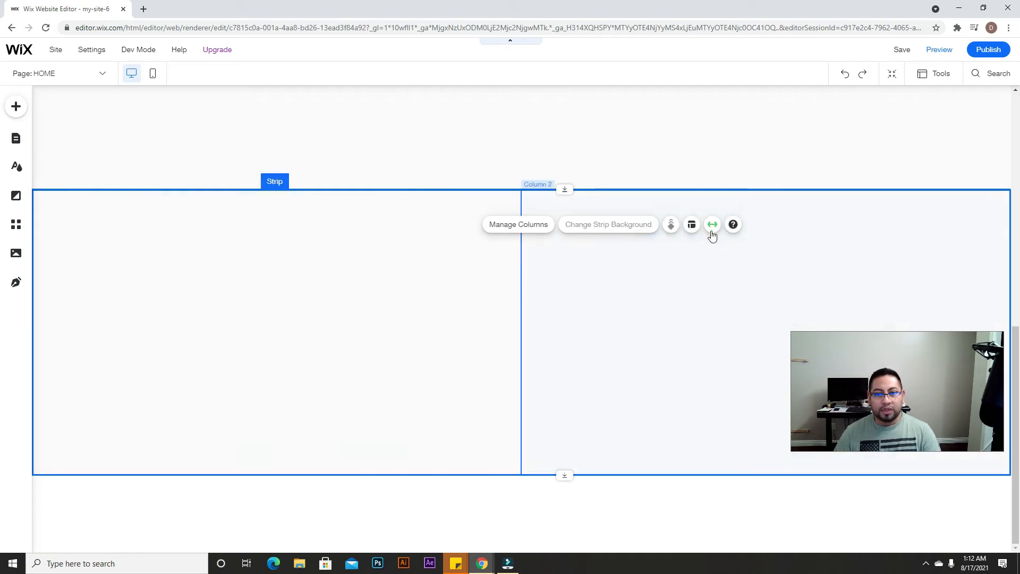
pyautogui.hotkey('ctrl', 'z')
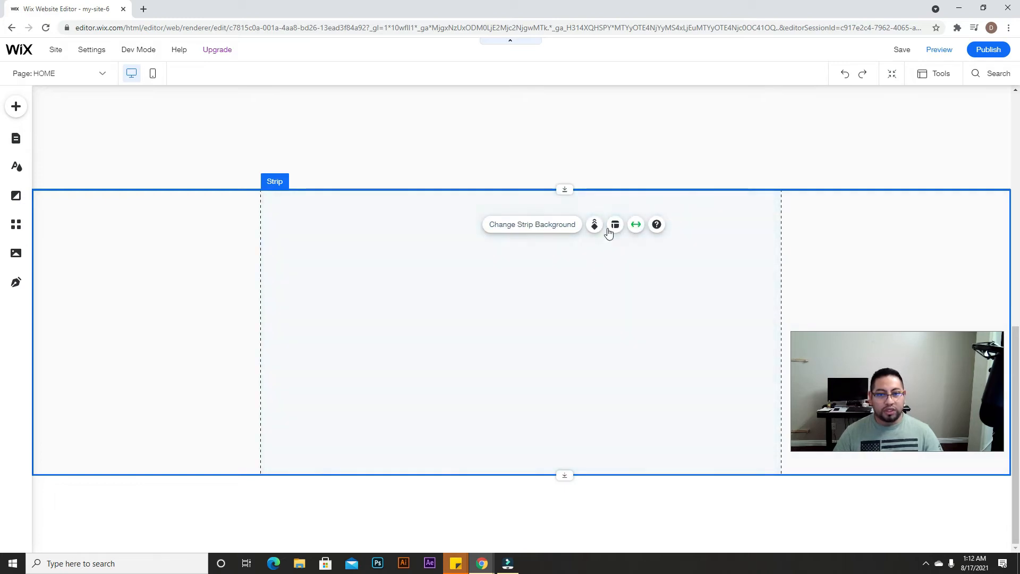
# - Set the strip layout's content alignment to Left and close the layout settings
pyautogui.click(613, 225)
pyautogui.click(133, 280)
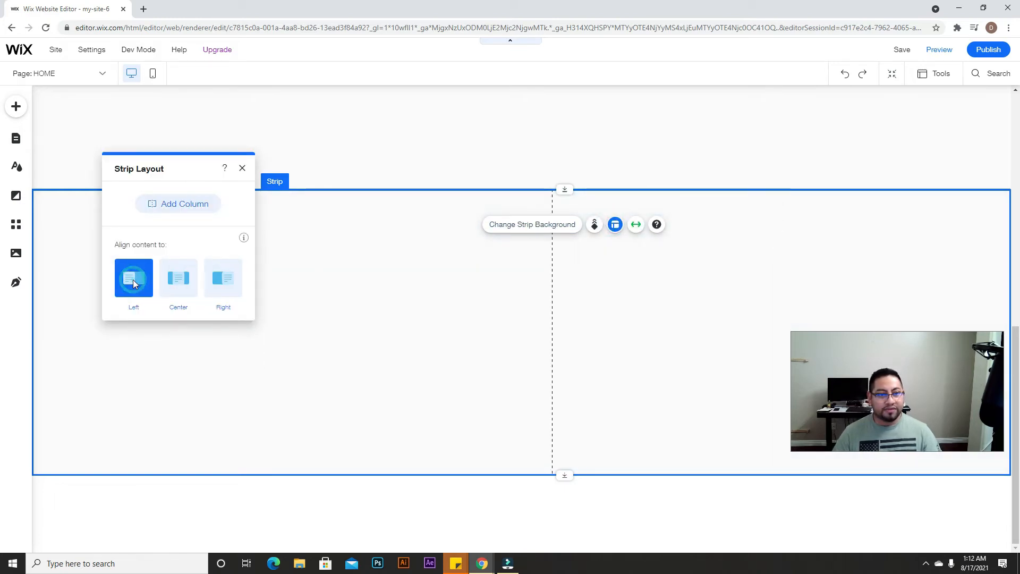
pyautogui.click(420, 244)
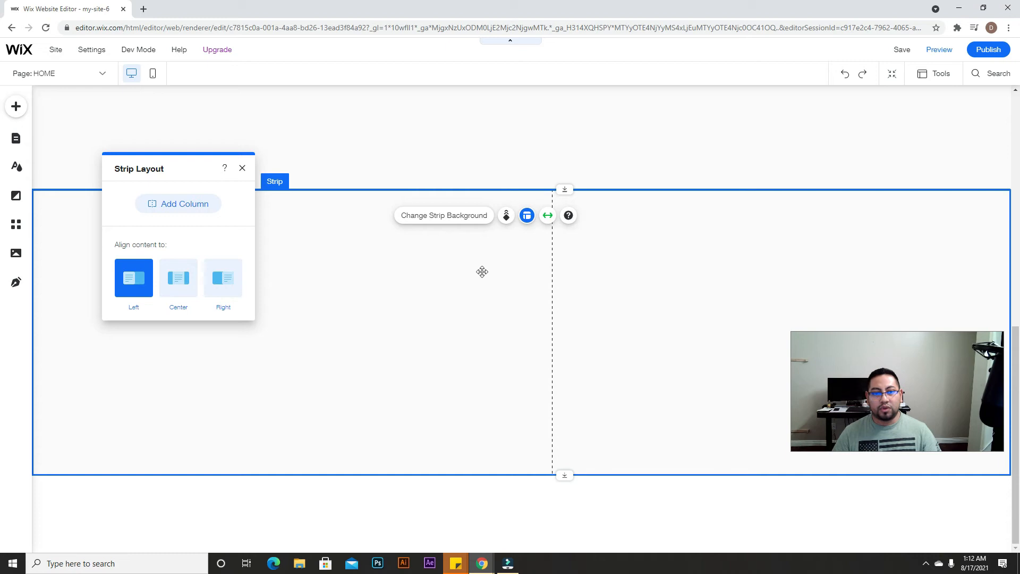
pyautogui.click(242, 169)
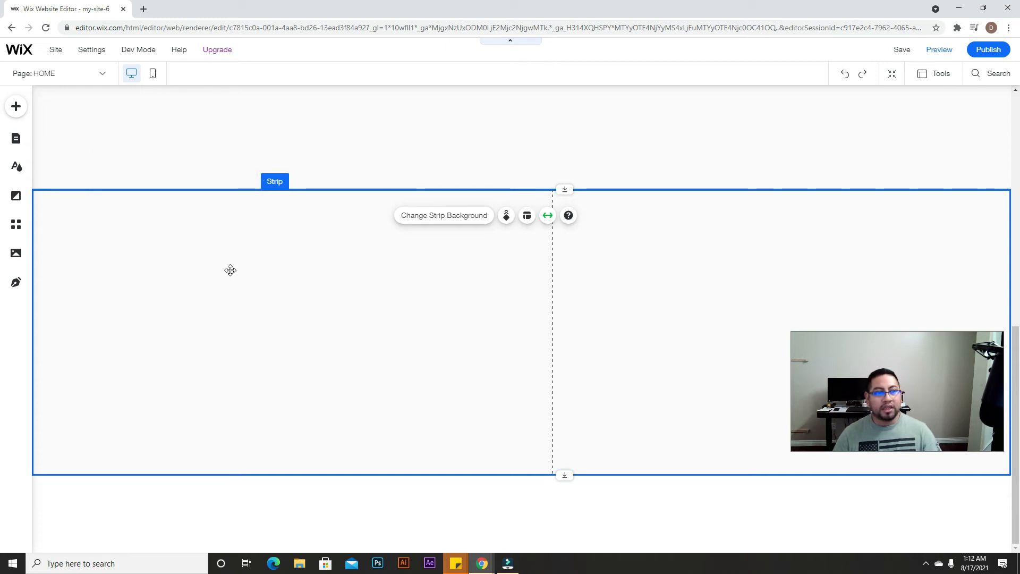
# - Try the Beach Deck image from Media from Wix as the strip's background, and undo the background change
pyautogui.rightClick(320, 250)
pyautogui.click(270, 271)
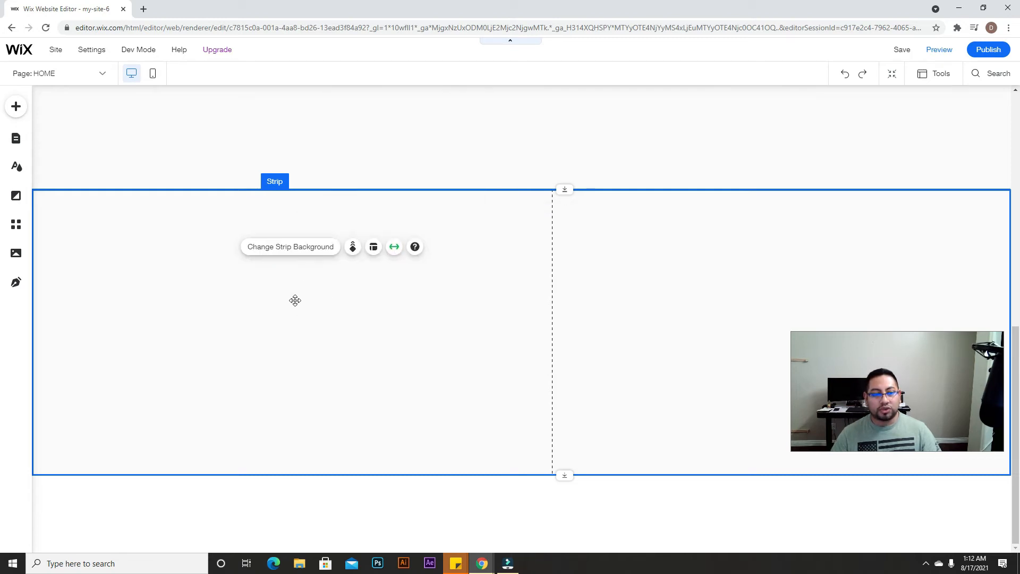
pyautogui.click(292, 246)
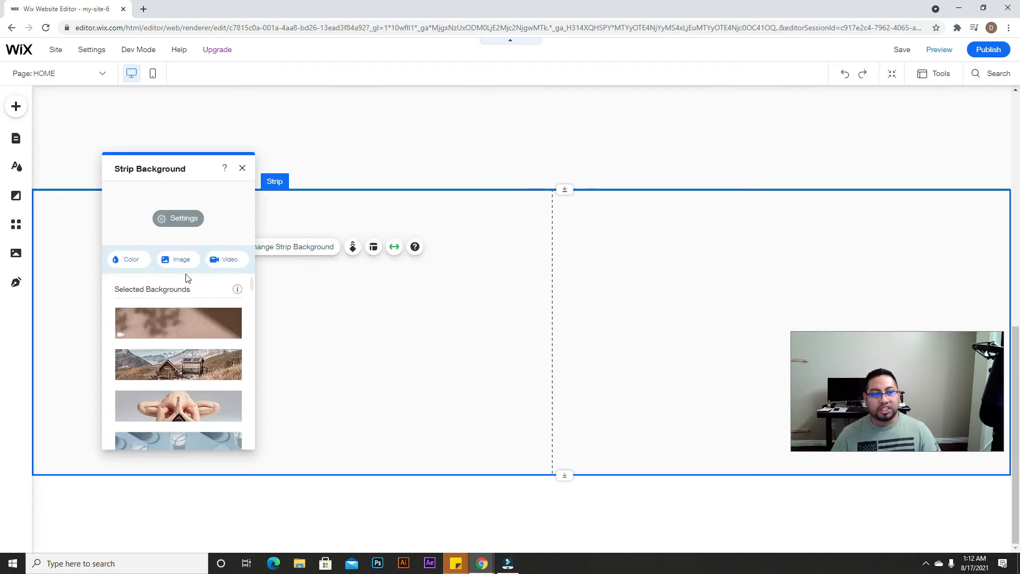
pyautogui.click(173, 261)
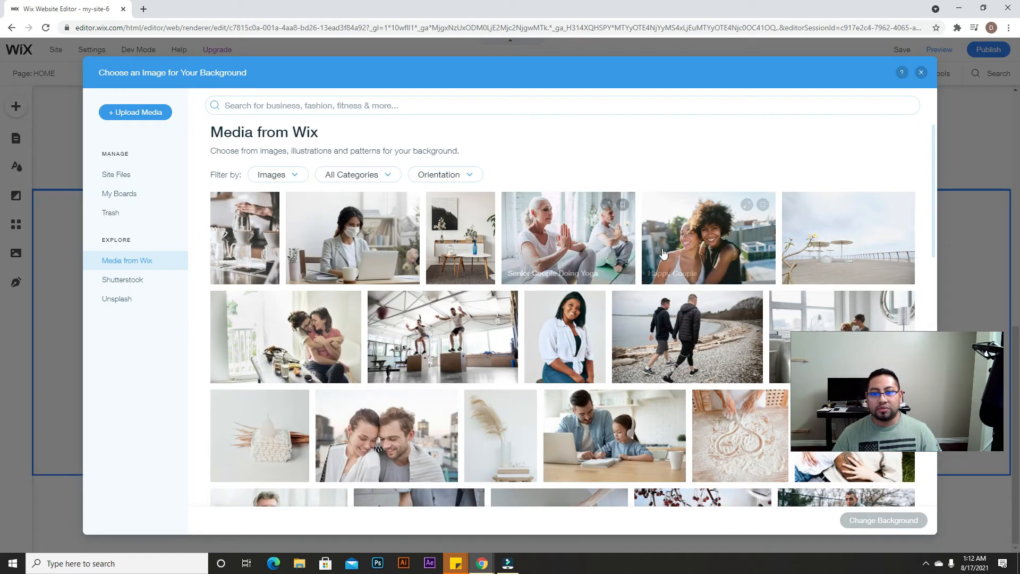
pyautogui.click(683, 337)
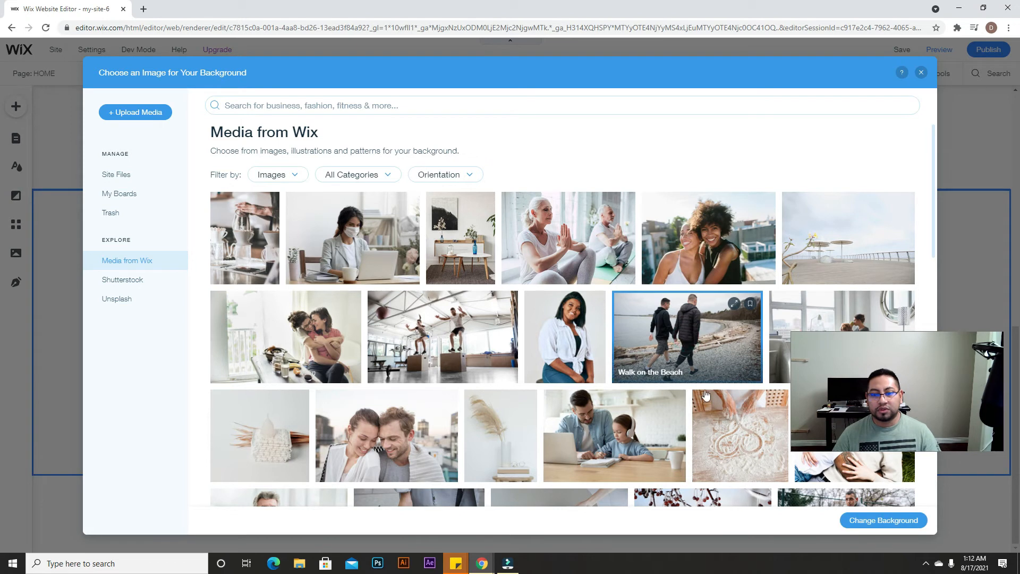
pyautogui.click(651, 429)
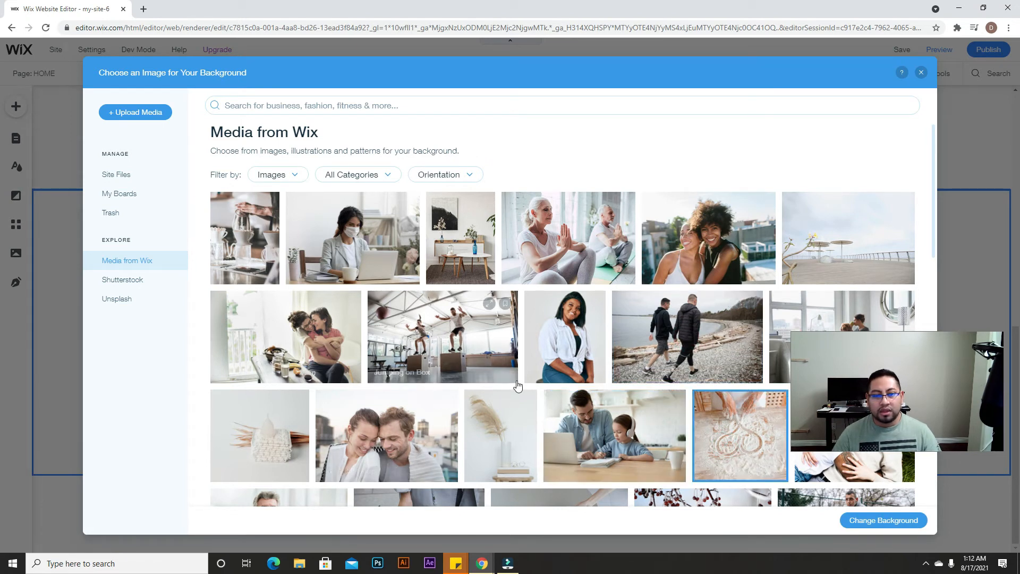
pyautogui.click(832, 225)
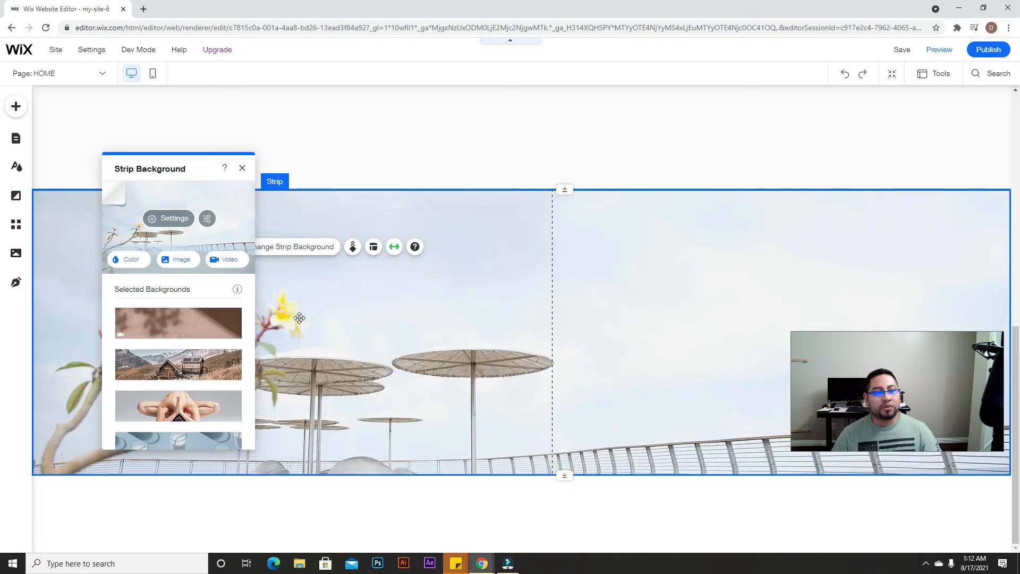
pyautogui.click(507, 256)
pyautogui.hotkey('ctrl', 'z')
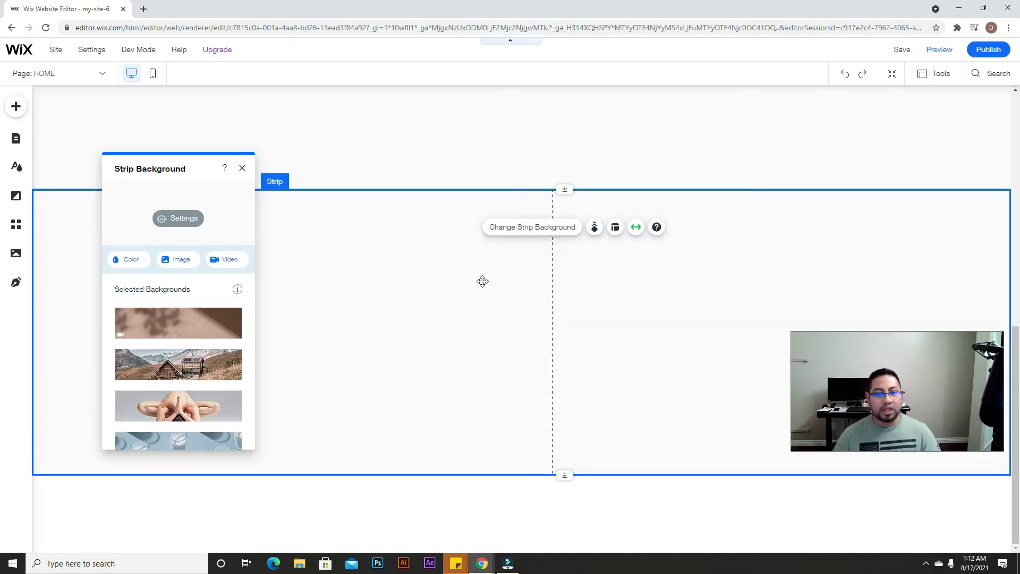
# - Add a second column to the empty strip through its layout settings
pyautogui.click(617, 228)
pyautogui.click(205, 207)
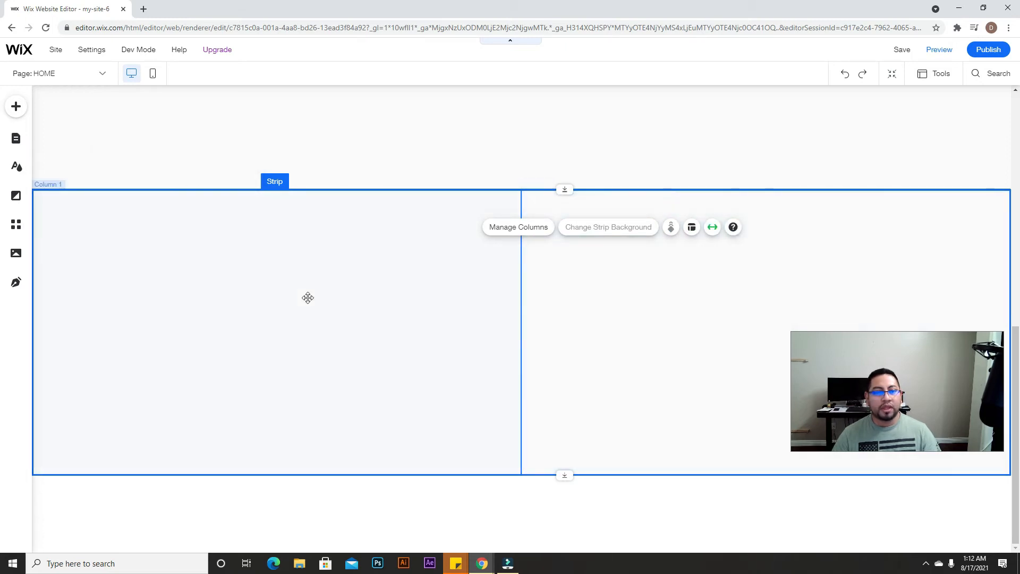
# - Set the Beach Deck image from Media from Wix as the background of the strip's first column
pyautogui.click(308, 297)
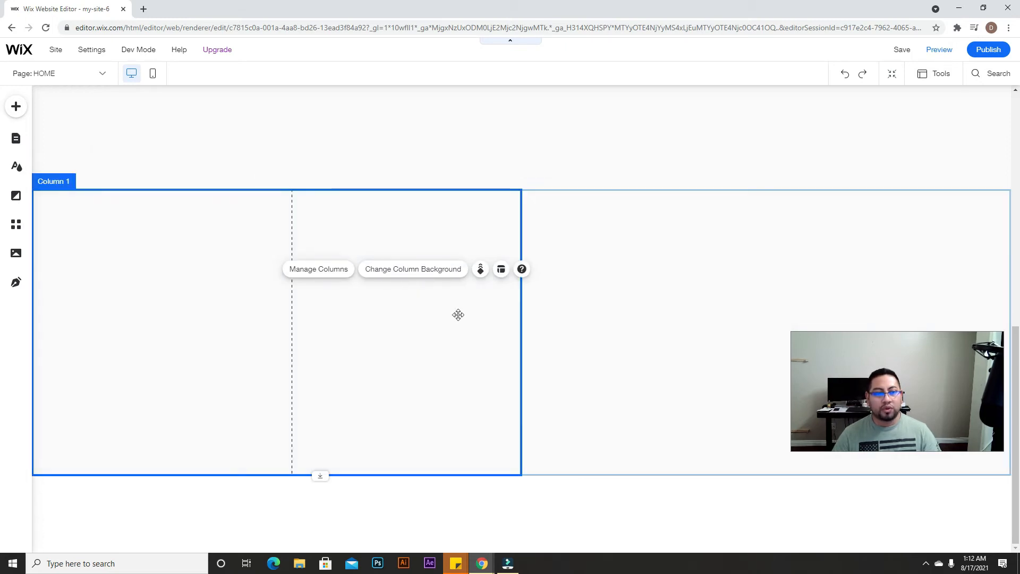
pyautogui.click(405, 271)
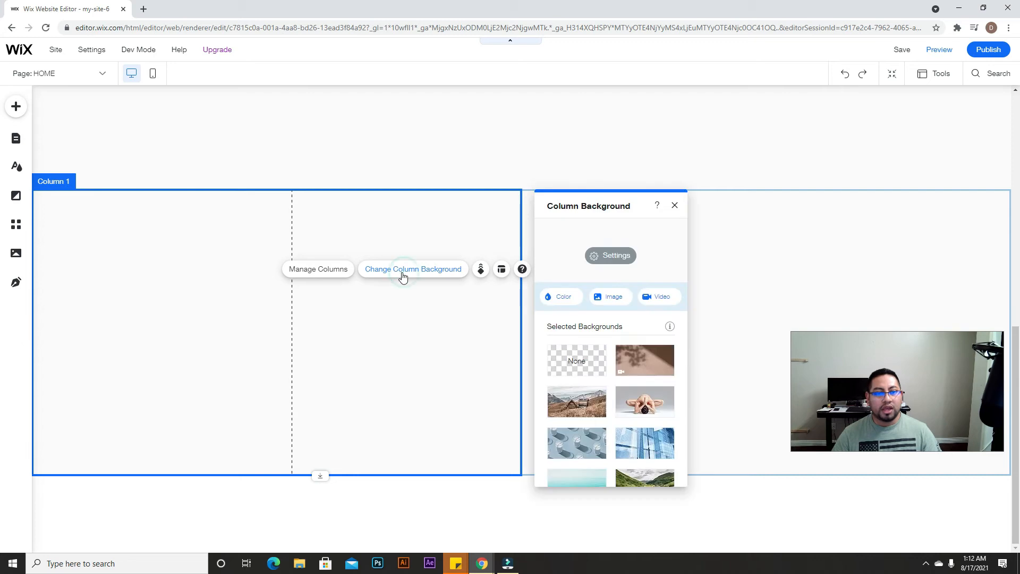
pyautogui.click(610, 298)
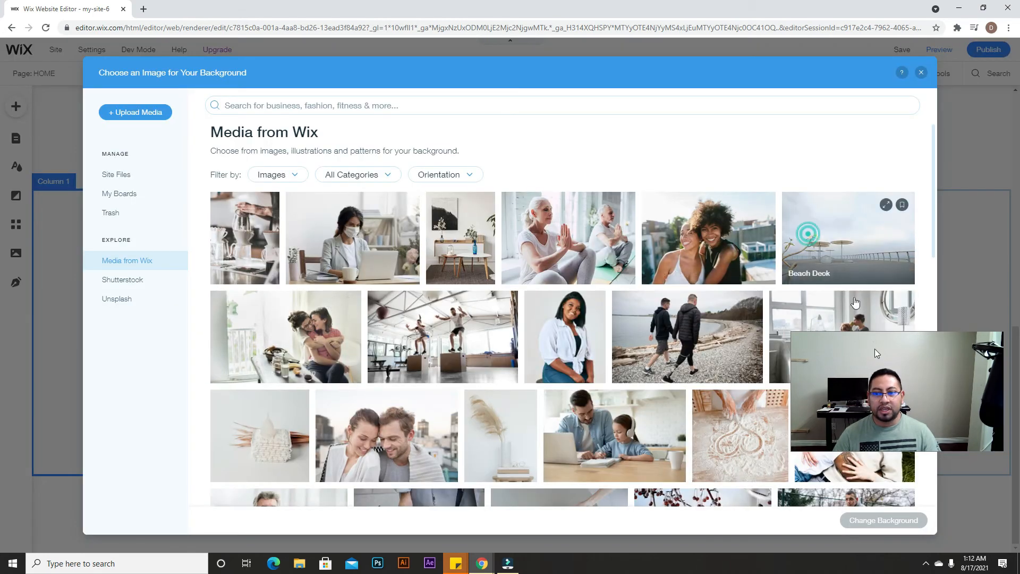
pyautogui.click(805, 234)
pyautogui.click(882, 522)
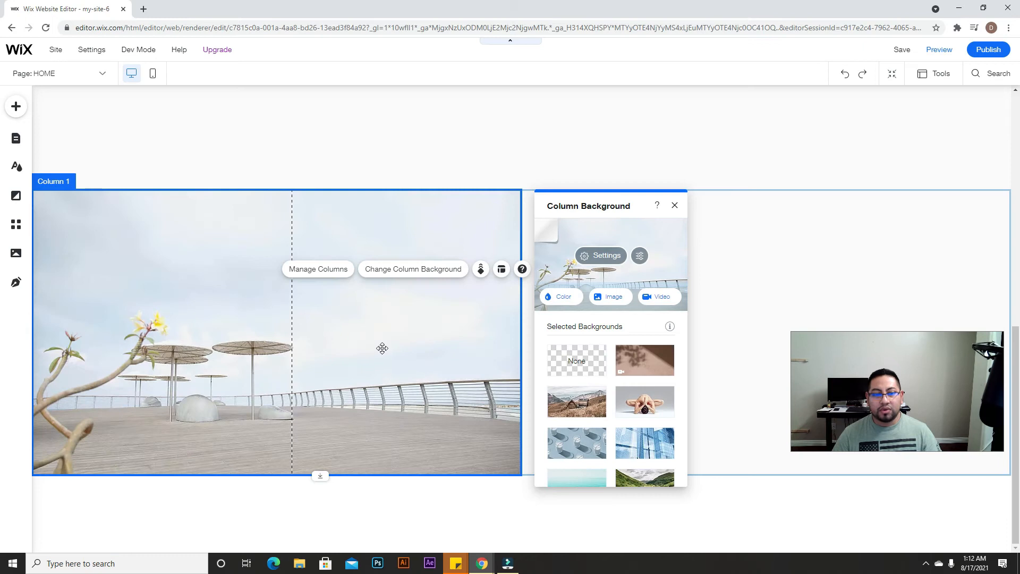
pyautogui.click(676, 206)
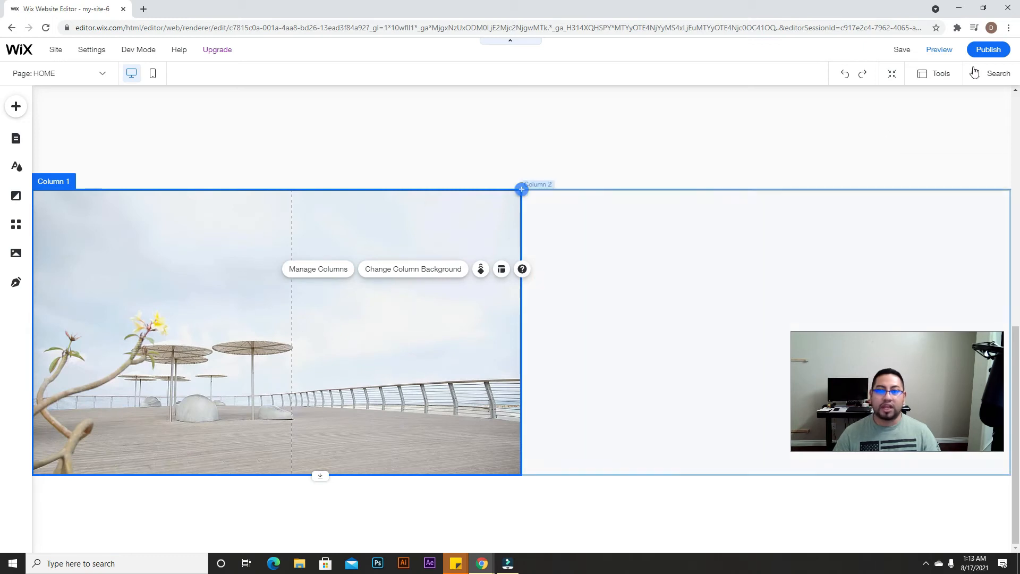
# - Preview the site in a restored browser window and check the gallery and two-column strips at several window widths
pyautogui.click(954, 50)
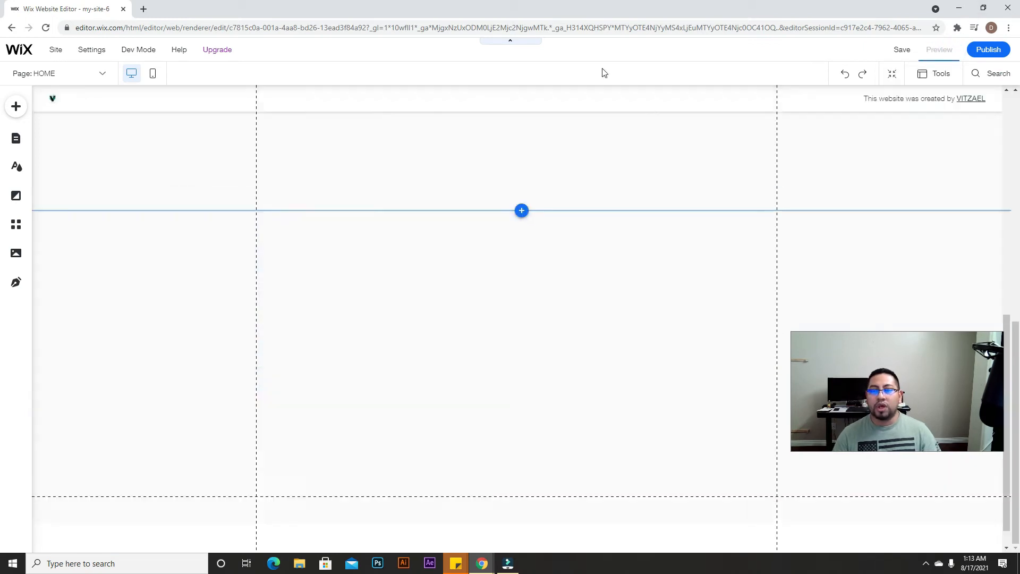
pyautogui.click(989, 10)
pyautogui.moveTo(784, 229); pyautogui.dragTo(587, 213)
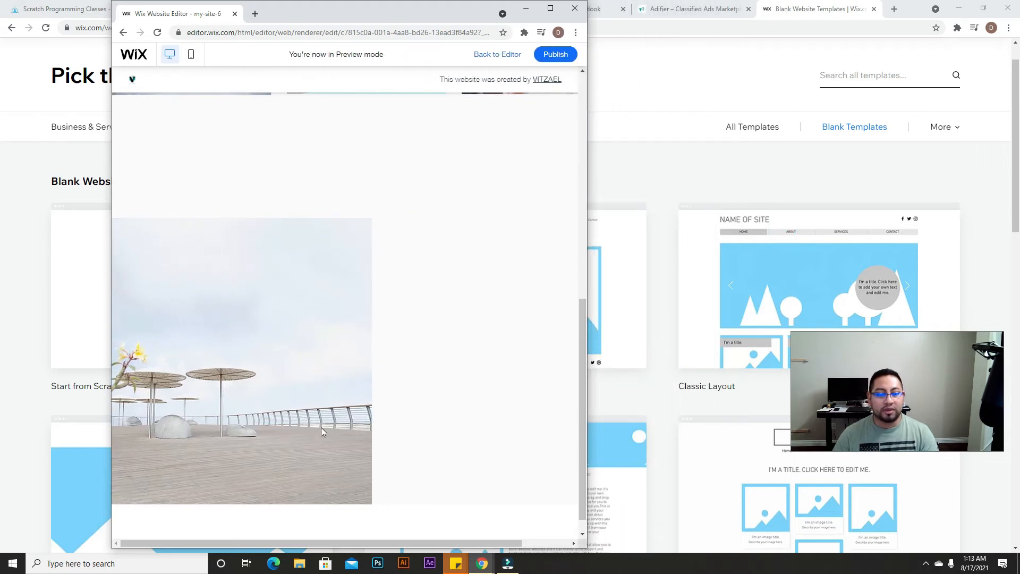
pyautogui.scroll(-1, 321, 428)
pyautogui.moveTo(587, 308); pyautogui.dragTo(881, 318)
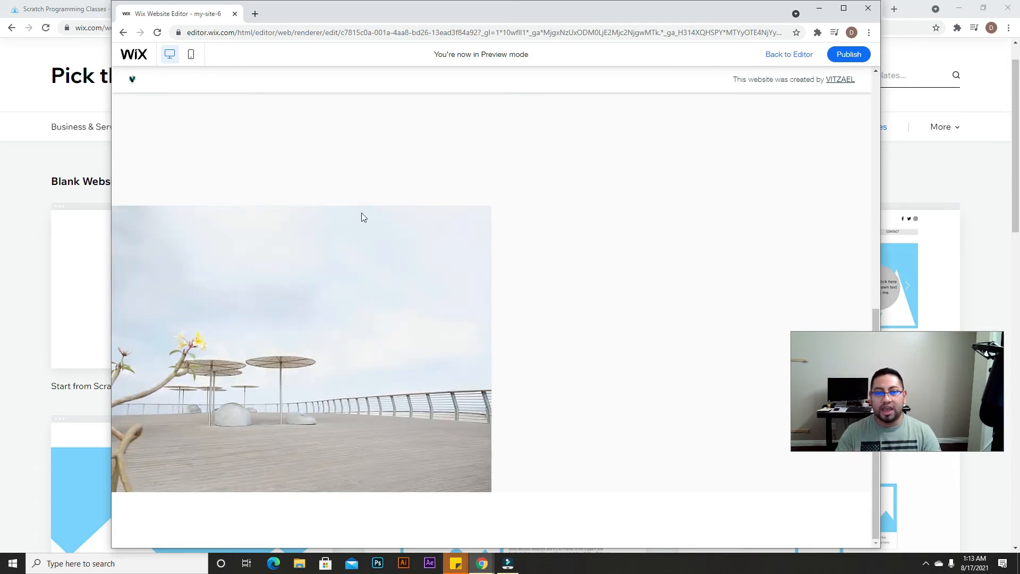
pyautogui.moveTo(882, 199); pyautogui.dragTo(934, 223)
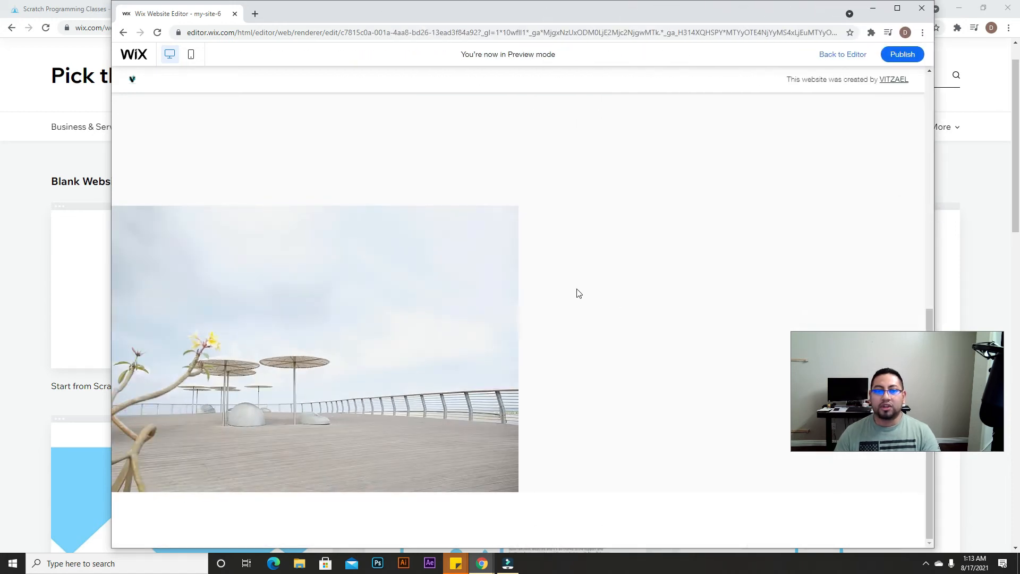
pyautogui.scroll(5, 565, 290)
pyautogui.scroll(-3, 567, 294)
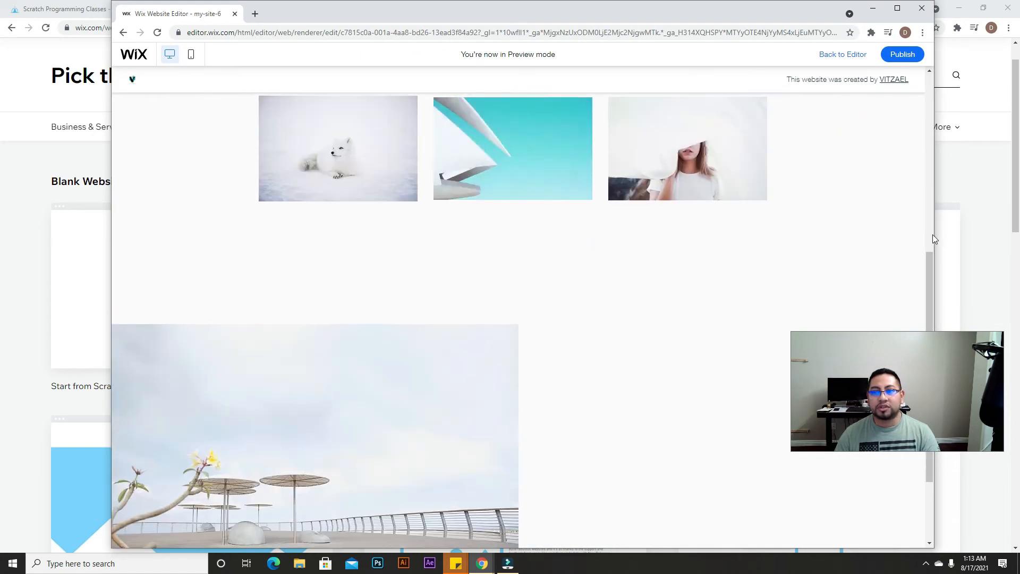
pyautogui.moveTo(936, 234); pyautogui.dragTo(951, 216)
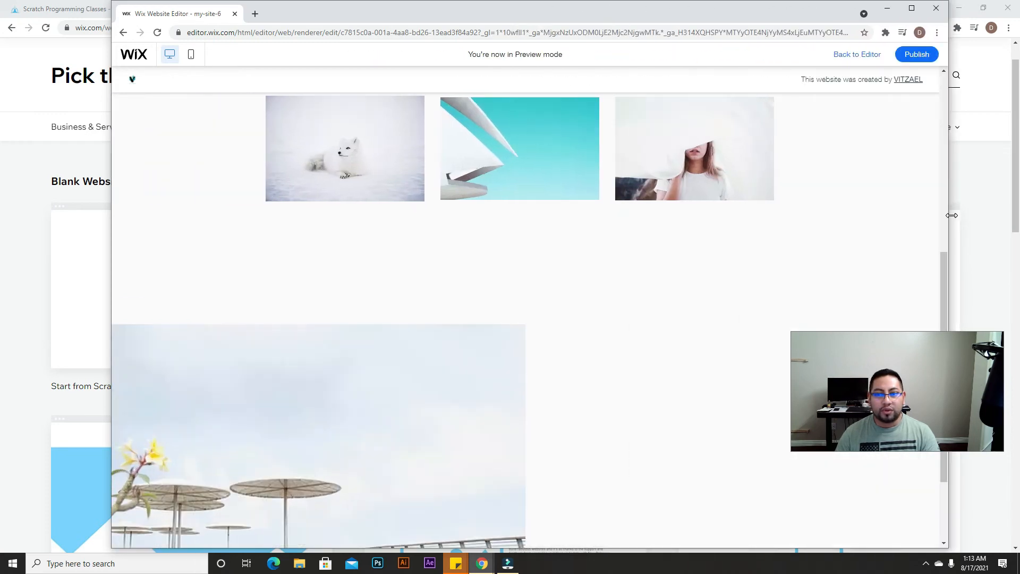
# - Close the site preview window and open the Start from Scratch blank template for editing
pyautogui.click(932, 9)
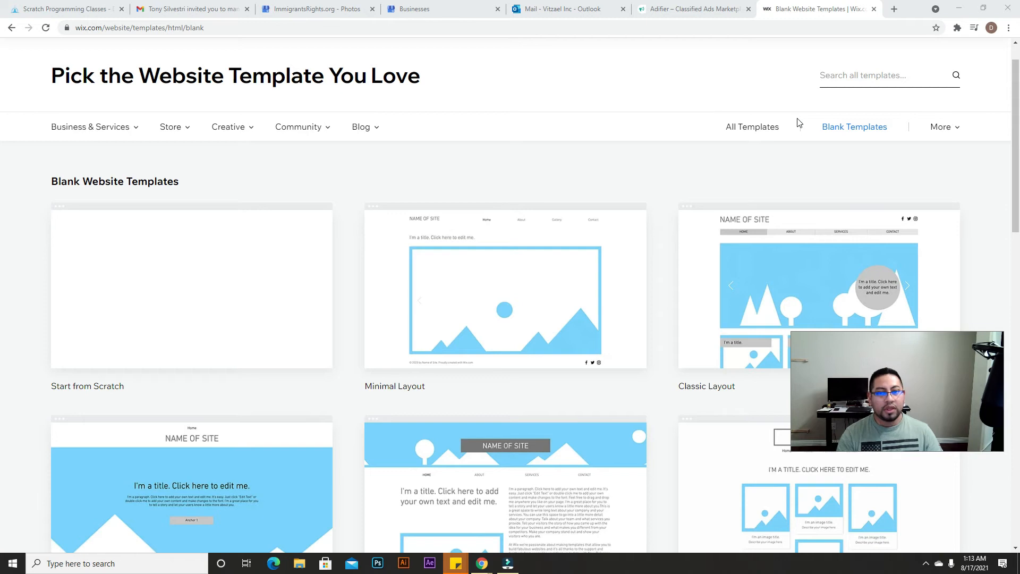
pyautogui.click(814, 10)
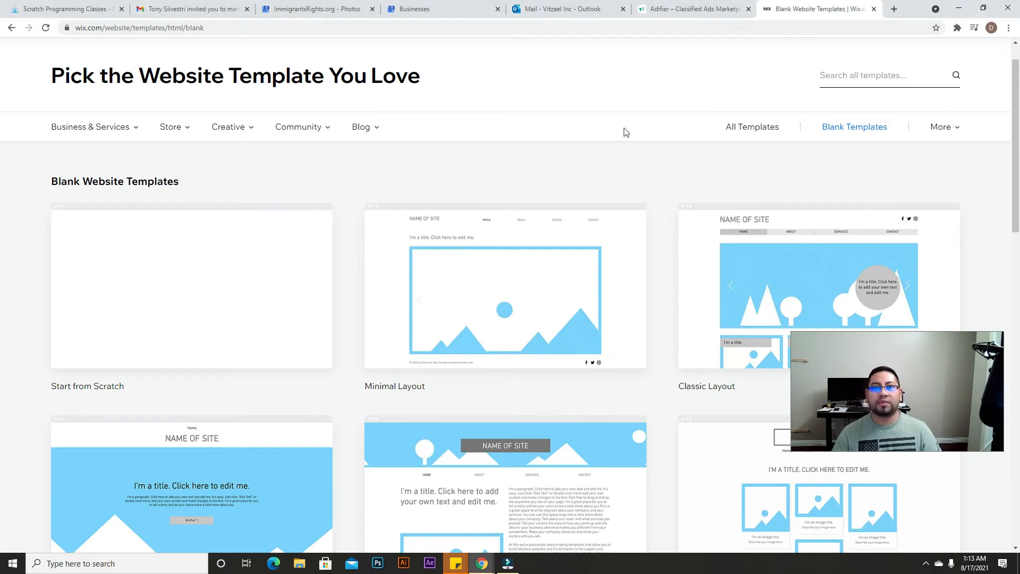
pyautogui.click(191, 273)
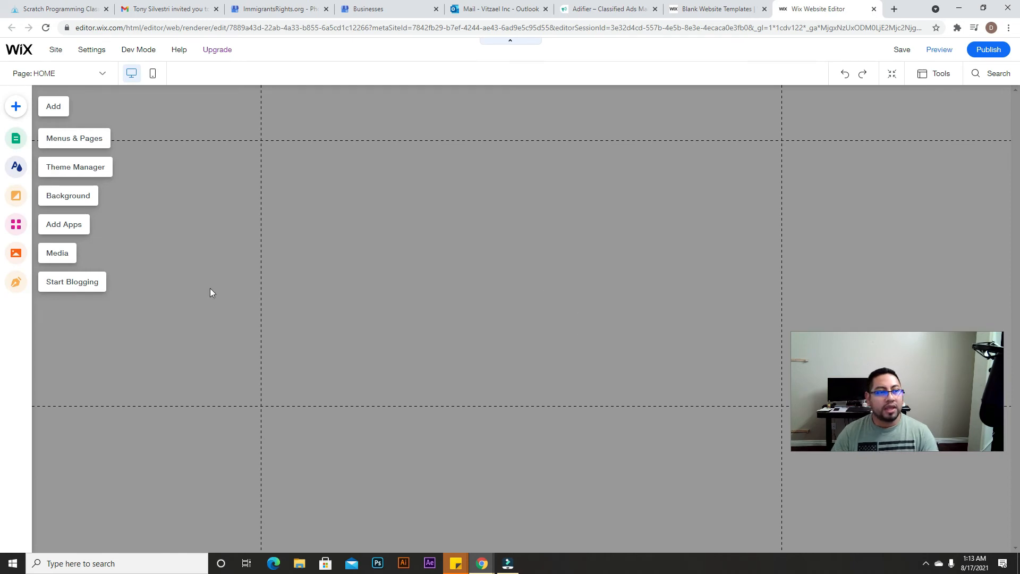
# - Add the blank white Classic strip to the page and position it just below the header
pyautogui.click(9, 107)
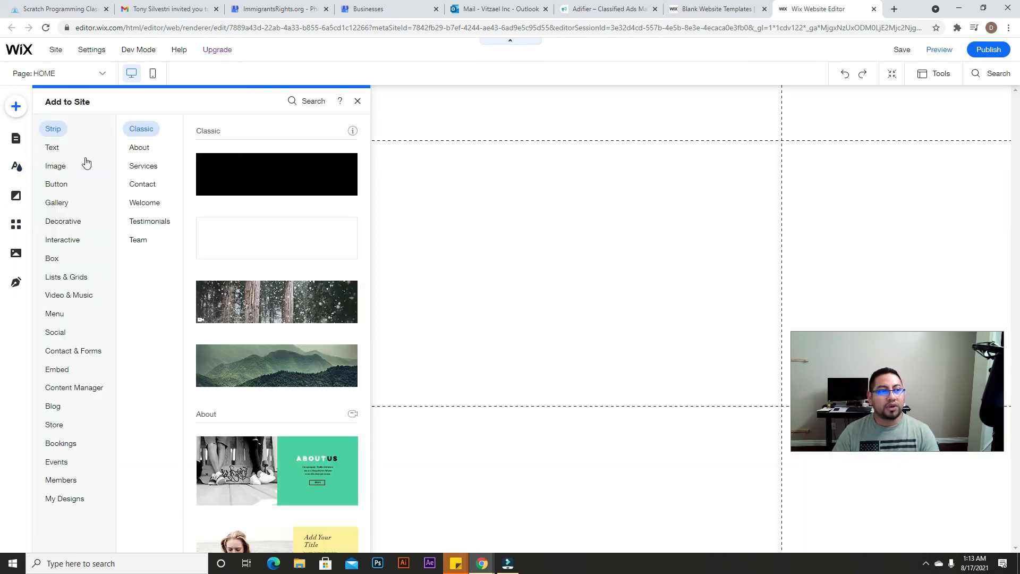
pyautogui.moveTo(252, 233); pyautogui.dragTo(444, 235)
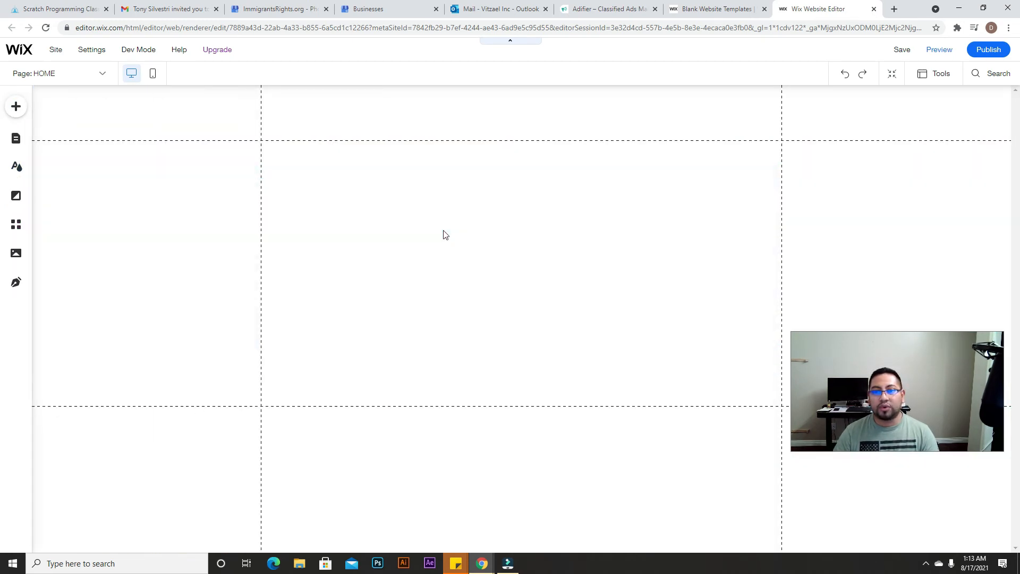
pyautogui.moveTo(578, 369); pyautogui.dragTo(577, 442)
pyautogui.moveTo(593, 267)
pyautogui.mouseDown()
pyautogui.moveTo(592, 240)
pyautogui.moveTo(592, 254)
pyautogui.mouseUp()
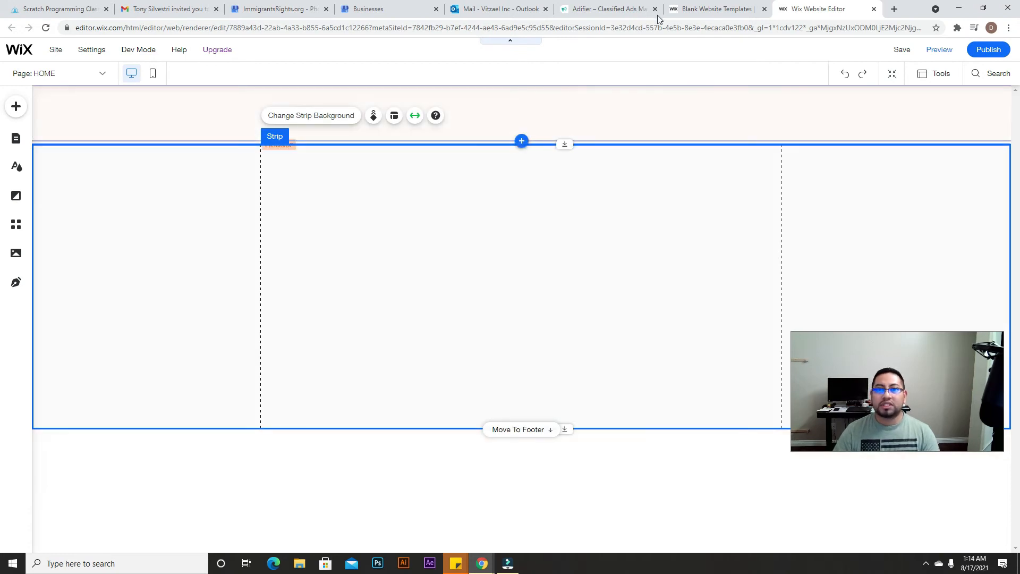
# - Return to the template gallery and browse all website templates through to page 3
pyautogui.click(708, 8)
pyautogui.click(762, 128)
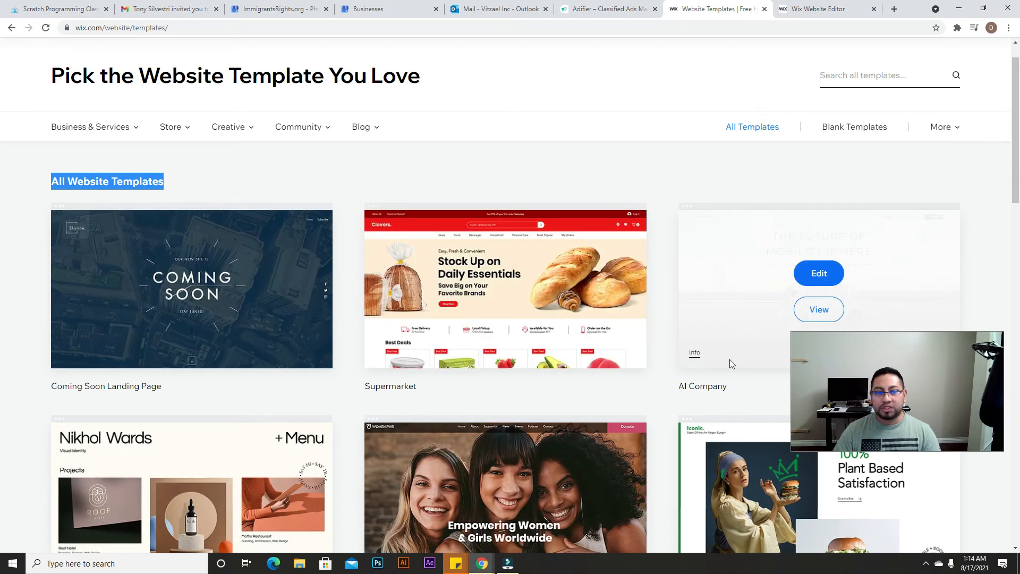
pyautogui.scroll(-3, 291, 339)
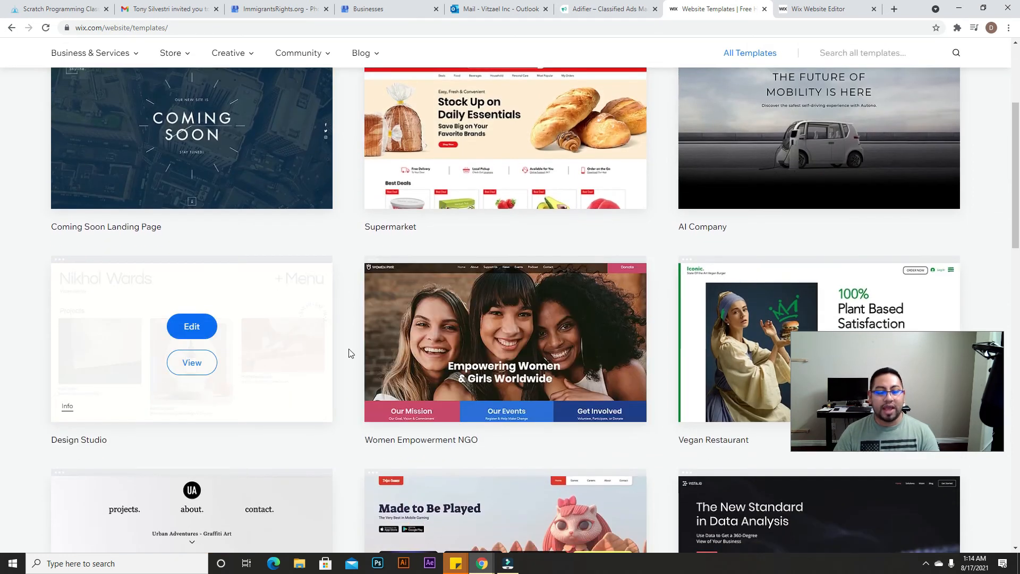
pyautogui.scroll(-9, 349, 354)
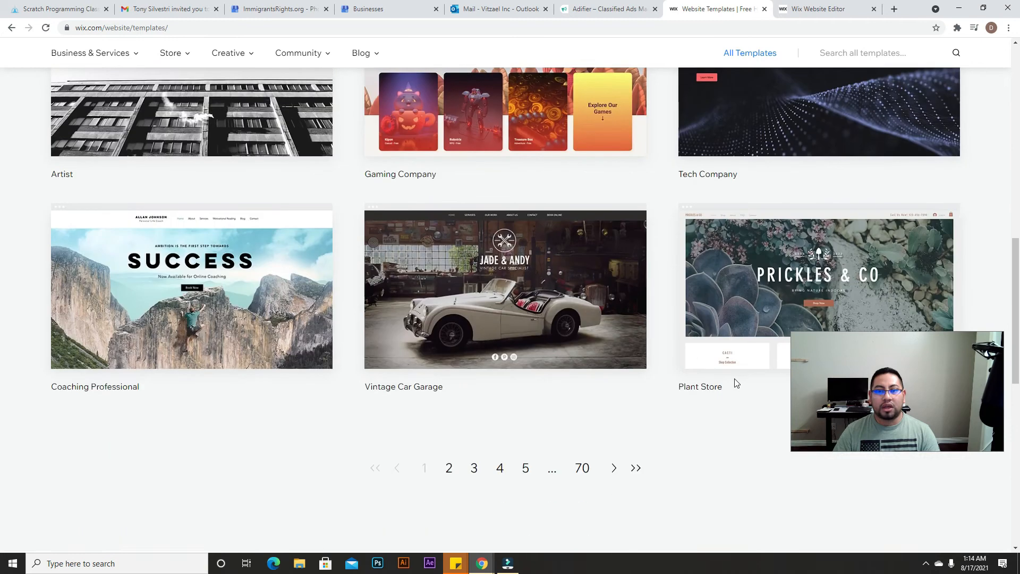
pyautogui.scroll(-3, 370, 334)
pyautogui.click(473, 310)
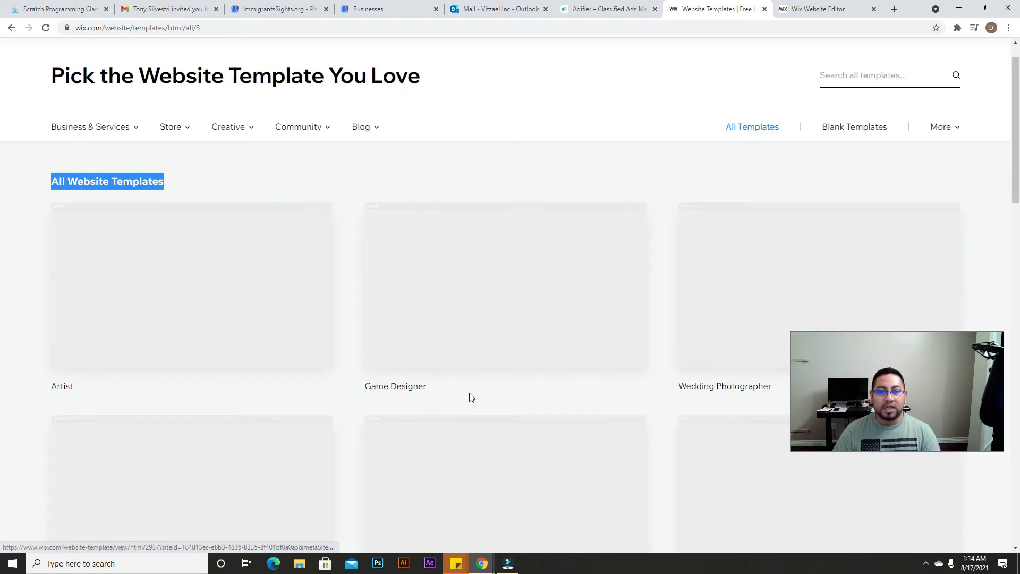
pyautogui.scroll(-4, 470, 394)
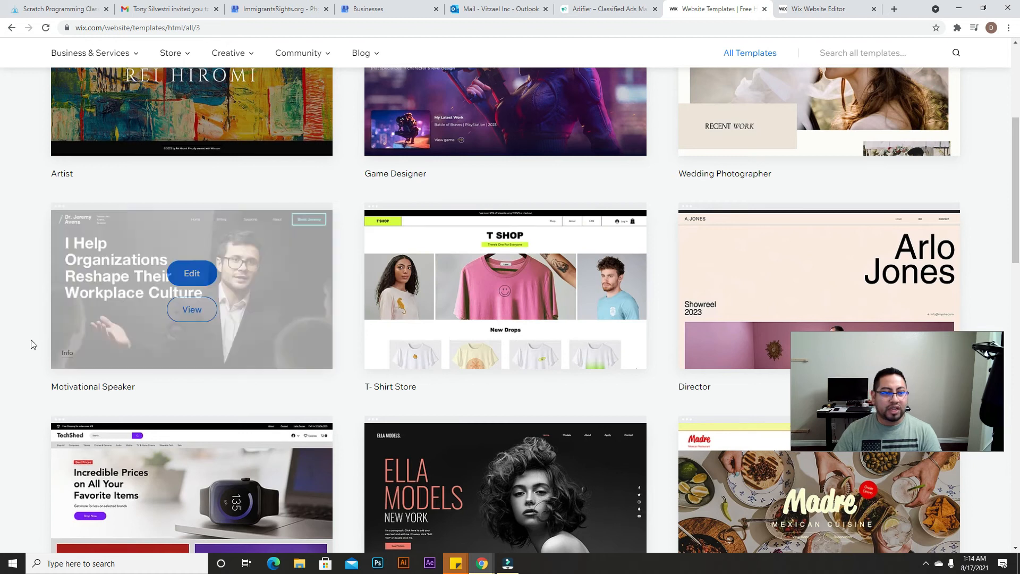
# - Open the Motivational Speaker template's preview in its own restored browser window
pyautogui.click(192, 312)
pyautogui.click(356, 403)
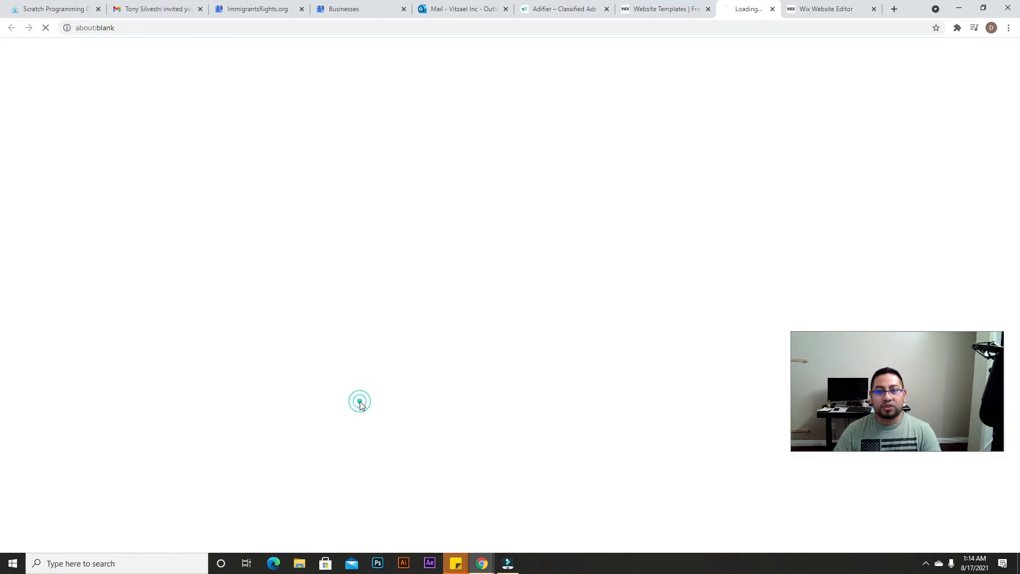
pyautogui.moveTo(718, 9); pyautogui.dragTo(665, 128)
pyautogui.doubleClick(665, 128)
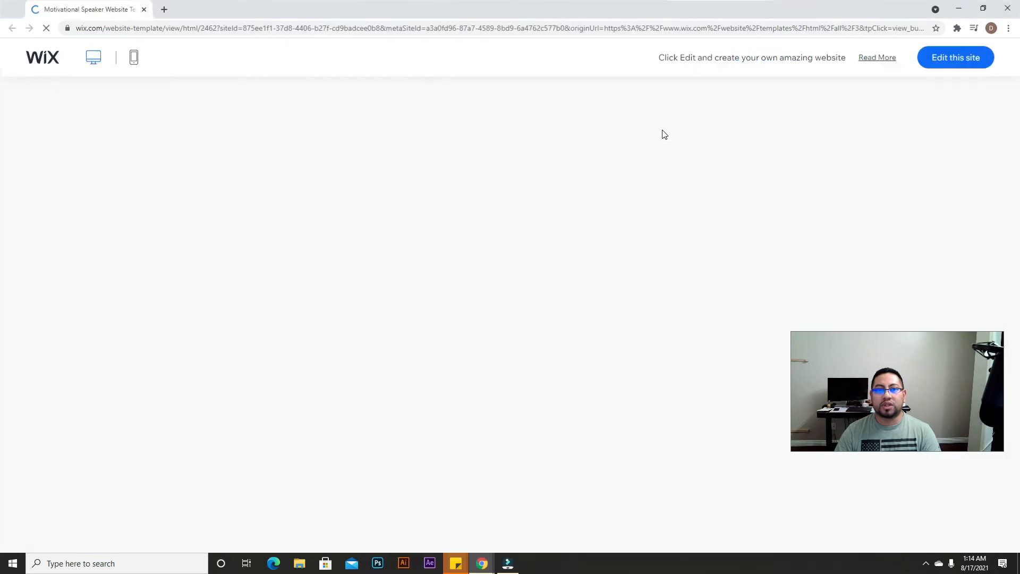
pyautogui.click(984, 8)
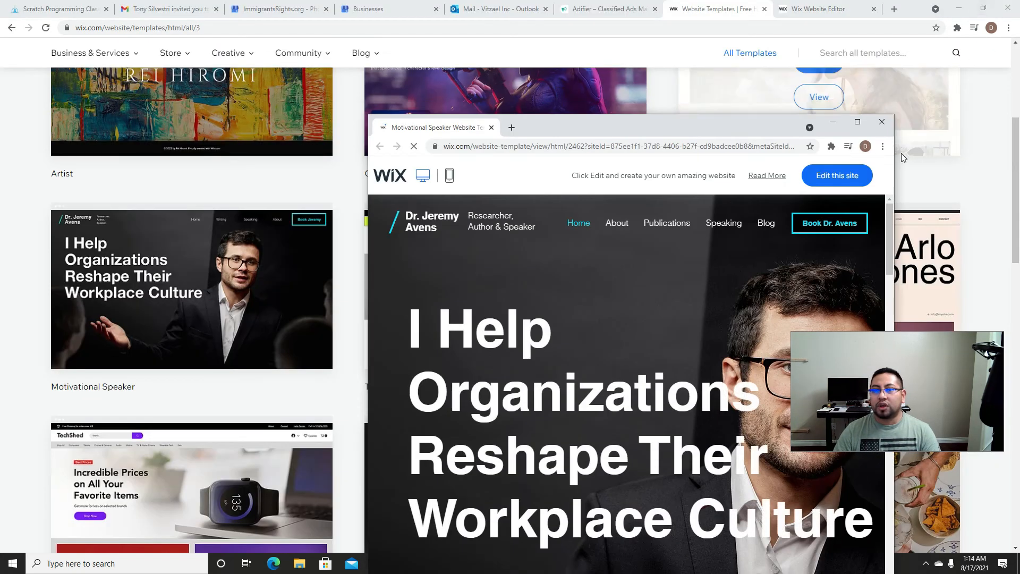
# - Examine how the Motivational Speaker template's sections adapt at different window widths, from the hero down to Publications
pyautogui.moveTo(767, 119); pyautogui.dragTo(724, 18)
pyautogui.moveTo(854, 139); pyautogui.dragTo(994, 140)
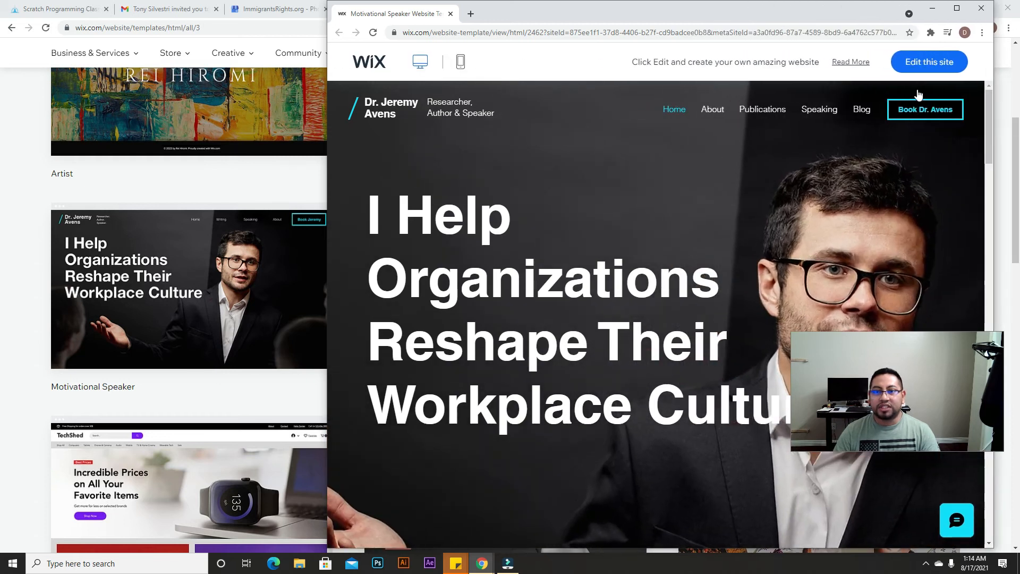
pyautogui.moveTo(820, 12); pyautogui.dragTo(596, 13)
pyautogui.moveTo(771, 162); pyautogui.dragTo(902, 162)
pyautogui.scroll(-8, 703, 178)
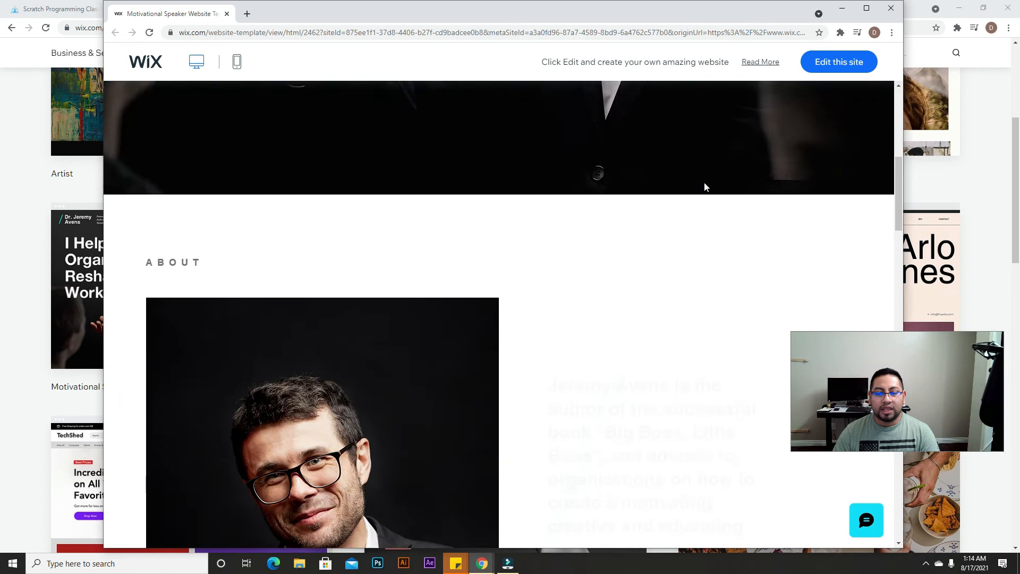
pyautogui.scroll(-4, 705, 186)
pyautogui.moveTo(904, 161); pyautogui.dragTo(858, 171)
pyautogui.scroll(-8, 728, 178)
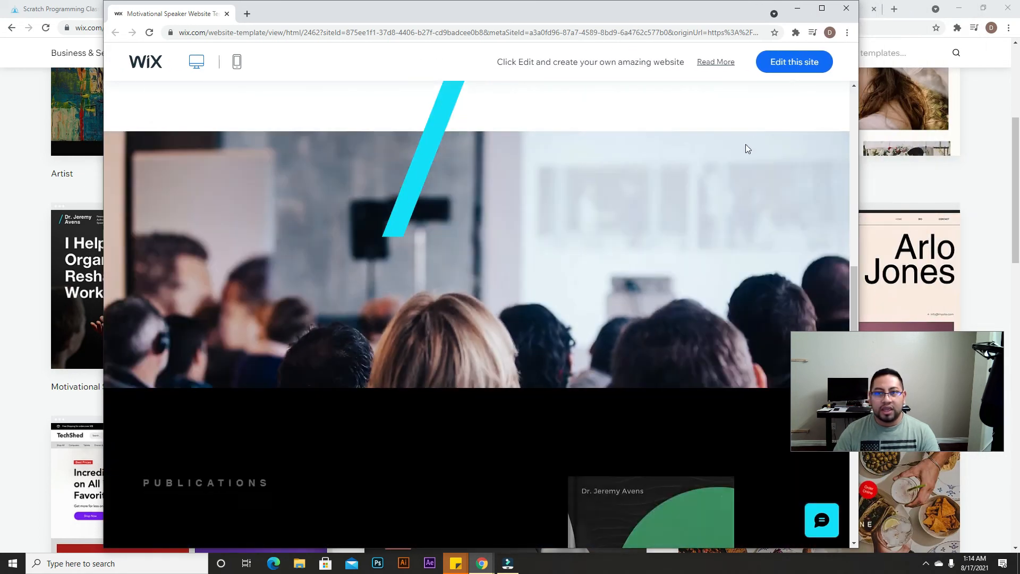
# - Maximize the template preview window and open the Motivational Speaker template for editing
pyautogui.click(822, 8)
pyautogui.scroll(8, 682, 233)
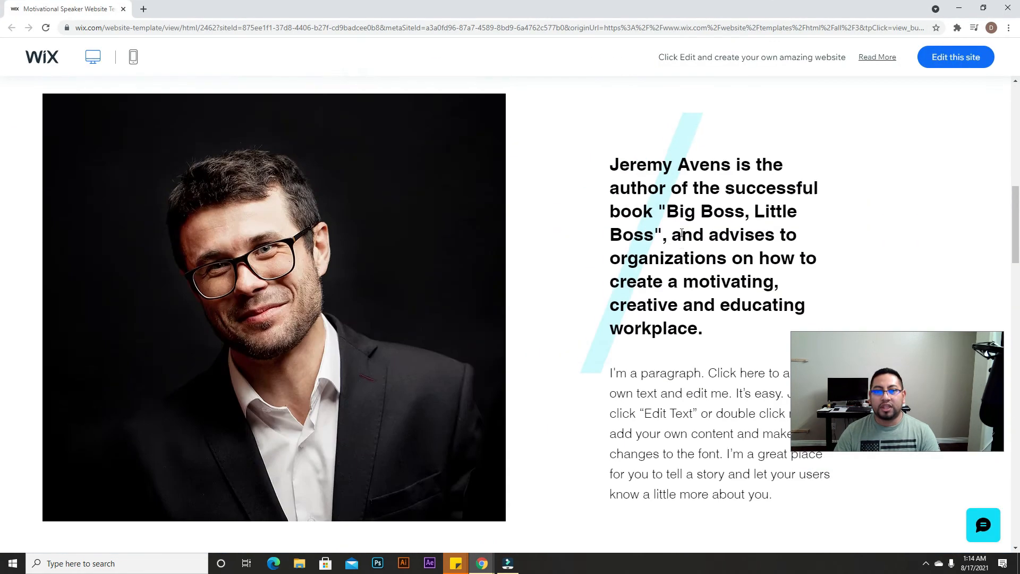
pyautogui.scroll(10, 682, 233)
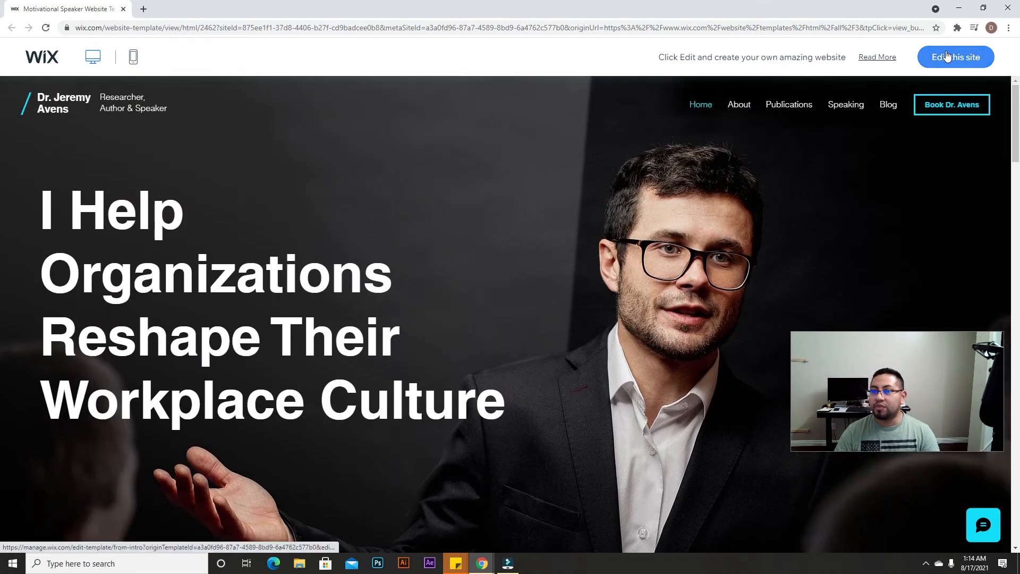
pyautogui.click(951, 57)
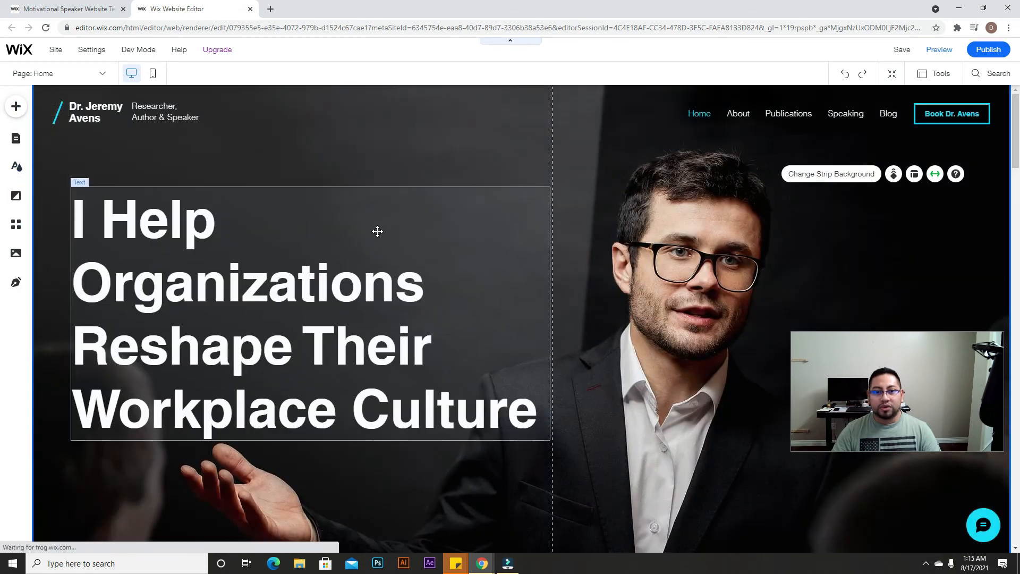
# - Inspect the strips that make up the template's hero and About sections in the editor
pyautogui.click(376, 230)
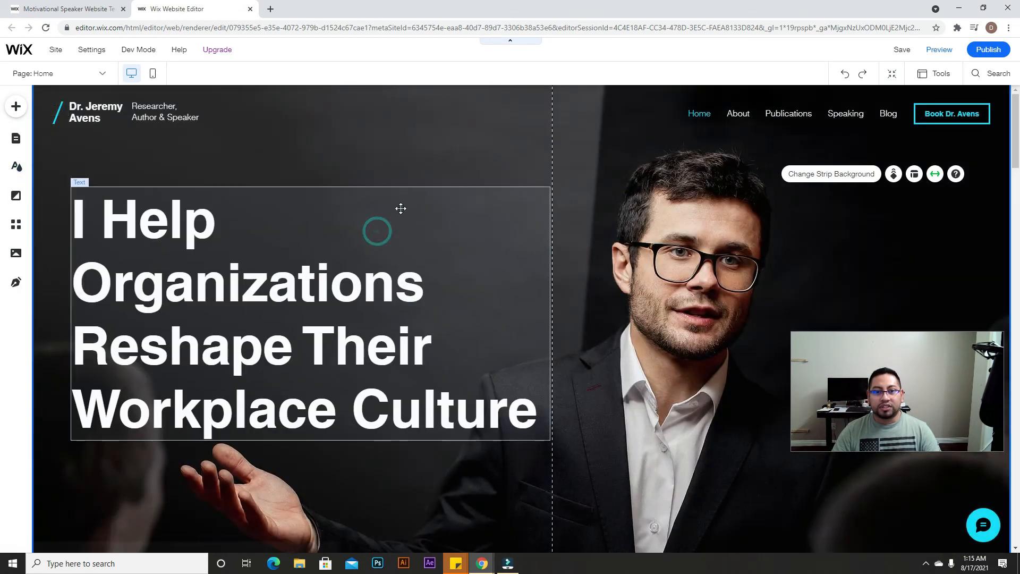
pyautogui.click(818, 207)
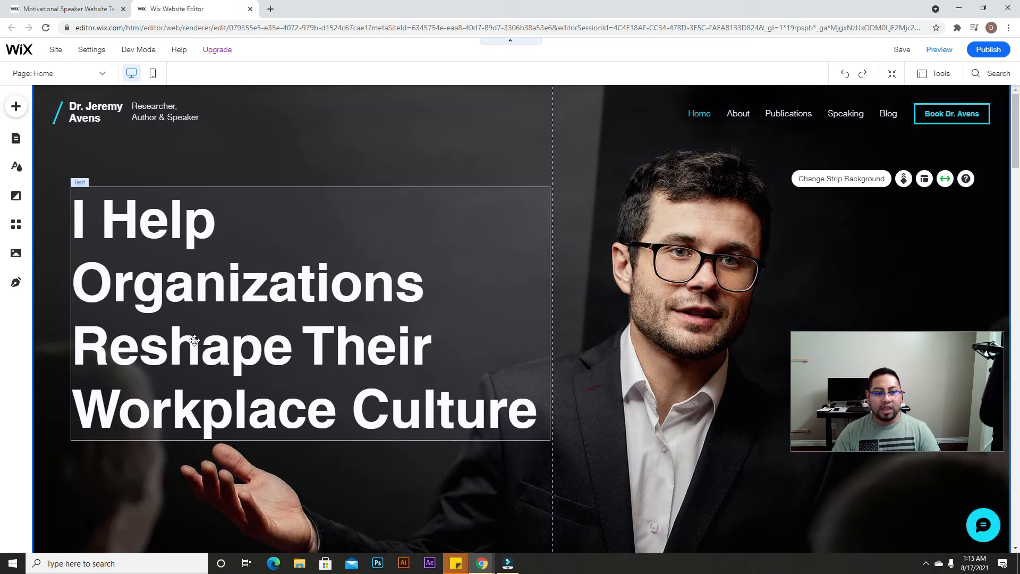
pyautogui.scroll(-4, 194, 341)
pyautogui.scroll(-5, 260, 164)
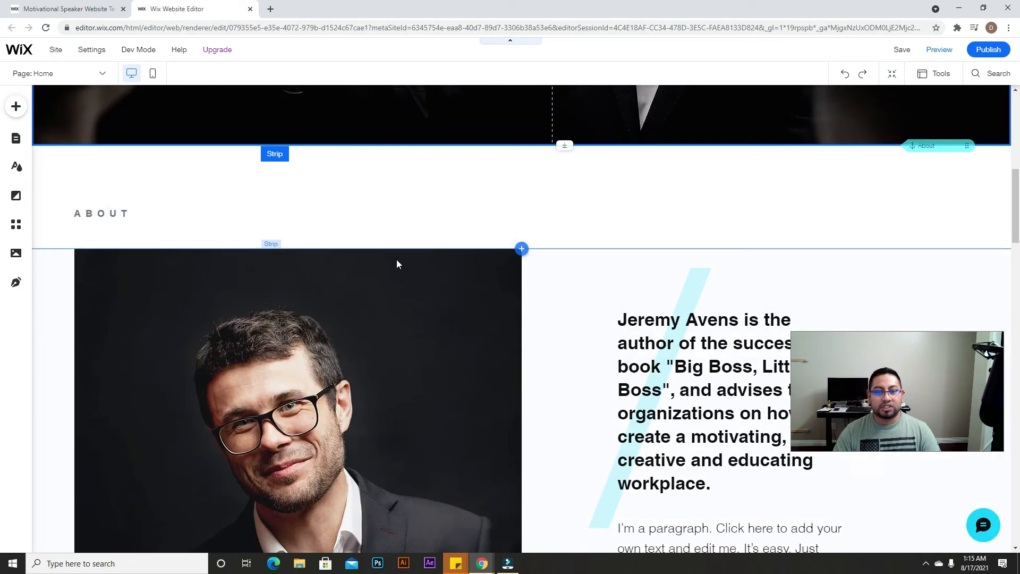
pyautogui.scroll(-2, 731, 294)
pyautogui.scroll(1, 682, 180)
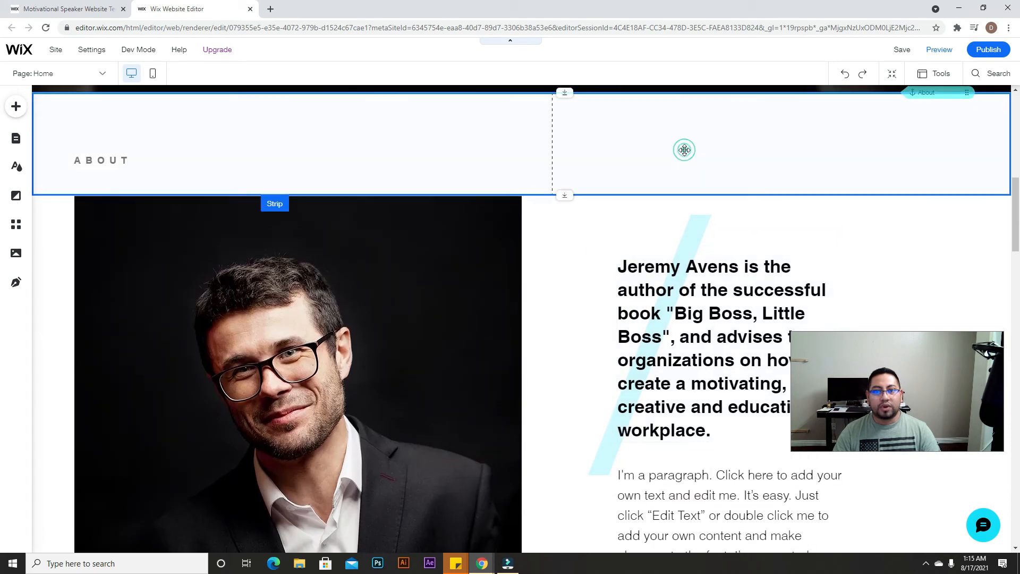
# - Inspect the About heading strip and the two-column strip with the portrait below it
pyautogui.click(357, 179)
pyautogui.scroll(3, 600, 255)
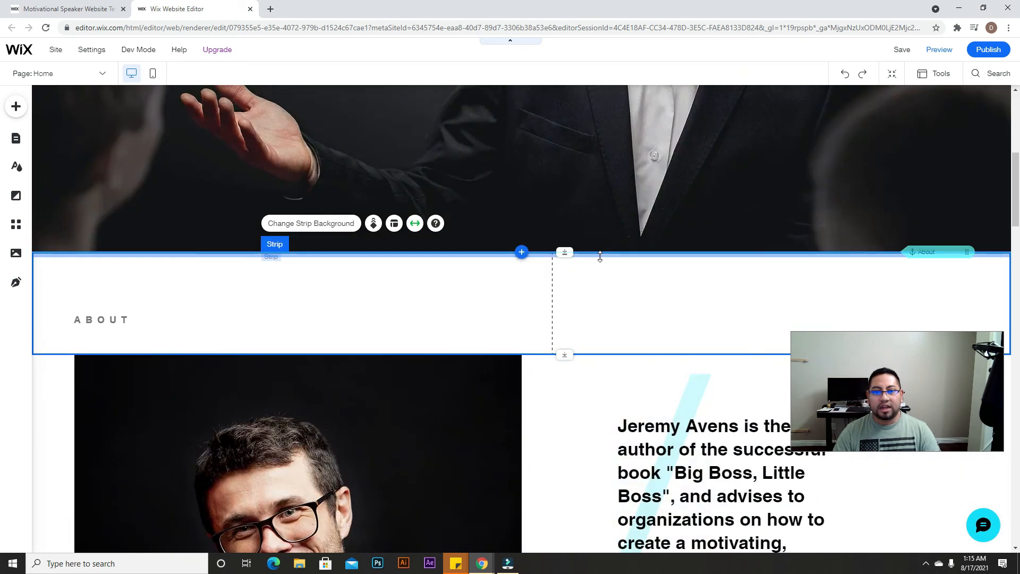
pyautogui.moveTo(601, 289)
pyautogui.mouseDown()
pyautogui.moveTo(590, 257)
pyautogui.moveTo(580, 310)
pyautogui.moveTo(579, 262)
pyautogui.moveTo(584, 289)
pyautogui.mouseUp()
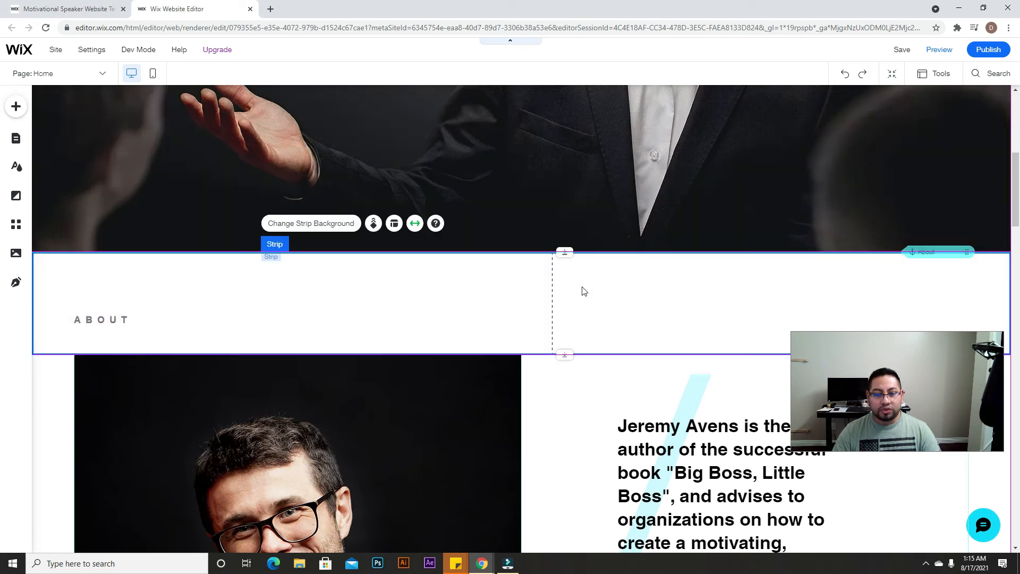
pyautogui.scroll(-4, 585, 308)
pyautogui.click(577, 310)
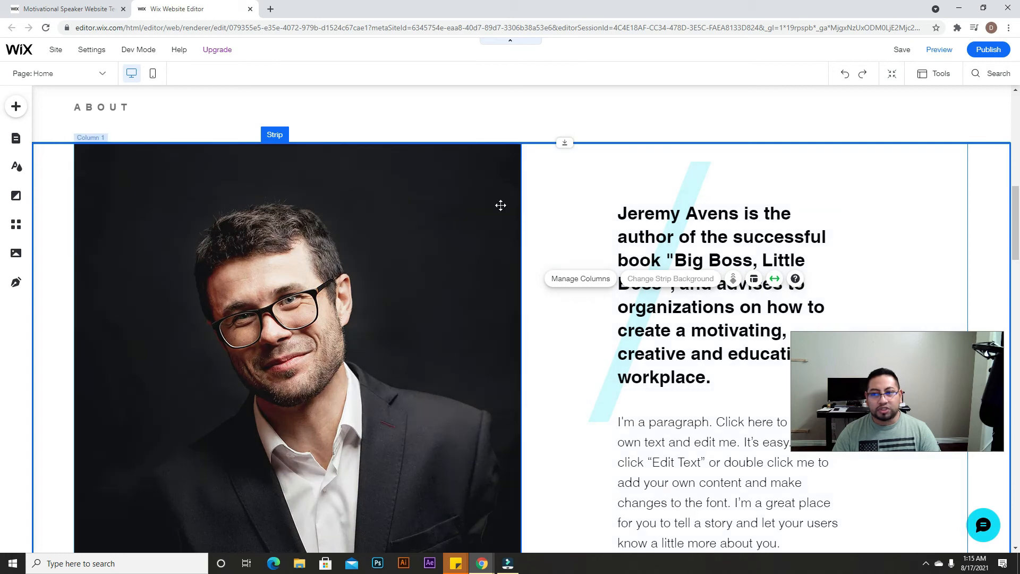
pyautogui.scroll(-3, 129, 266)
pyautogui.scroll(3, 75, 201)
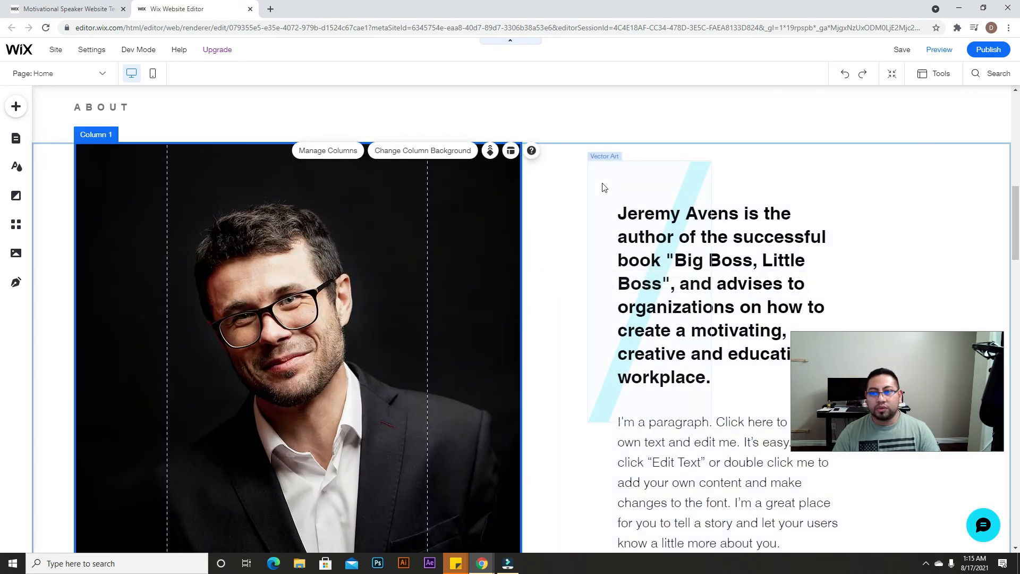
# - Inspect the vector art, column layout and column management options of the About section's two-column strip
pyautogui.click(603, 187)
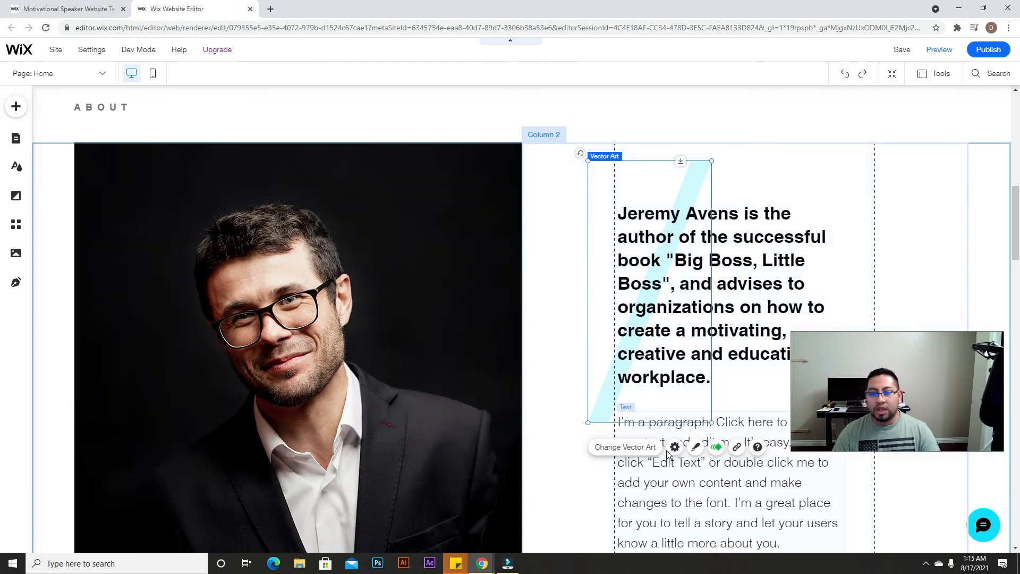
pyautogui.scroll(-1, 597, 230)
pyautogui.click(556, 187)
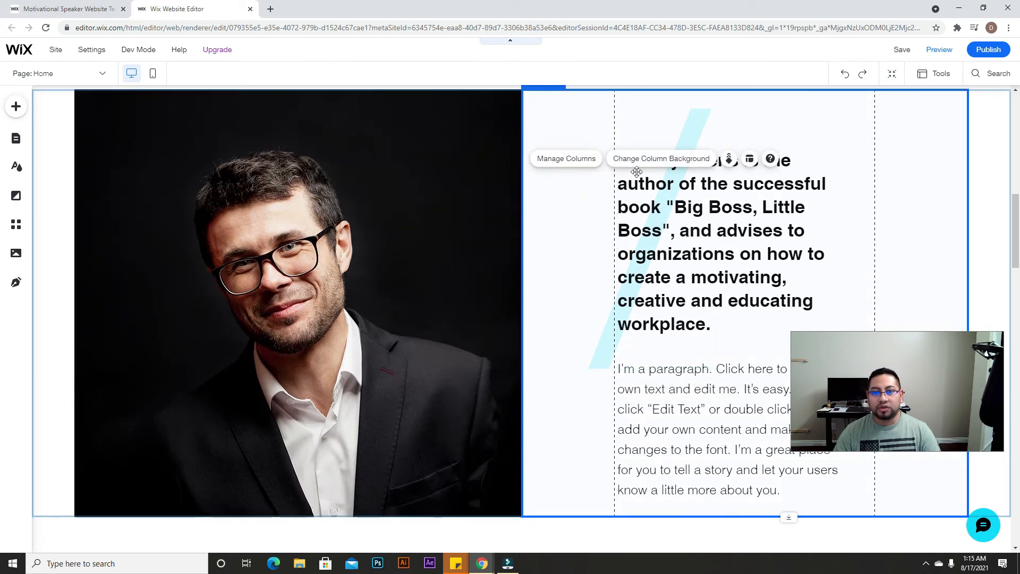
pyautogui.click(749, 158)
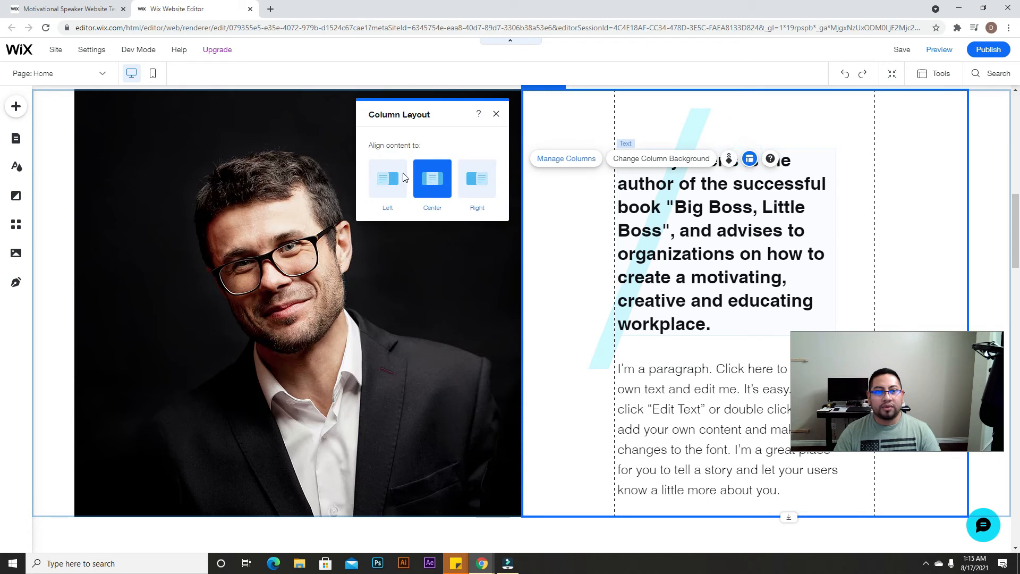
pyautogui.click(564, 162)
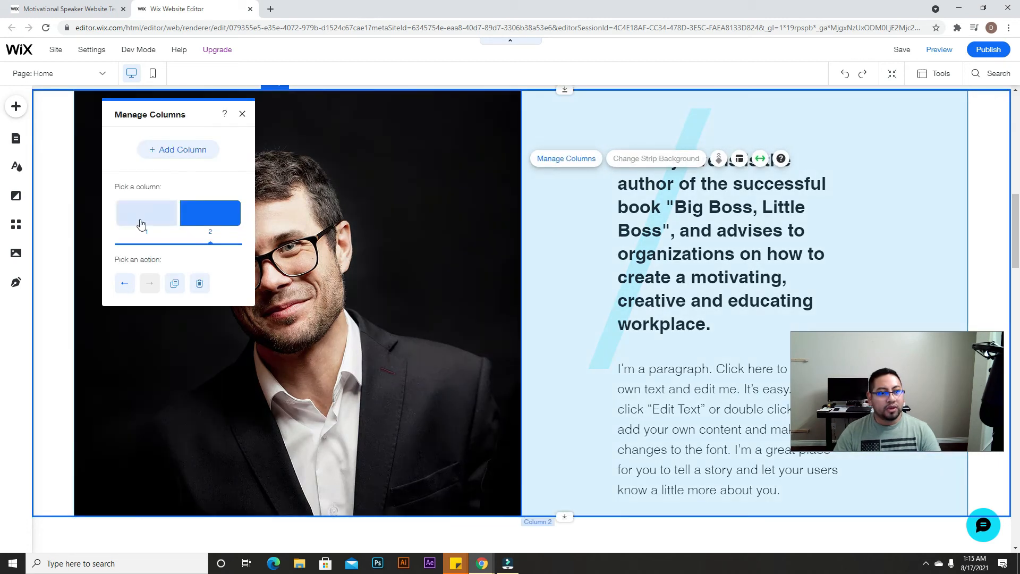
pyautogui.click(996, 187)
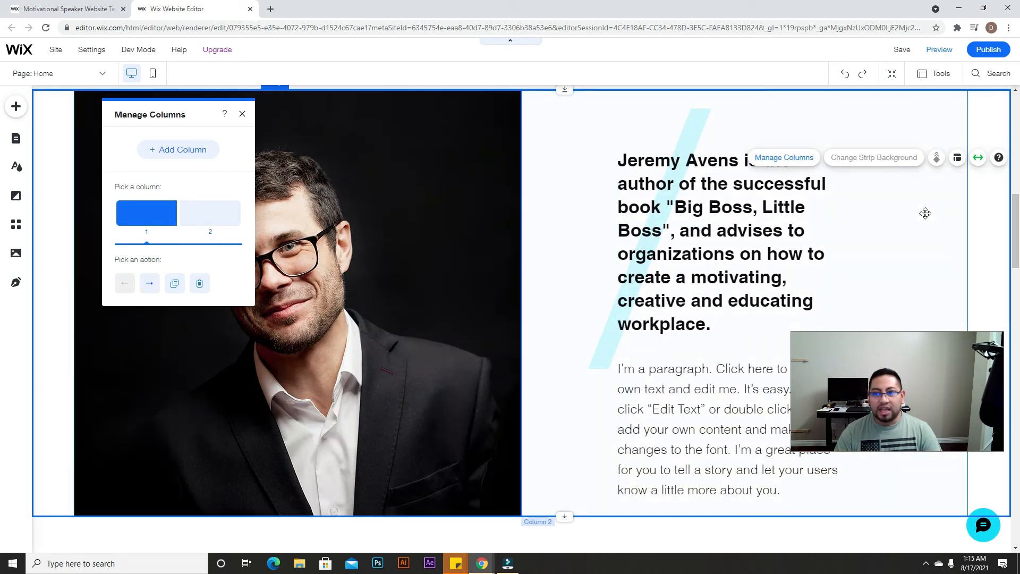
pyautogui.click(994, 212)
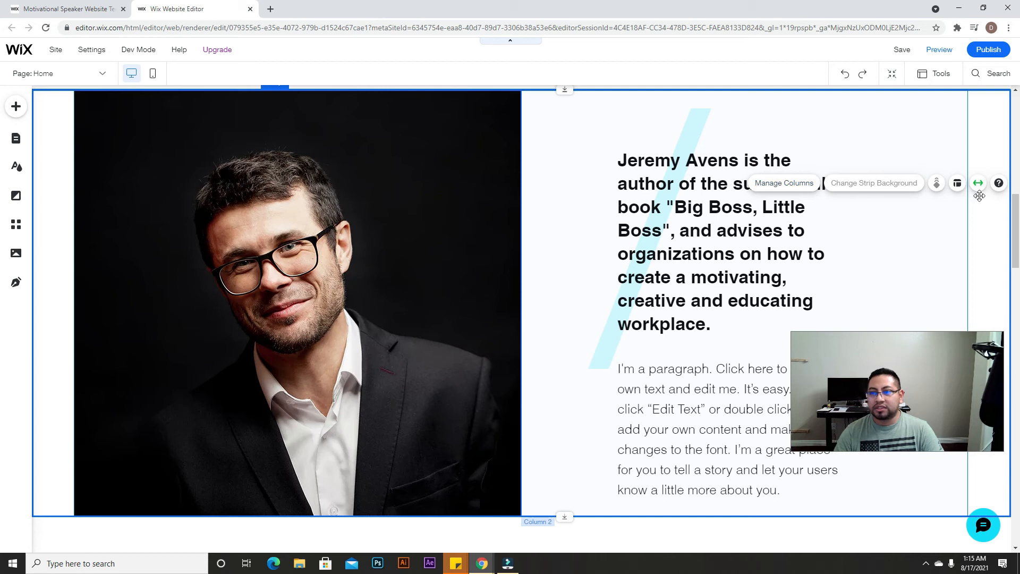
# - Examine the audience-photo strip and the Publications and Speaking sections below it
pyautogui.scroll(-8, 656, 326)
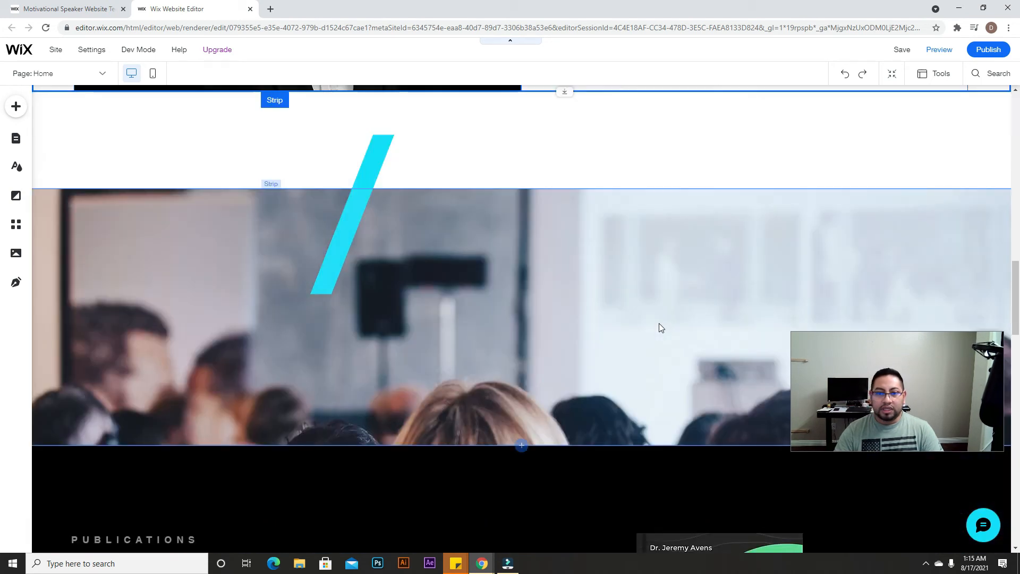
pyautogui.scroll(-4, 659, 326)
pyautogui.scroll(3, 582, 288)
pyautogui.click(582, 288)
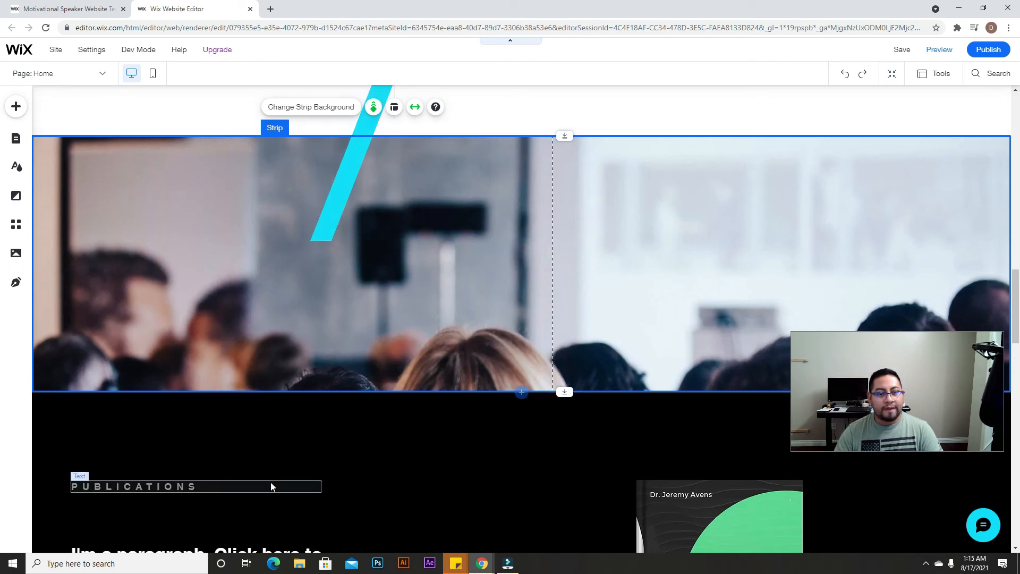
pyautogui.scroll(-9, 273, 486)
pyautogui.scroll(4, 253, 419)
pyautogui.scroll(-10, 457, 374)
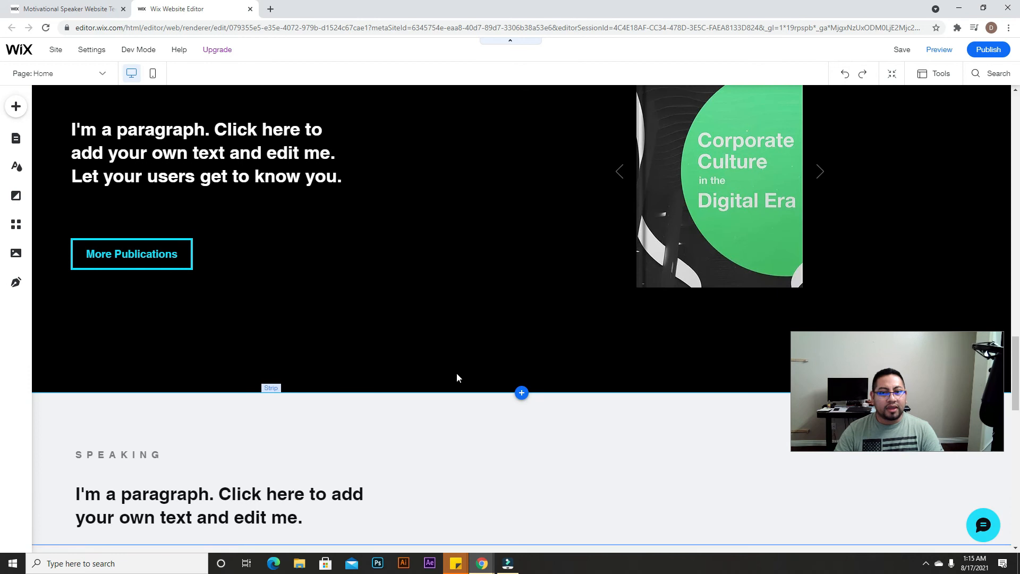
pyautogui.scroll(10, 449, 380)
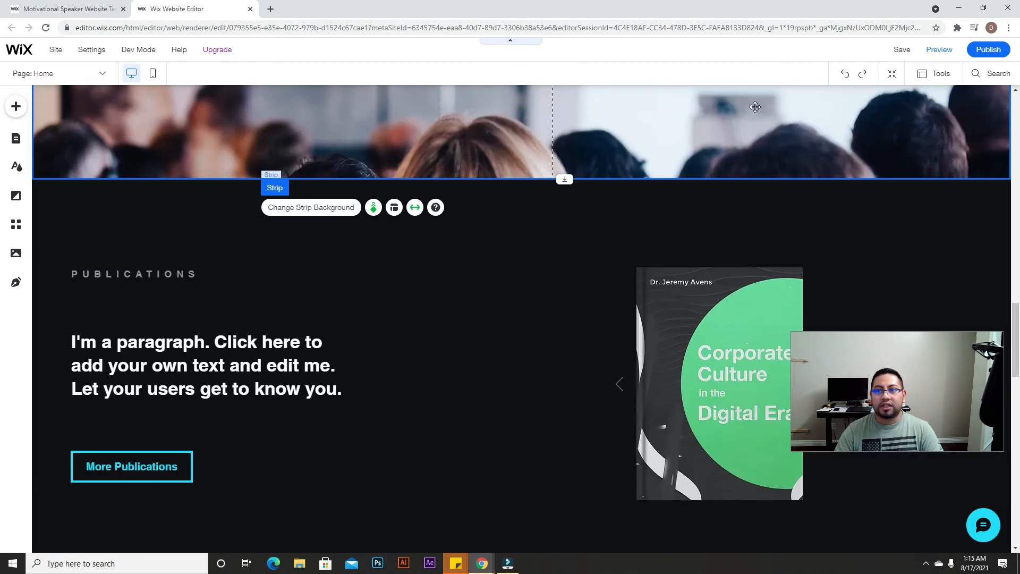
# - Preview how the audience-photo strip above Publications behaves while scrolling, and return to the editor
pyautogui.click(939, 49)
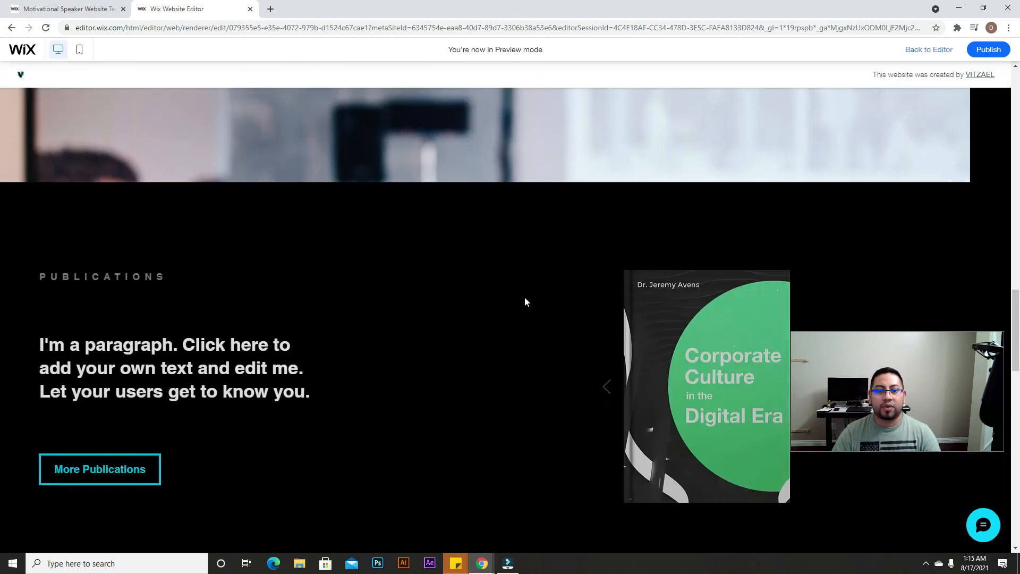
pyautogui.scroll(-3, 524, 296)
pyautogui.scroll(4, 543, 331)
pyautogui.scroll(7, 913, 218)
pyautogui.scroll(-2, 829, 278)
pyautogui.scroll(2, 872, 186)
pyautogui.click(941, 49)
# - Delete the two-column content with the portrait and author text from the About section
pyautogui.scroll(4, 802, 226)
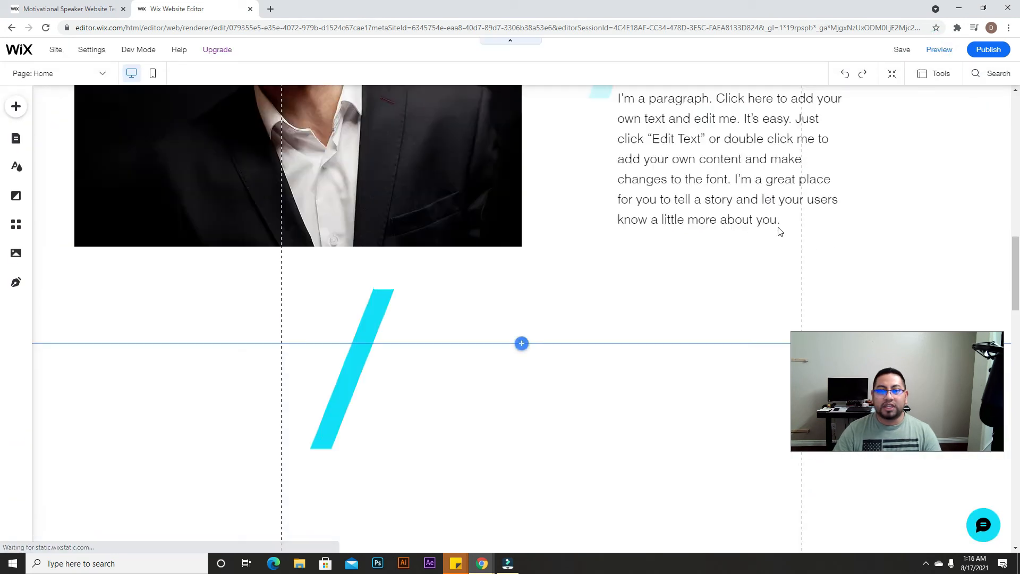
pyautogui.scroll(8, 546, 237)
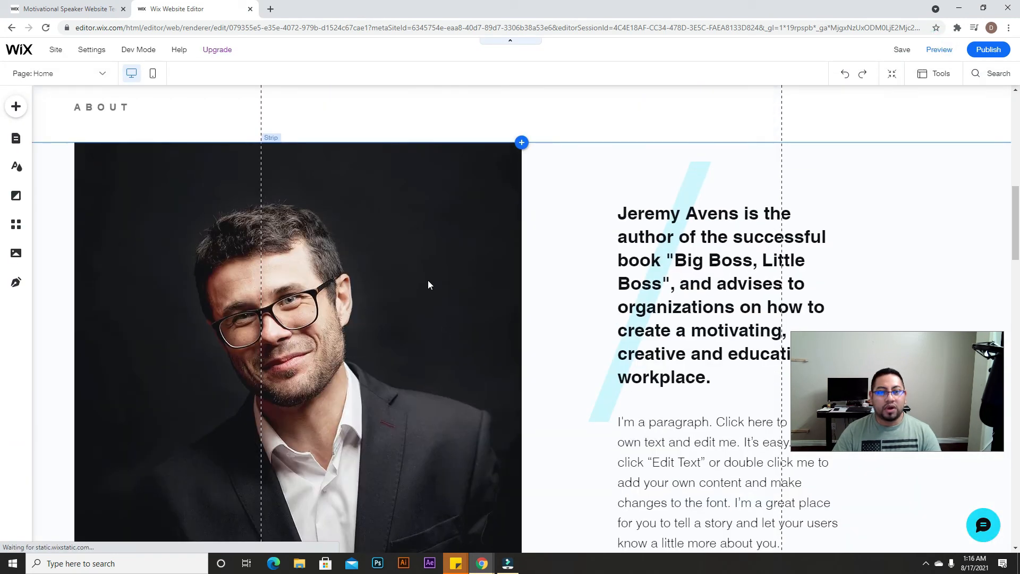
pyautogui.click(429, 285)
pyautogui.press('Delete')
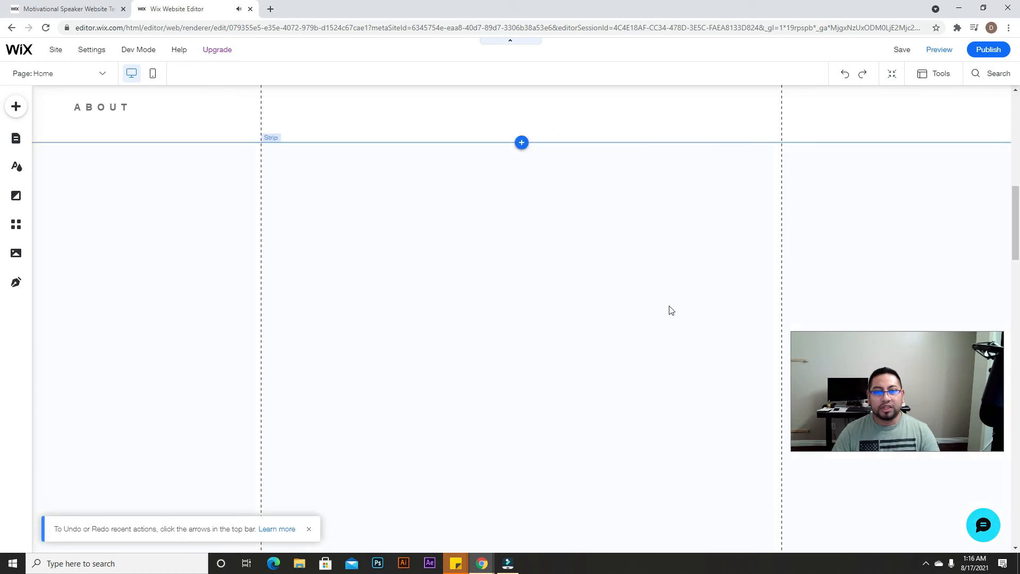
# - Add the Unsplash photo of colourful fruit and breakfast food to the page and place it in the emptied About area
pyautogui.click(18, 104)
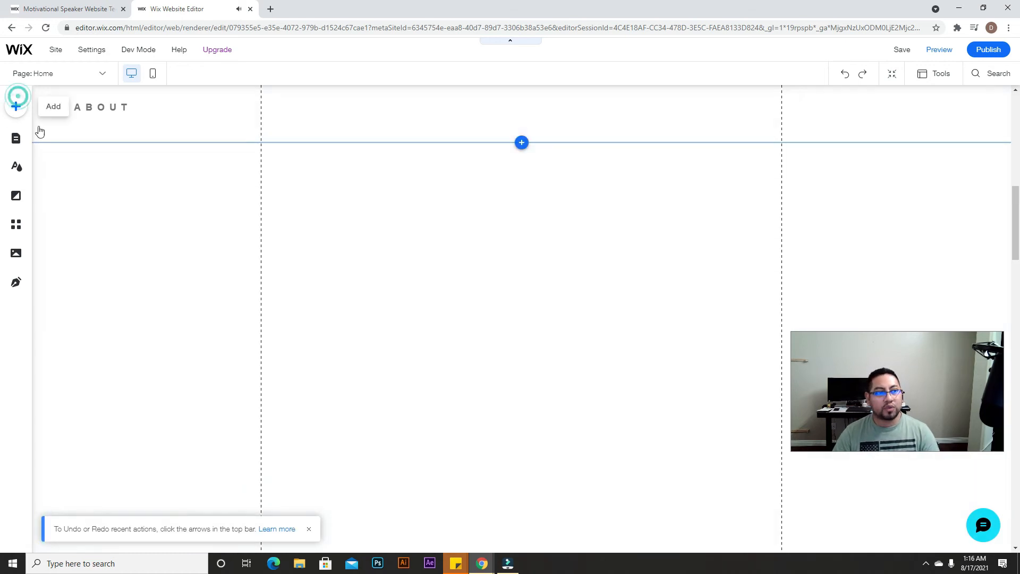
pyautogui.moveTo(61, 171)
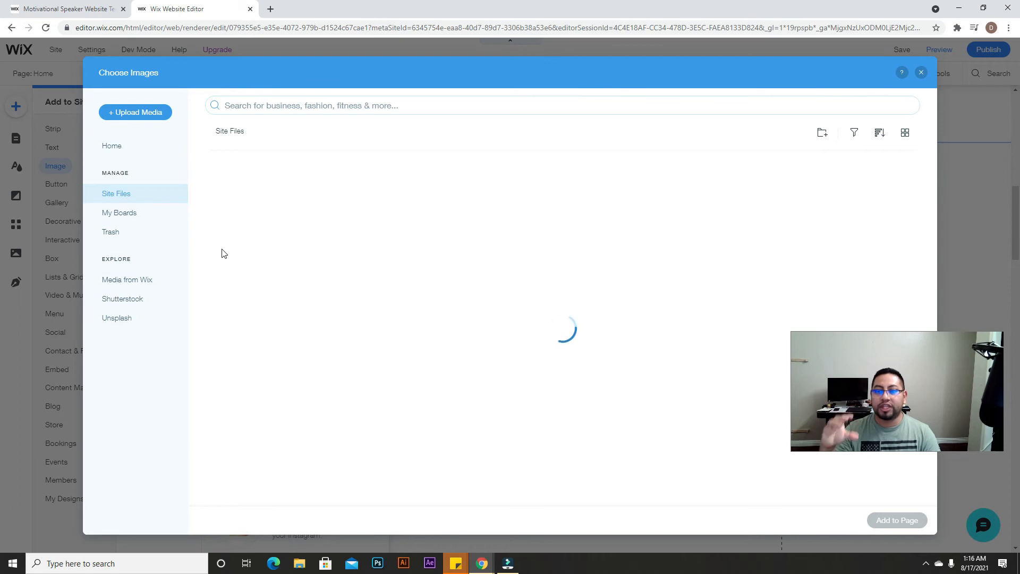
pyautogui.click(117, 317)
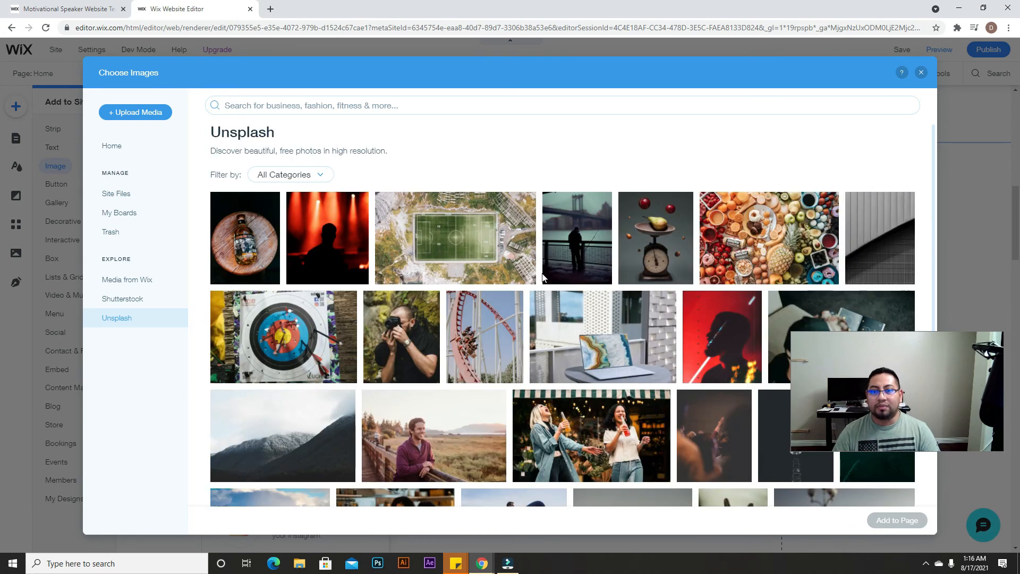
pyautogui.click(780, 248)
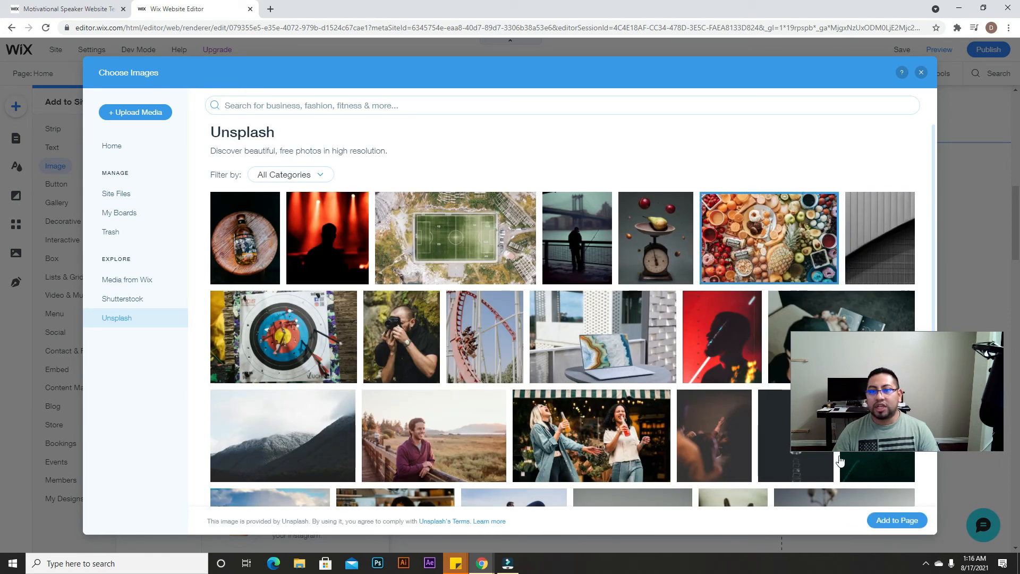
pyautogui.click(895, 520)
pyautogui.moveTo(607, 330); pyautogui.dragTo(379, 287)
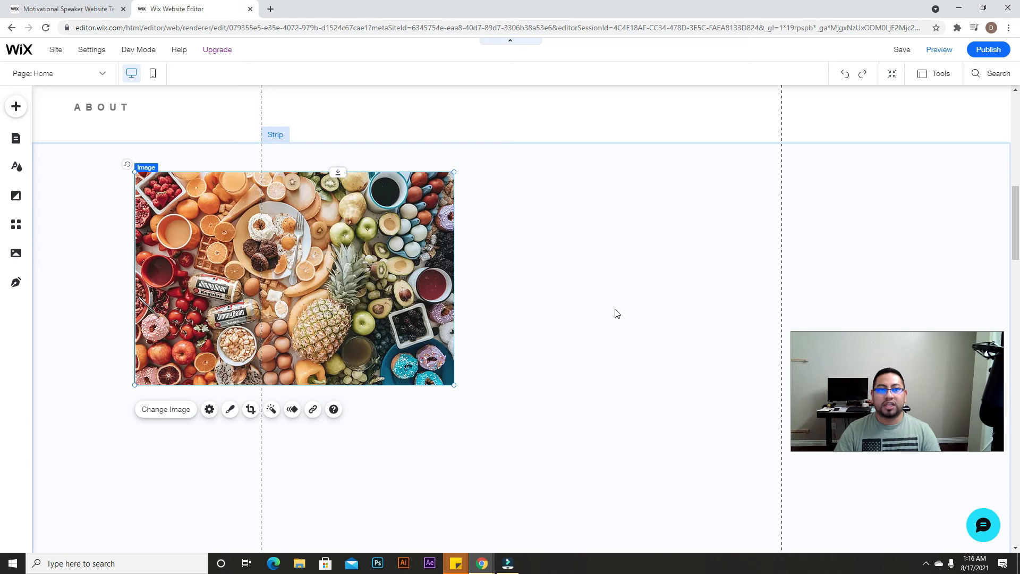
pyautogui.moveTo(389, 226); pyautogui.dragTo(460, 243)
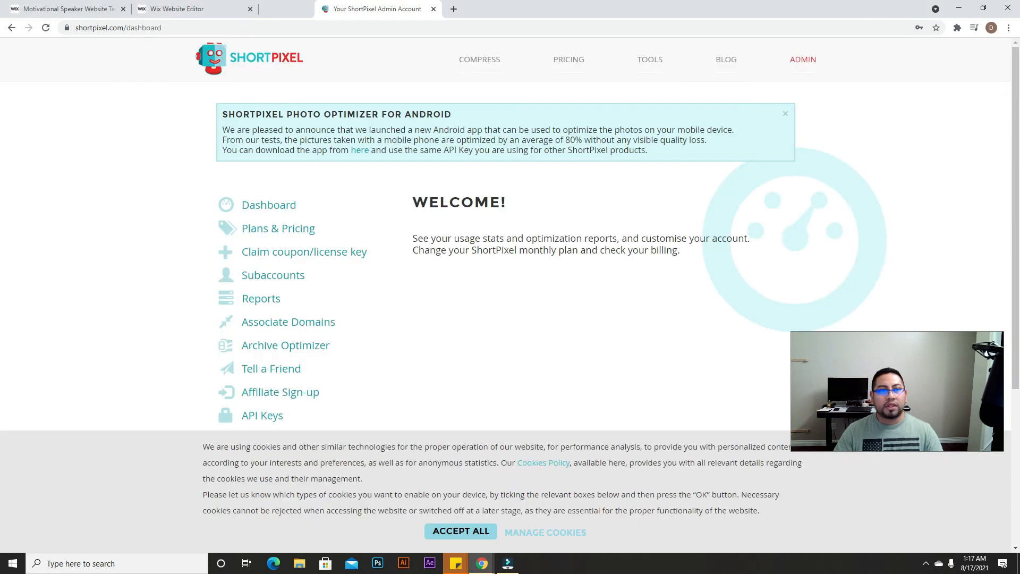
# - Highlight the shortpixel.com domain in the ShortPixel dashboard's web address
pyautogui.click(107, 30)
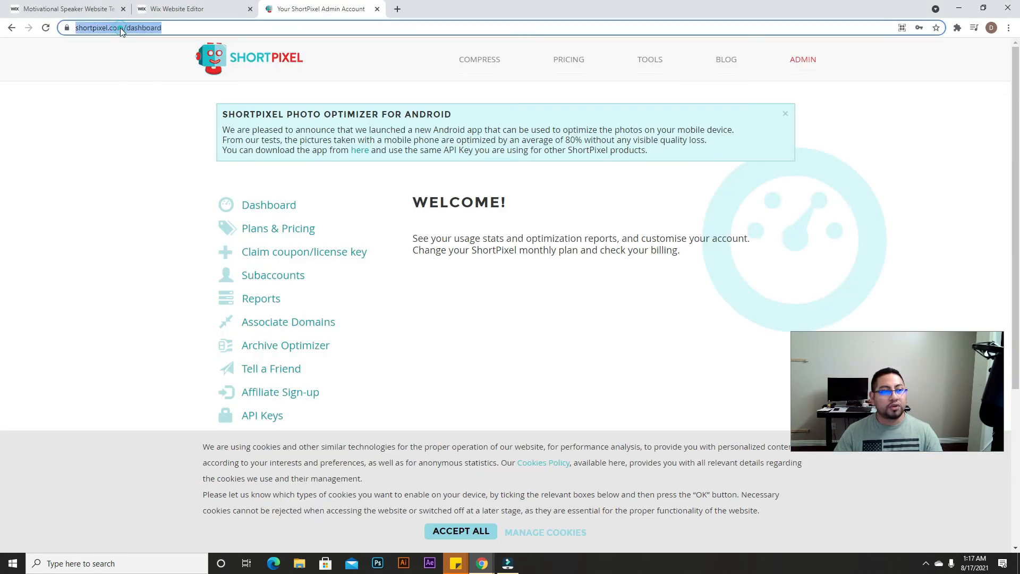
pyautogui.click(135, 27)
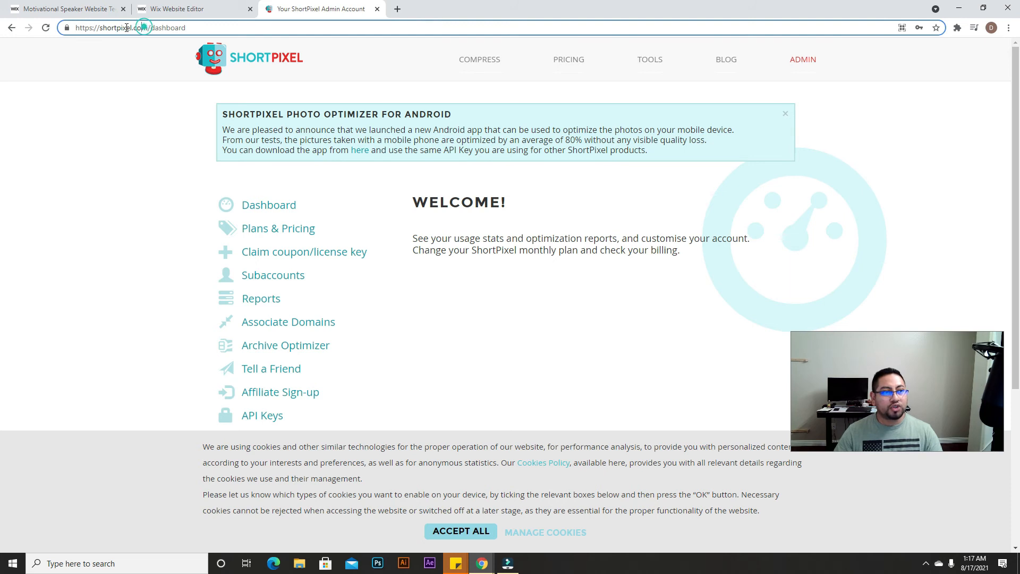
pyautogui.moveTo(127, 27); pyautogui.dragTo(75, 30)
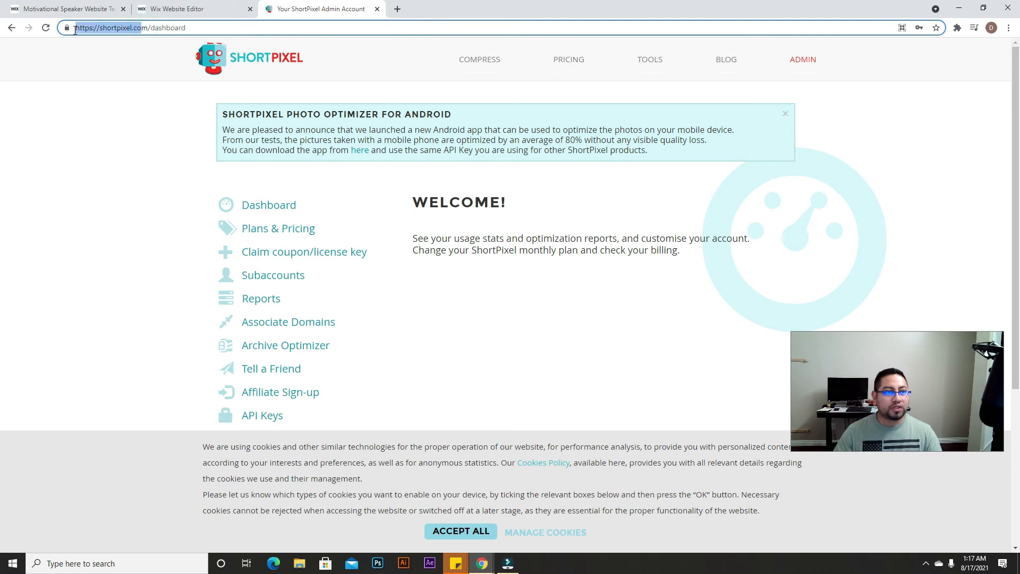
# - Open the ShortPixel Image Optimizer pricing and examine the free and paid monthly plans
pyautogui.click(565, 56)
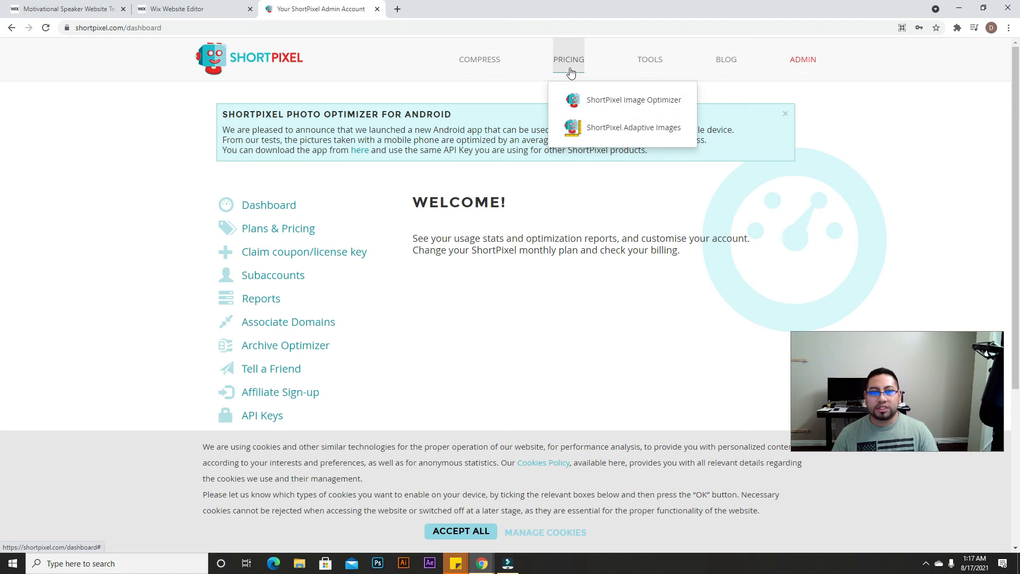
pyautogui.click(629, 109)
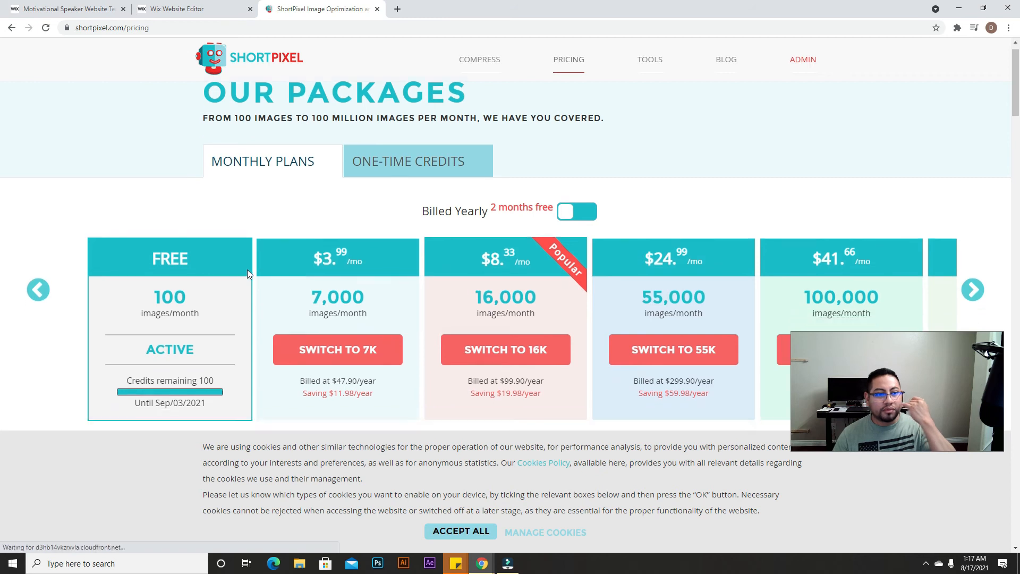
pyautogui.scroll(-2, 213, 266)
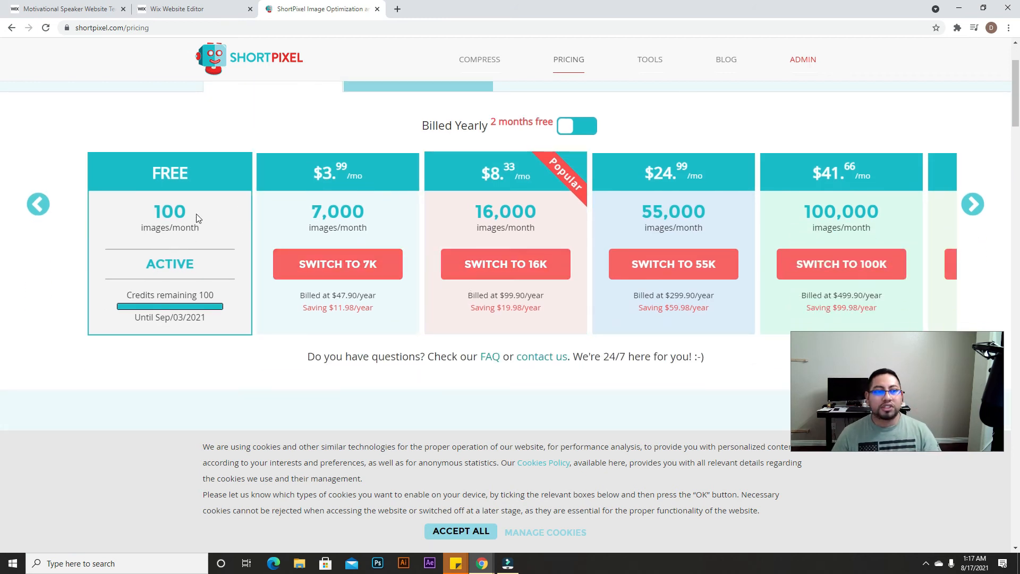
pyautogui.scroll(2, 279, 163)
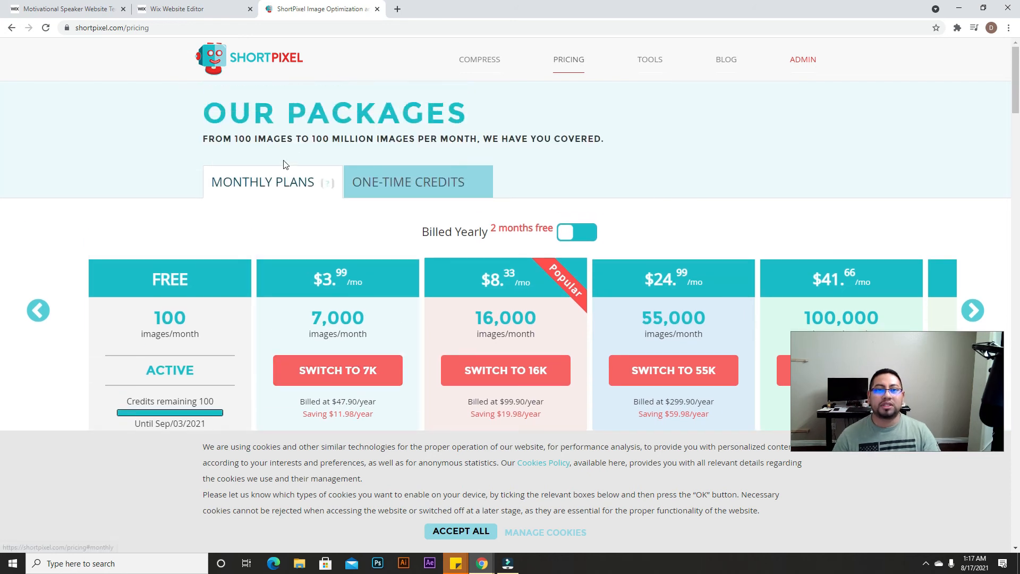
pyautogui.scroll(-2, 279, 179)
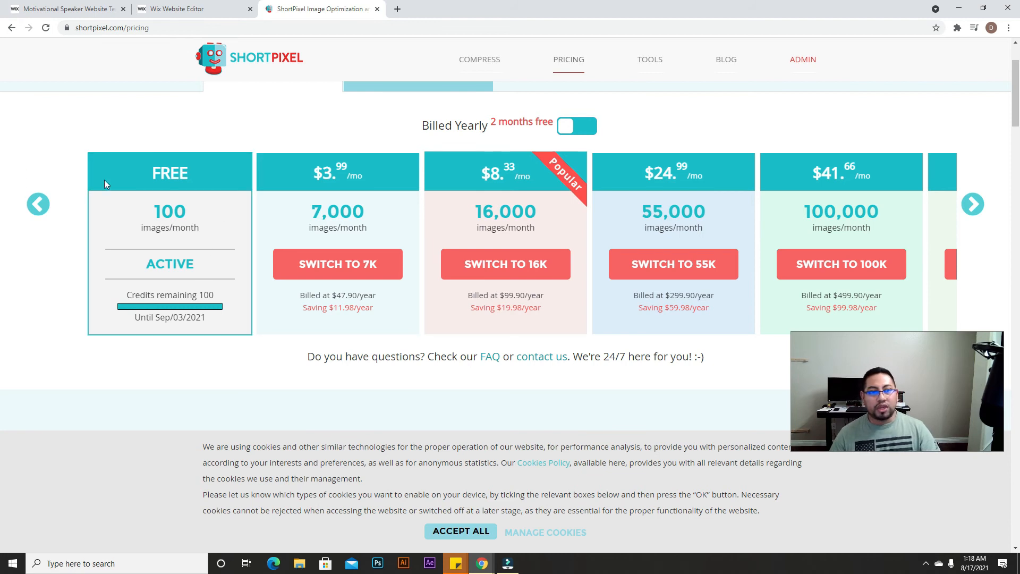
pyautogui.scroll(1, 513, 59)
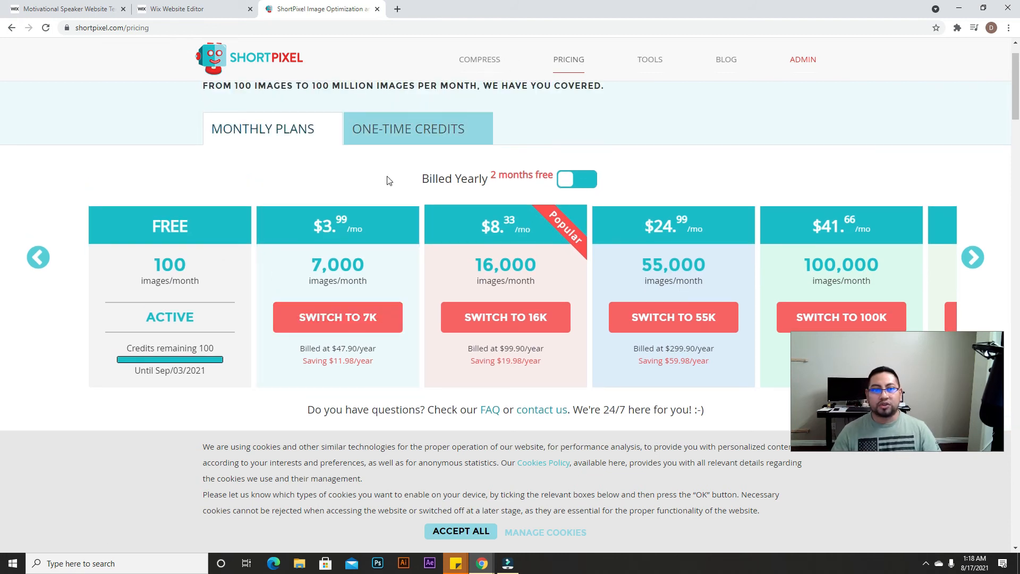
pyautogui.scroll(1, 585, 66)
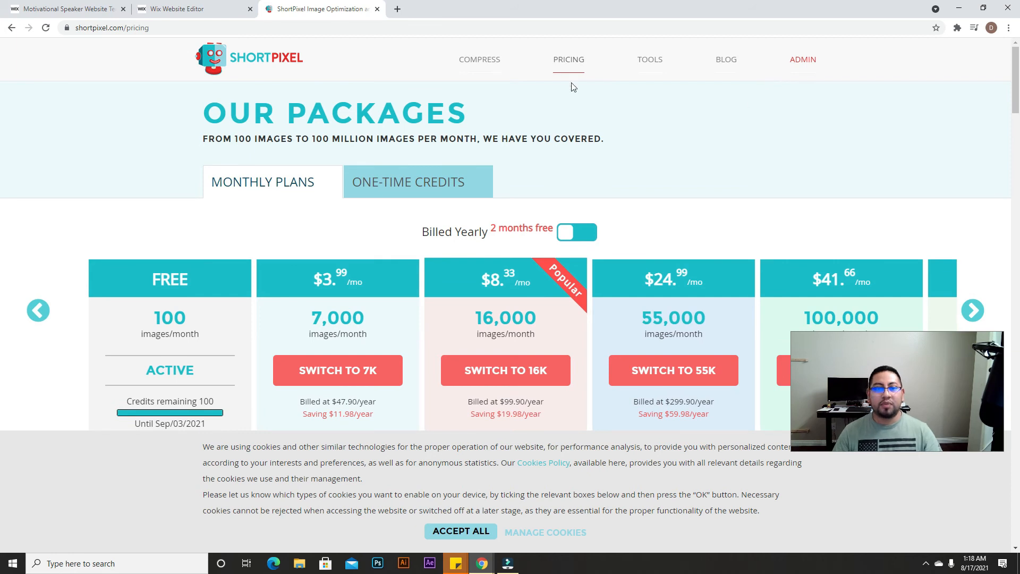
pyautogui.scroll(-3, 197, 340)
pyautogui.scroll(3, 202, 266)
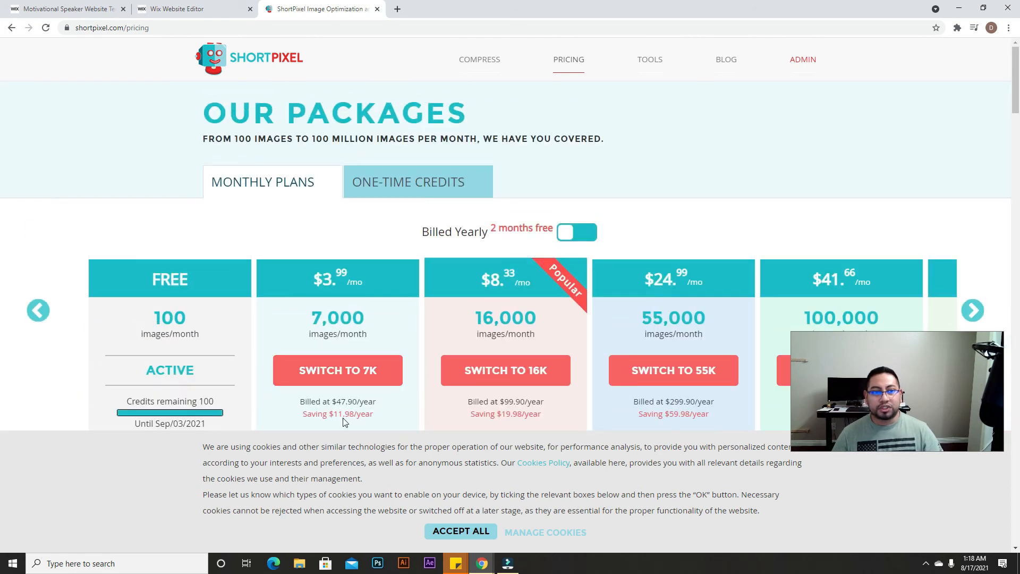
# - Open ShortPixel's online image compression page and set the compression level to Glossy
pyautogui.click(491, 59)
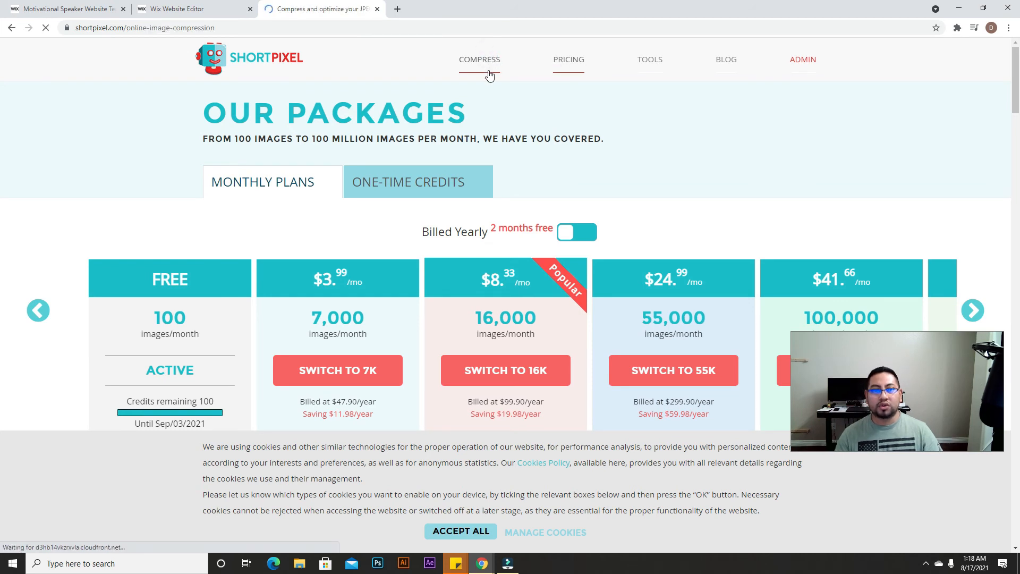
pyautogui.scroll(-2, 481, 272)
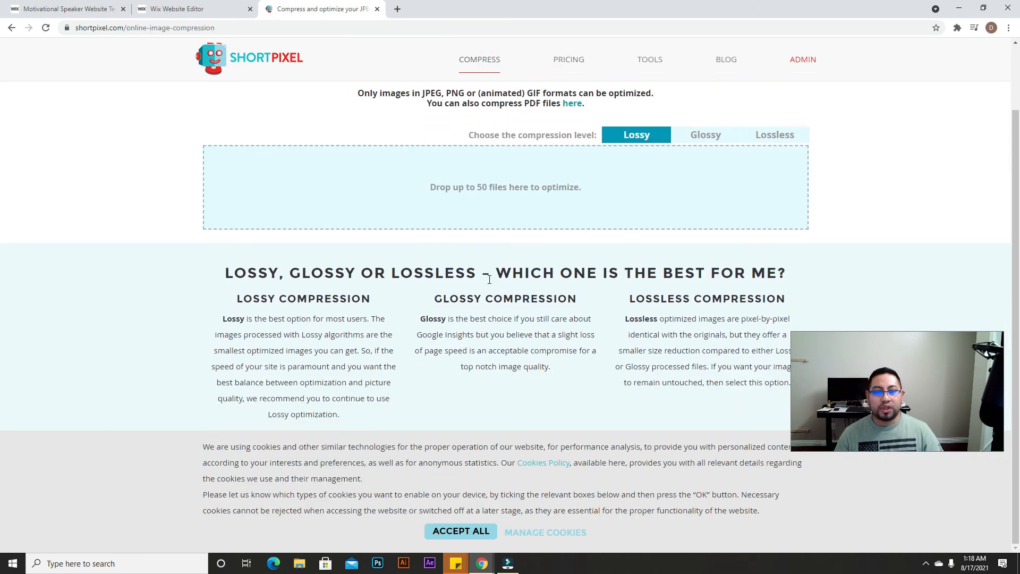
pyautogui.moveTo(897, 385); pyautogui.dragTo(917, 155)
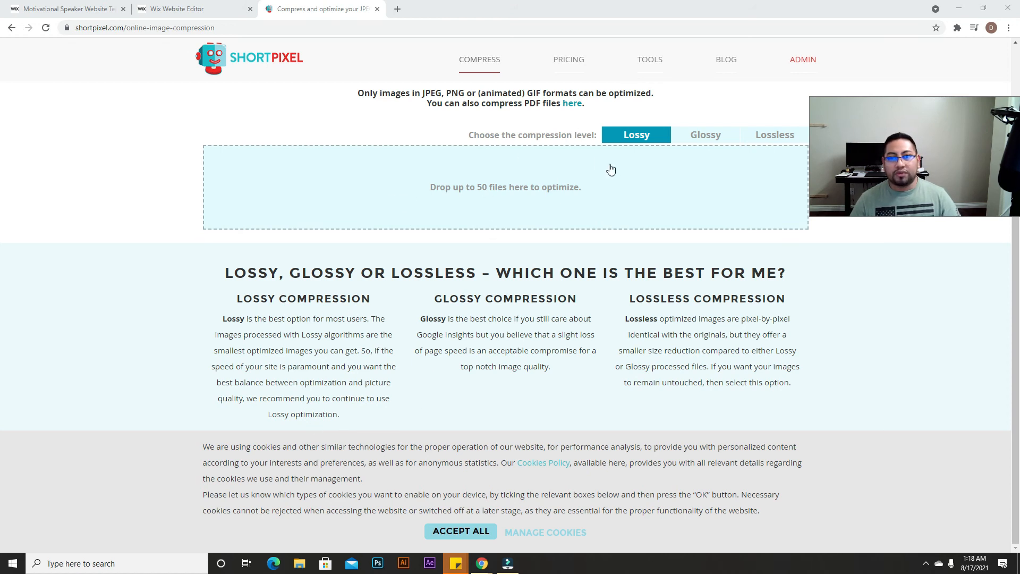
pyautogui.click(709, 134)
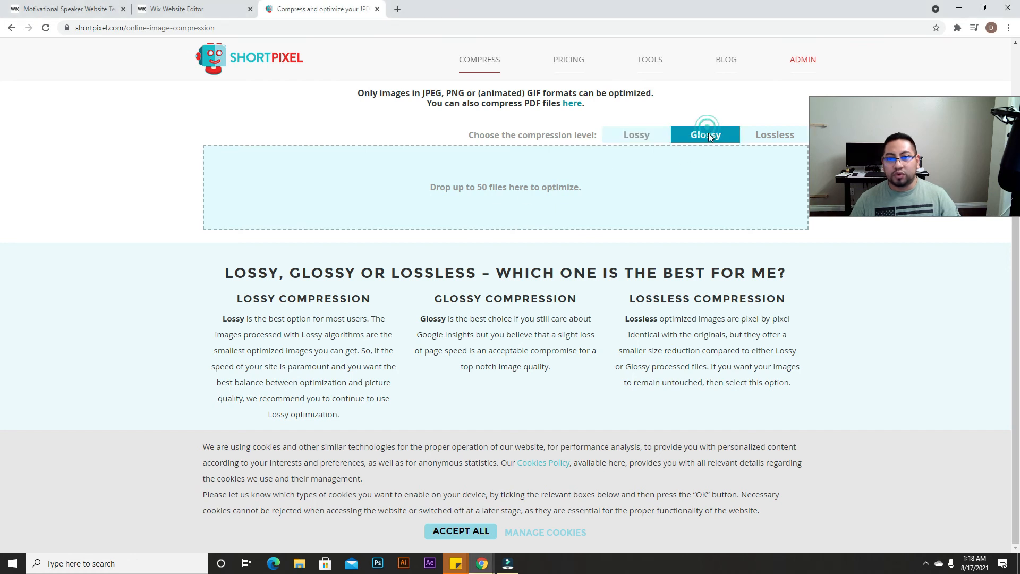
# - Upload the warehouse image pexels-pixabay-221047 from the Downloads folder for compression
pyautogui.click(407, 197)
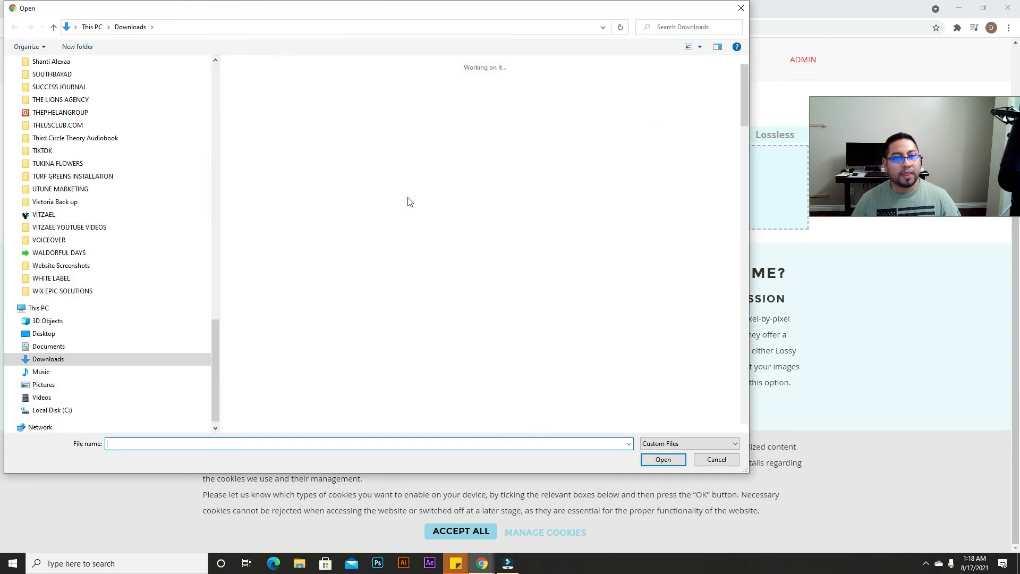
pyautogui.scroll(-5, 468, 247)
pyautogui.scroll(-5, 468, 248)
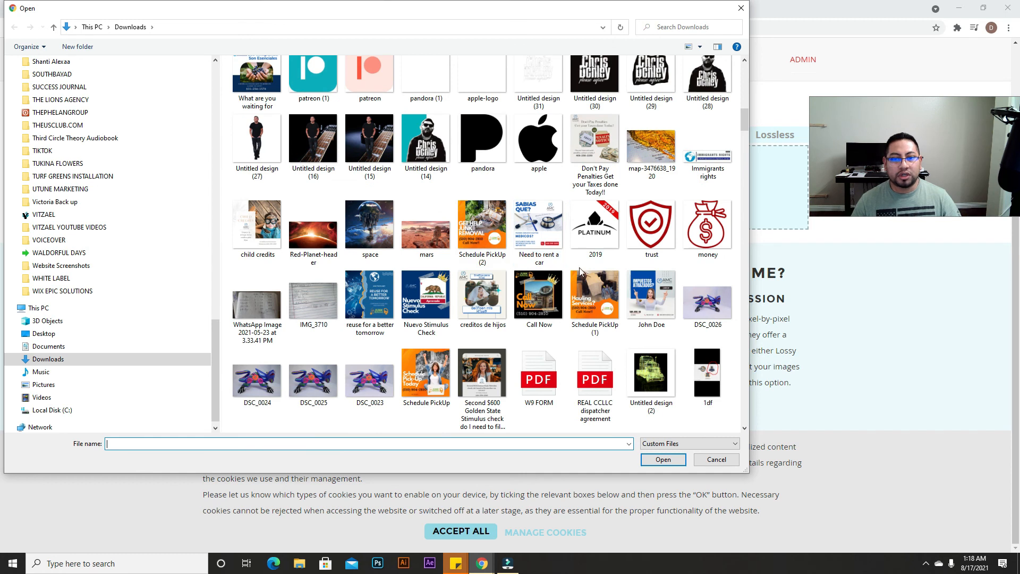
pyautogui.scroll(-5, 582, 272)
pyautogui.click(478, 237)
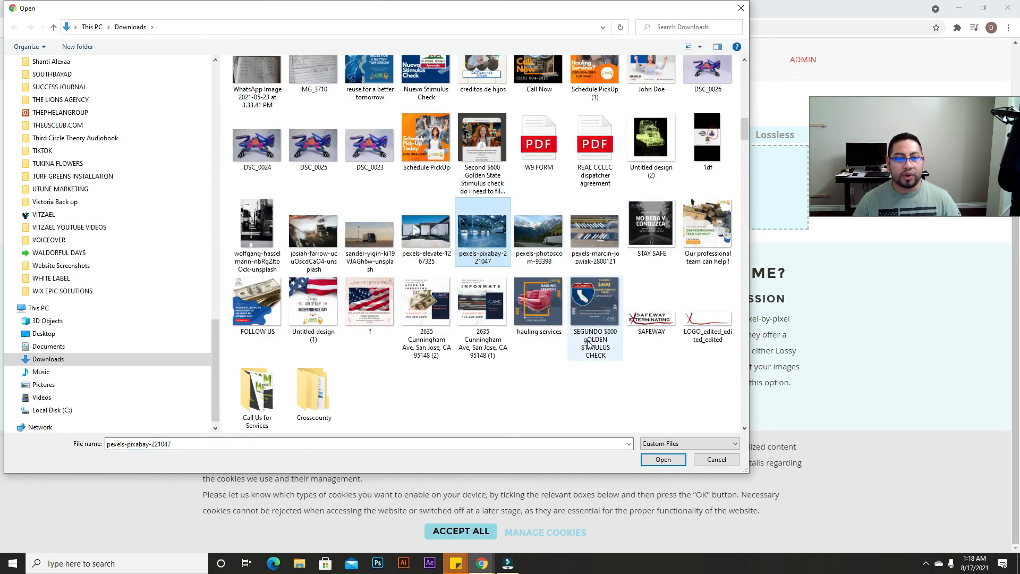
pyautogui.click(663, 459)
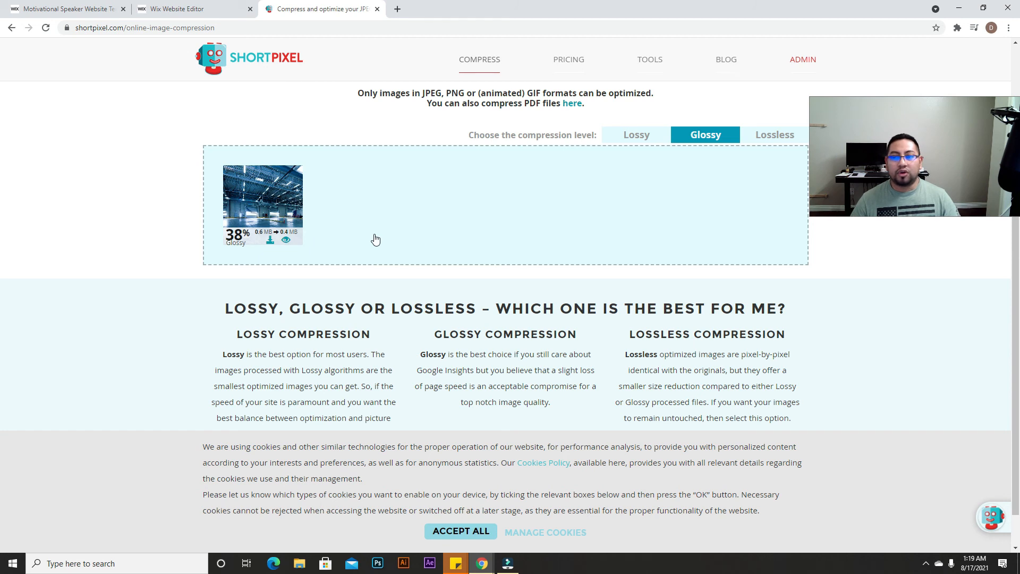
# - Add the adult-advertisement-background-beauty-business photo of the woman from the Downloads folder to the images being compressed
pyautogui.click(356, 211)
pyautogui.scroll(-15, 455, 227)
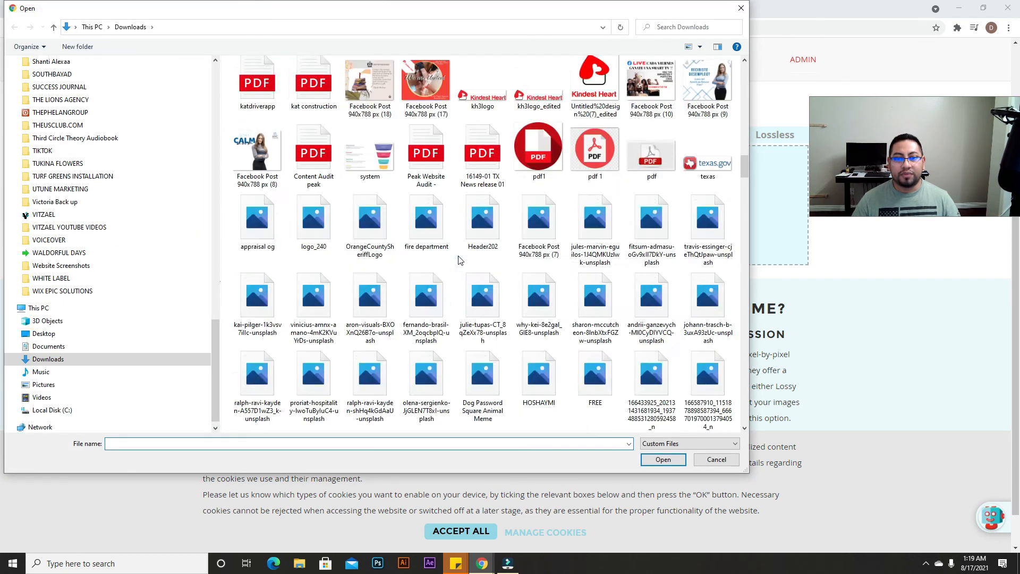
pyautogui.scroll(-5, 460, 260)
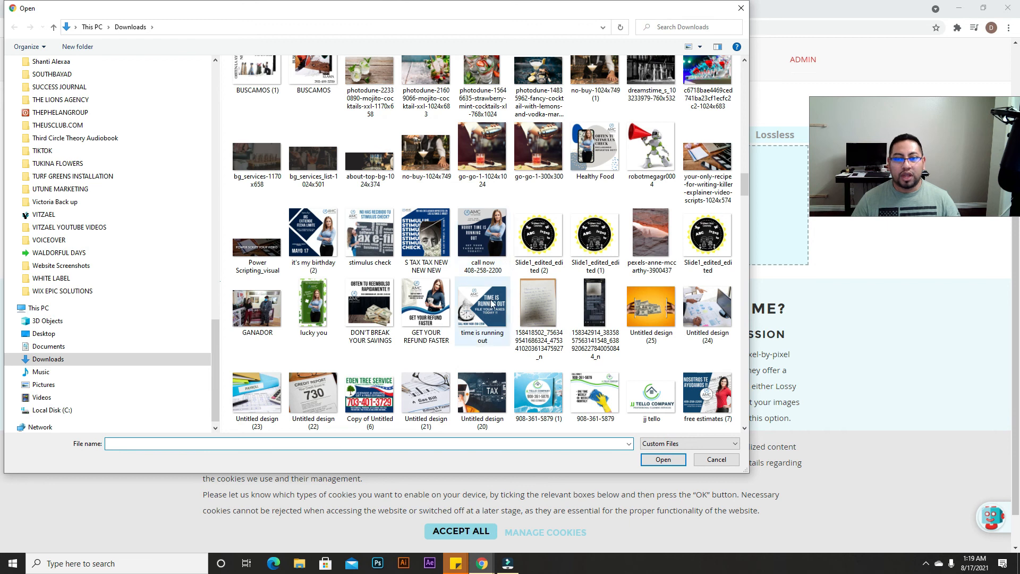
pyautogui.scroll(-5, 494, 304)
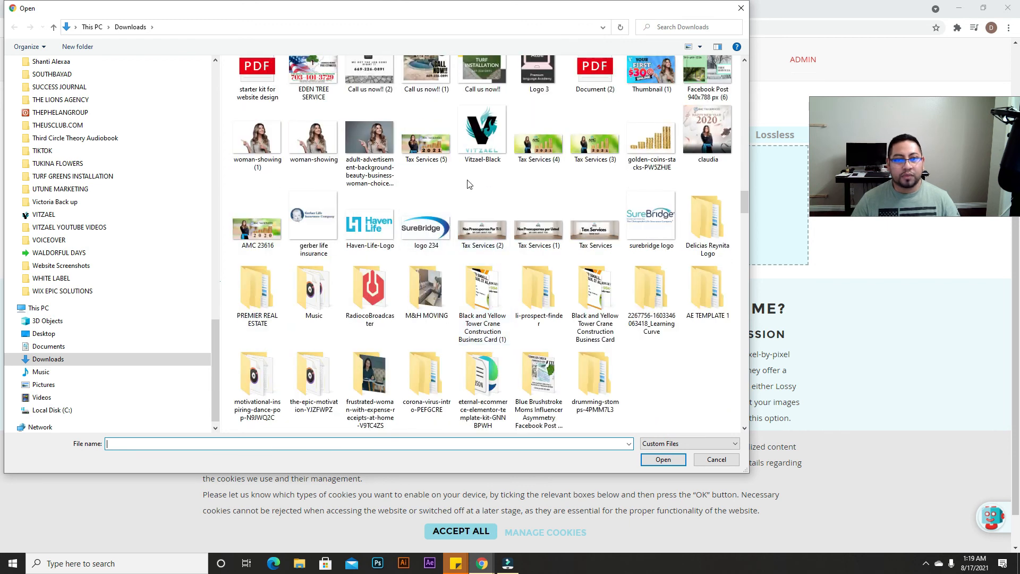
pyautogui.click(369, 139)
pyautogui.click(671, 458)
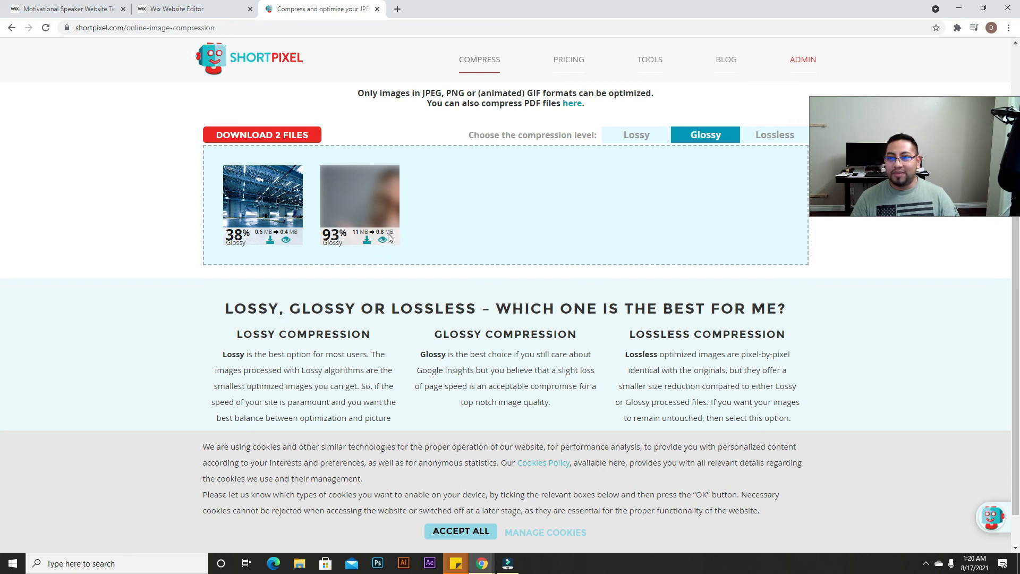
# - Compare the original and optimized versions of the woman's photo with the comparison slider, accept all cookies, and close the comparison
pyautogui.click(383, 239)
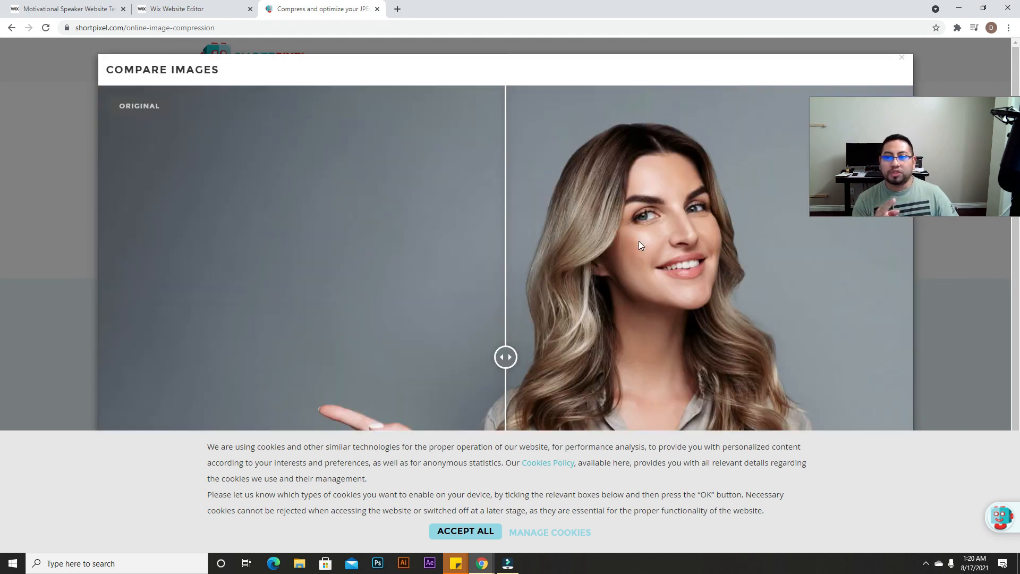
pyautogui.moveTo(505, 357); pyautogui.dragTo(650, 428)
pyautogui.click(466, 532)
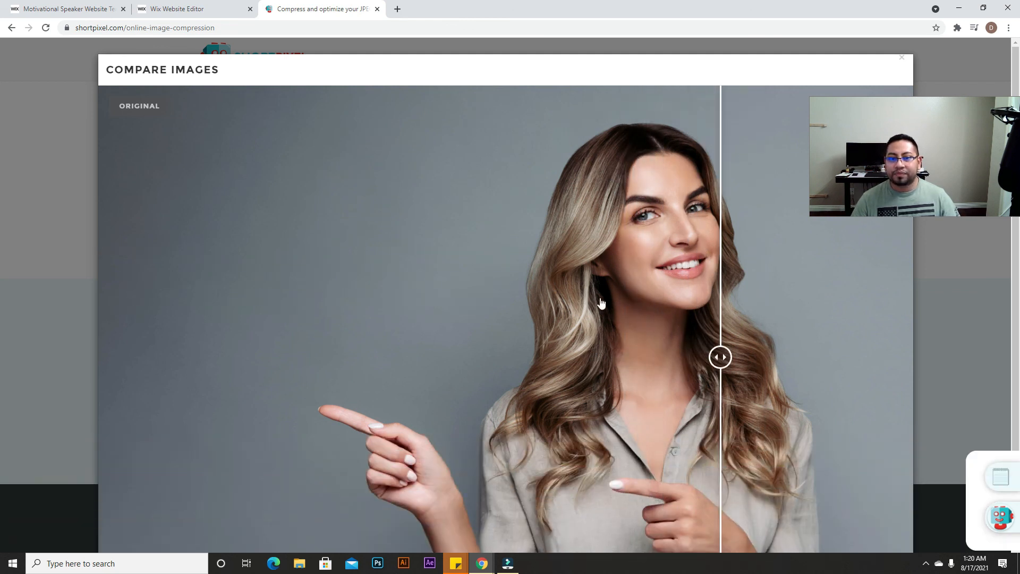
pyautogui.moveTo(728, 302); pyautogui.dragTo(616, 311)
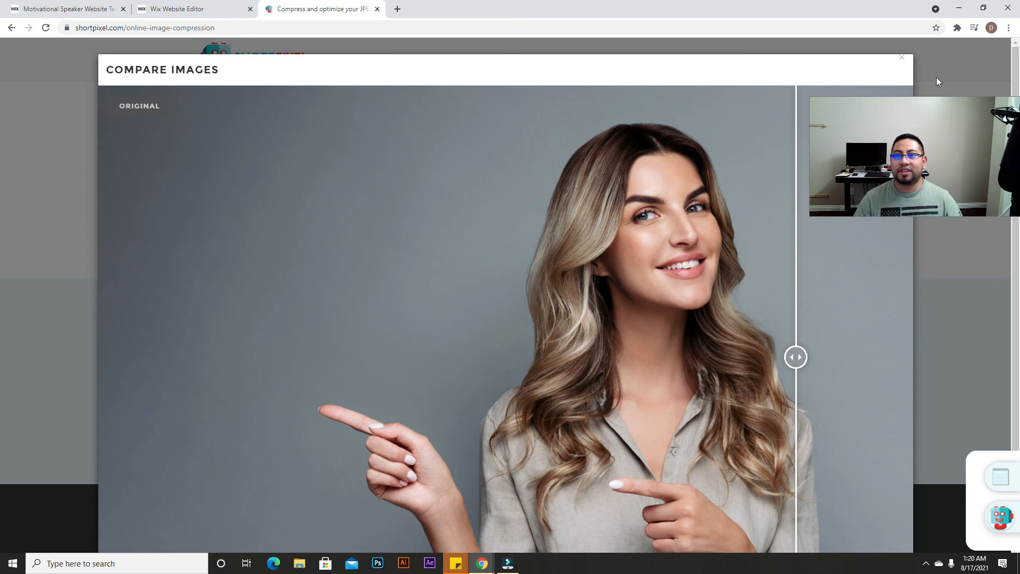
pyautogui.click(900, 58)
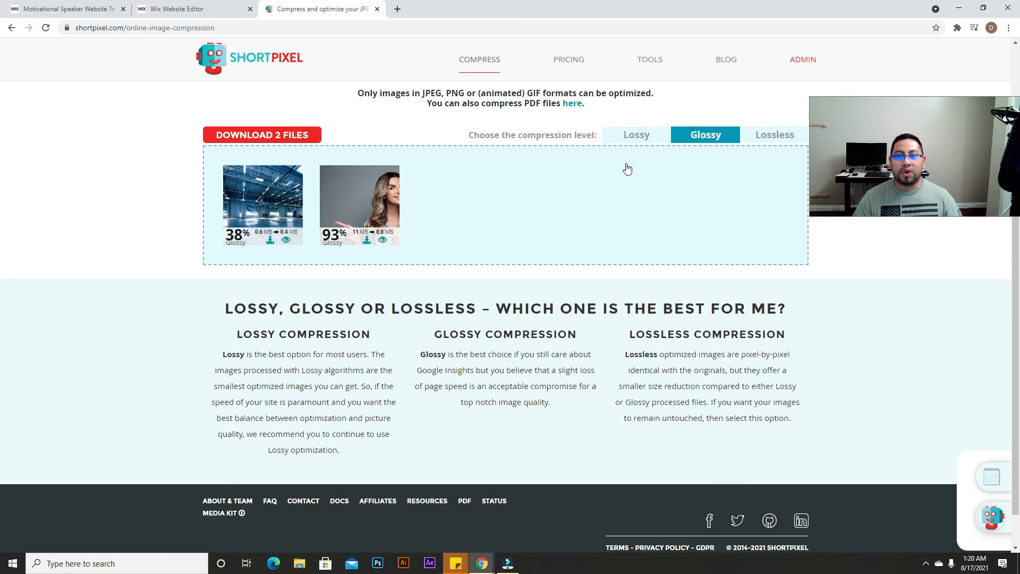
# - Switch the compression level to Lossy and highlight parts of the Lossy and Lossless compression descriptions
pyautogui.click(652, 135)
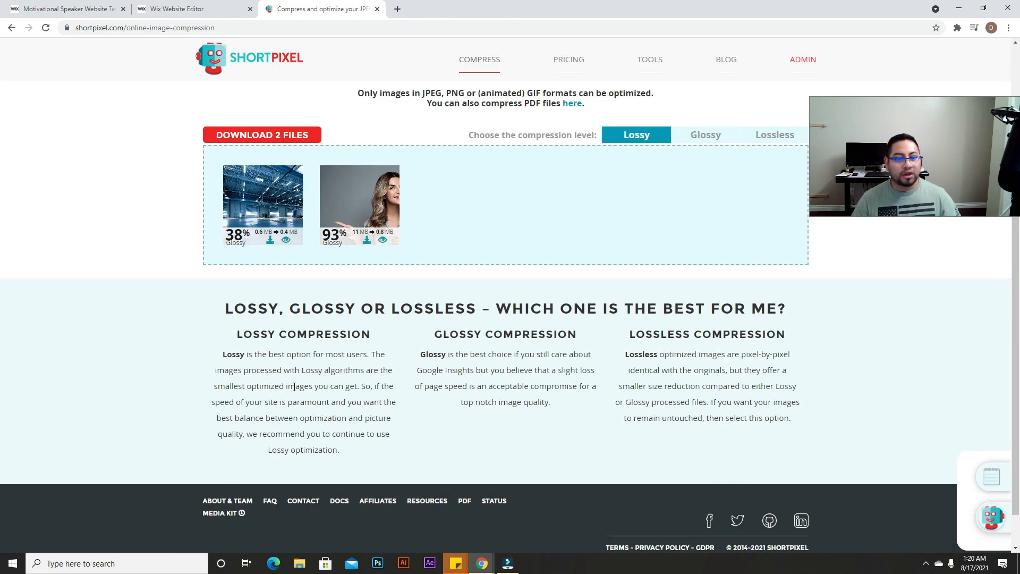
pyautogui.moveTo(299, 355); pyautogui.dragTo(360, 447)
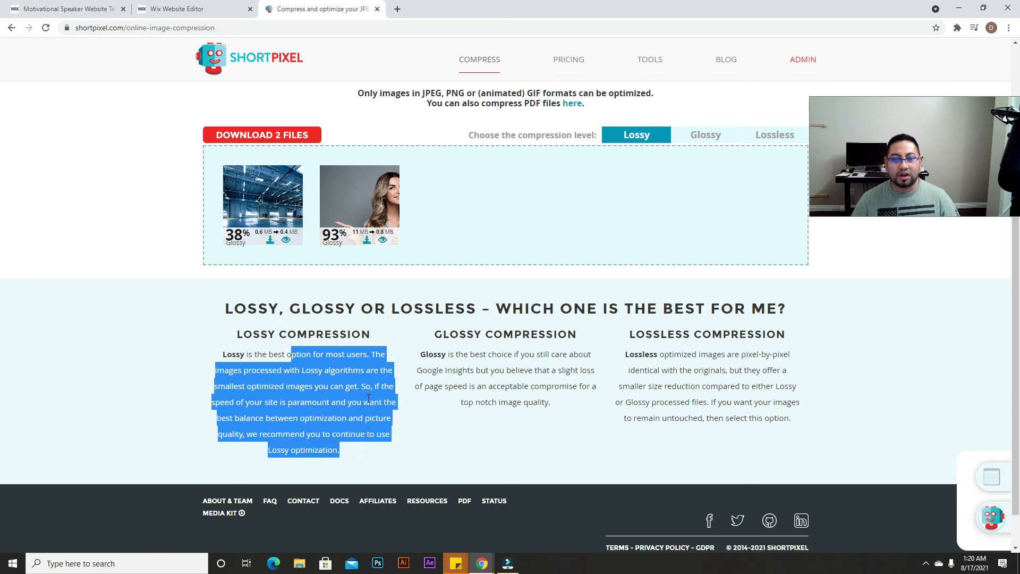
pyautogui.click(368, 425)
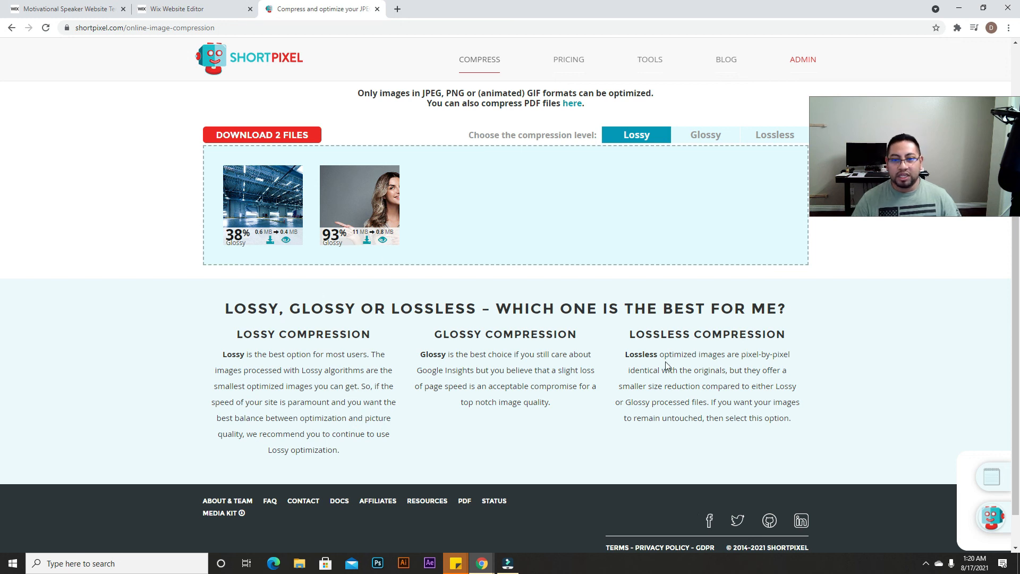
pyautogui.moveTo(631, 351); pyautogui.dragTo(761, 356)
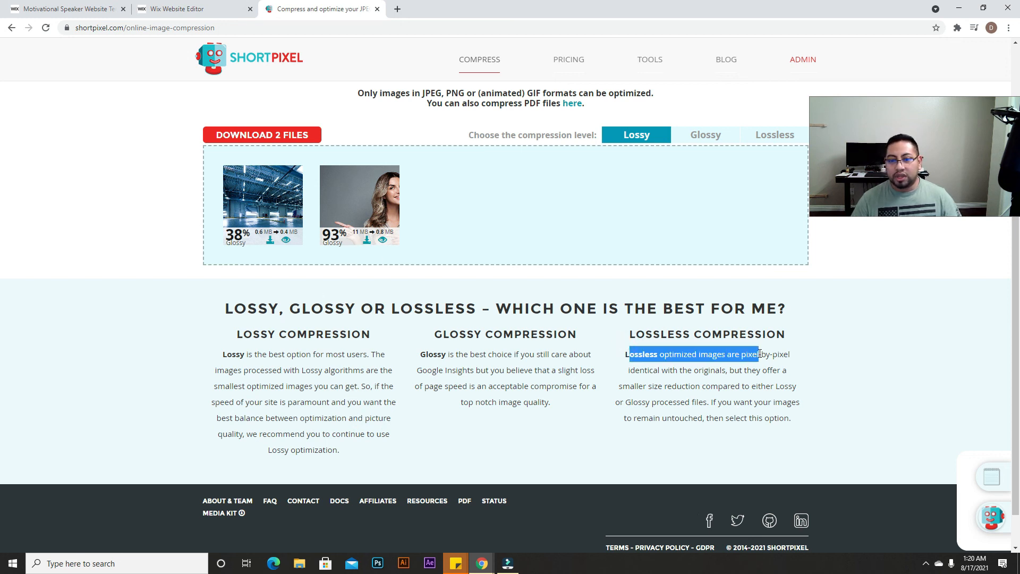
pyautogui.click(568, 325)
pyautogui.scroll(2, 543, 354)
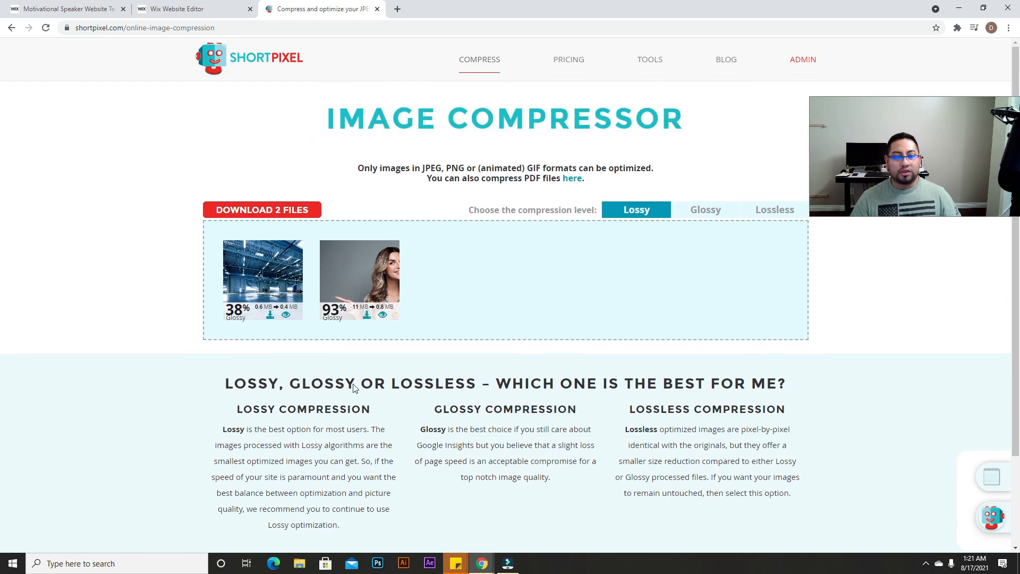